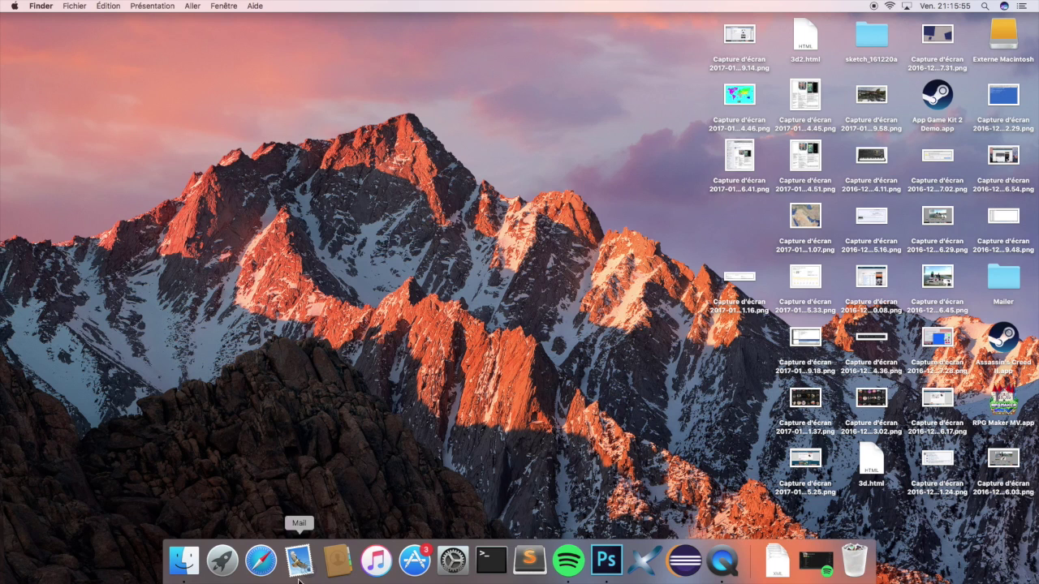
# Search Google for 'unity 3d' in Safari and open Unity's French homepage, unity3d.com/fr
pyautogui.click(273, 578)
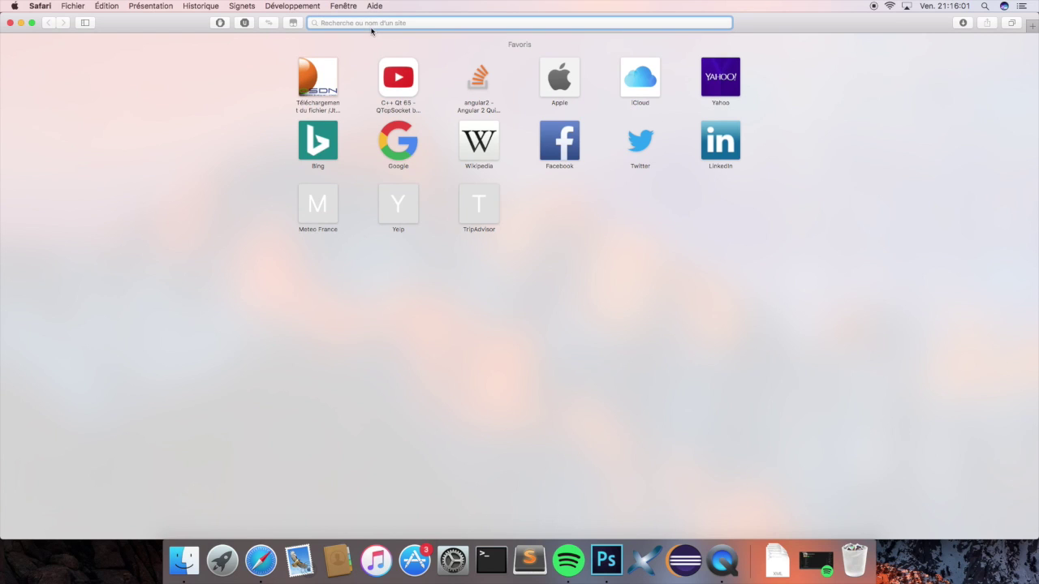
pyautogui.write('unity')
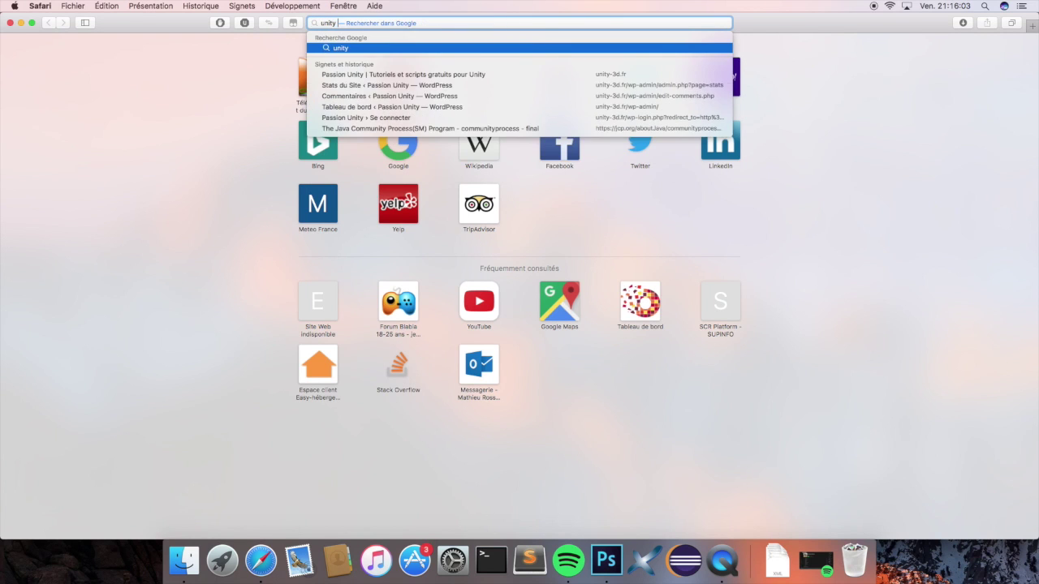
pyautogui.write(' 3d')
pyautogui.press('Return')
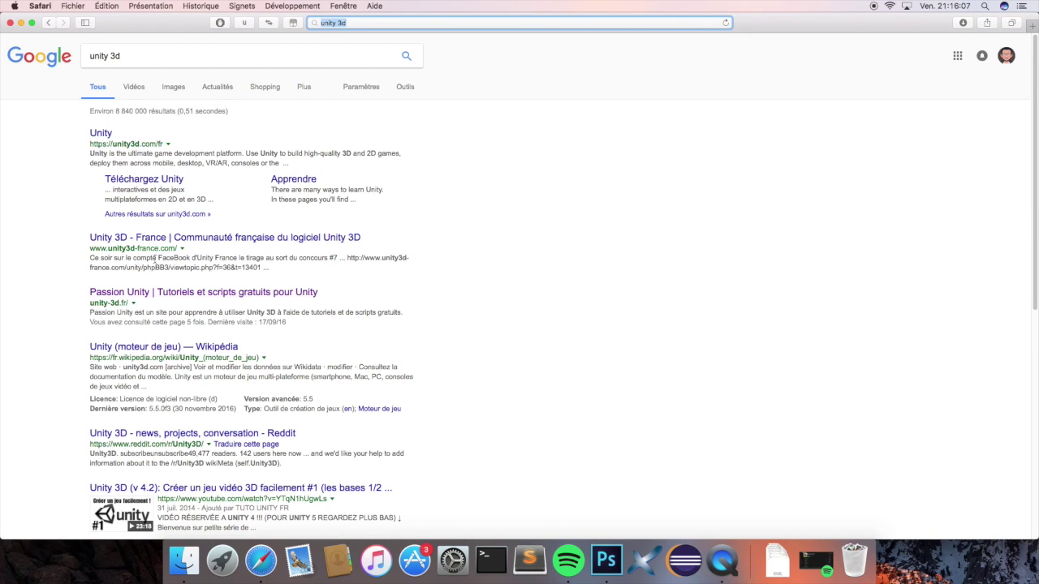
pyautogui.click(102, 135)
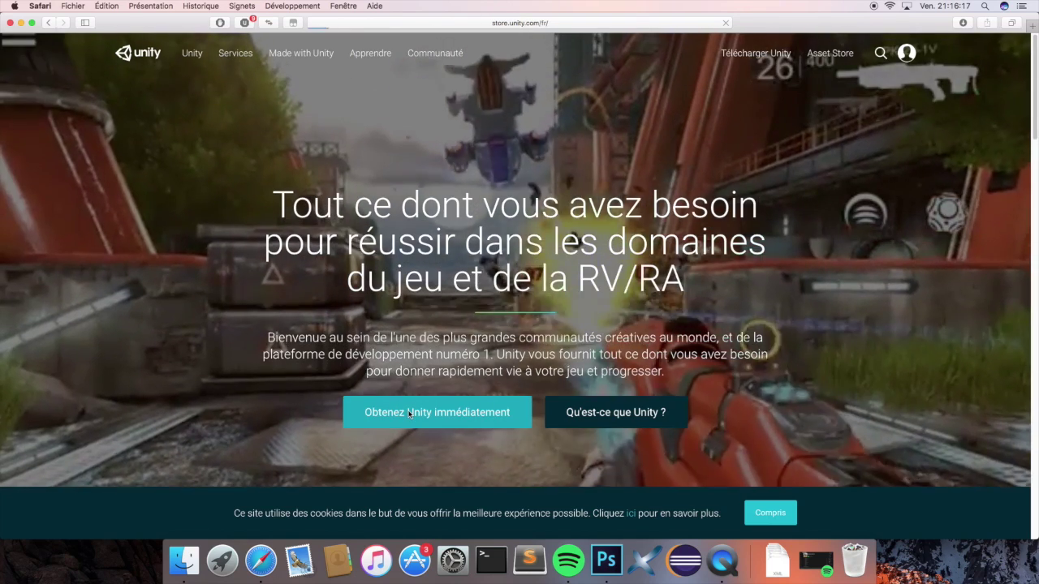
# Go from Unity's homepage to the 'Téléchargez Unity Personal' 5.5.0 Mac download page
pyautogui.click(409, 413)
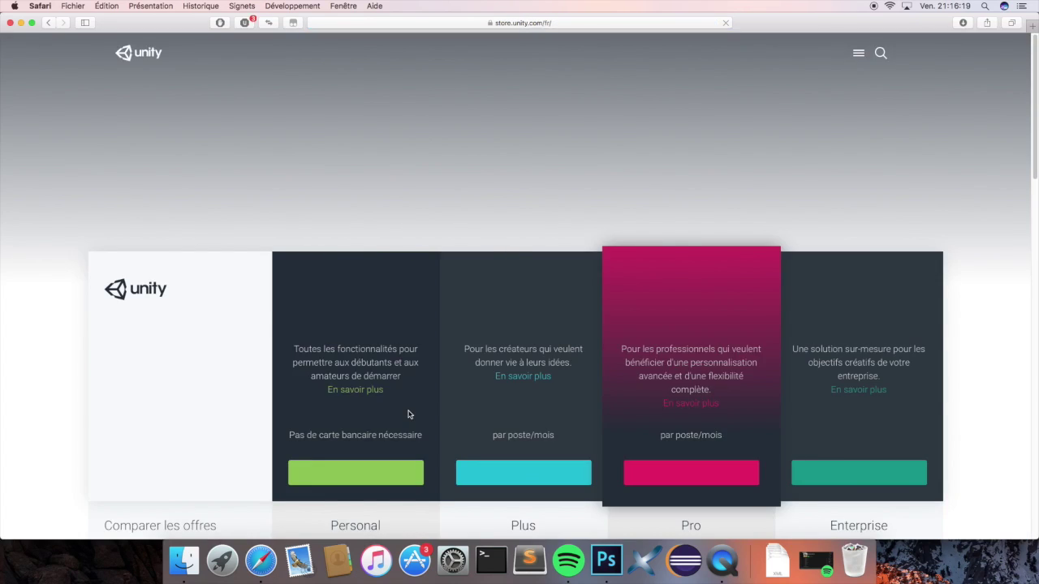
pyautogui.scroll(-3, 389, 381)
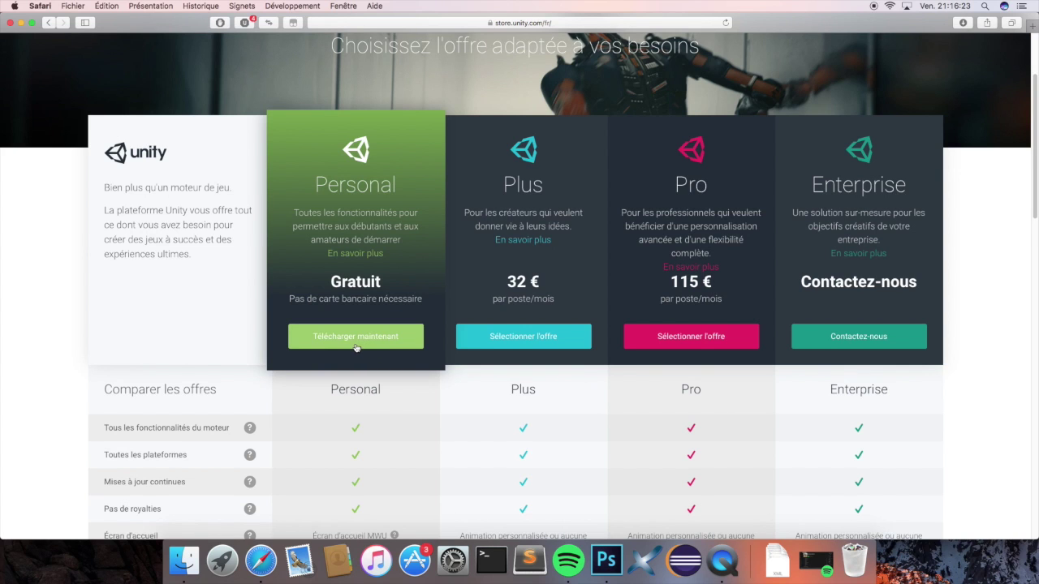
pyautogui.scroll(-1, 362, 344)
pyautogui.click(355, 340)
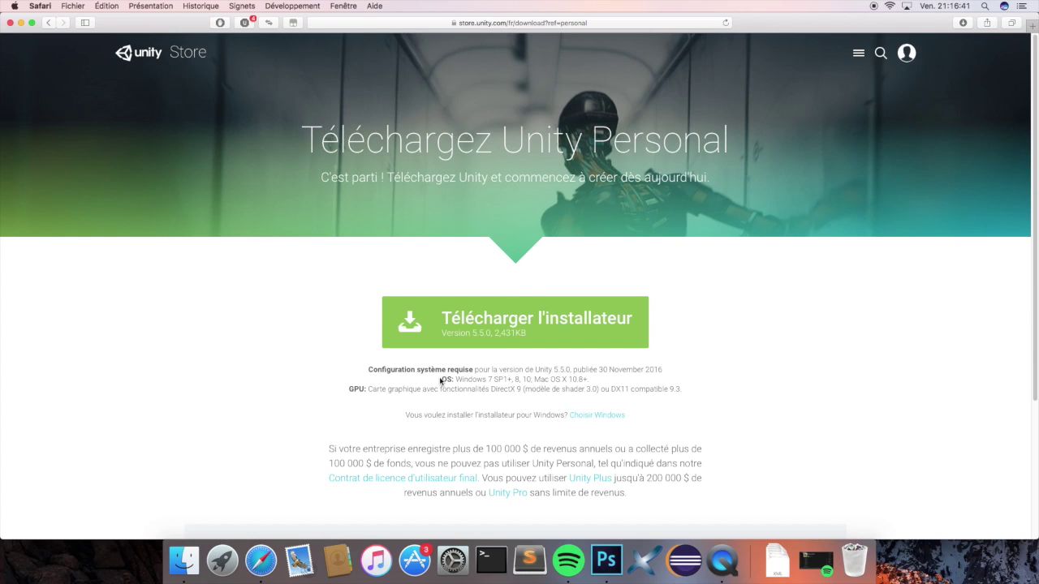
# Close Safari and launch Unity 5.5.0f3 from a Launchpad search for 'unity'
pyautogui.click(10, 23)
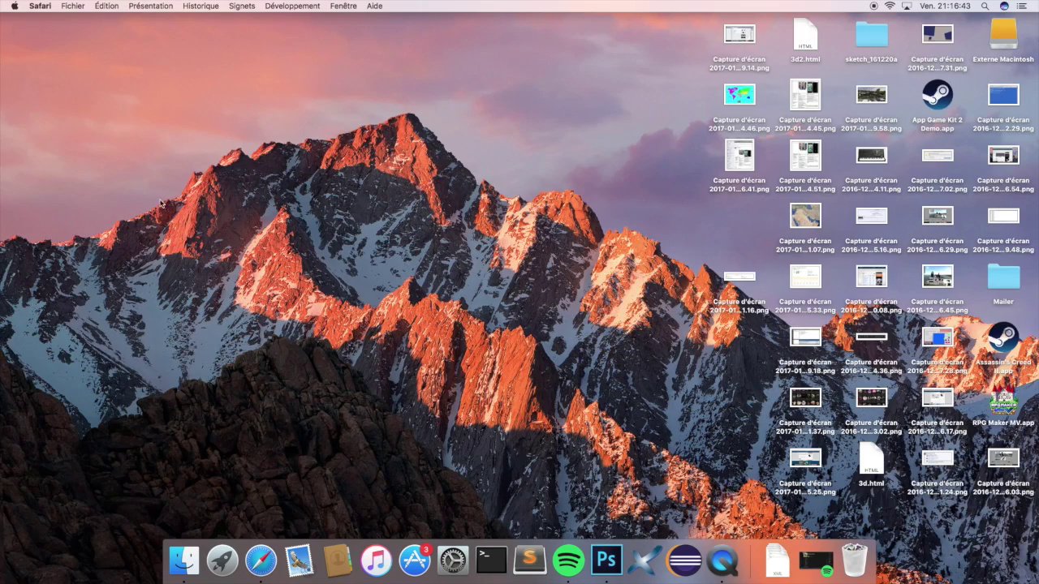
pyautogui.click(222, 560)
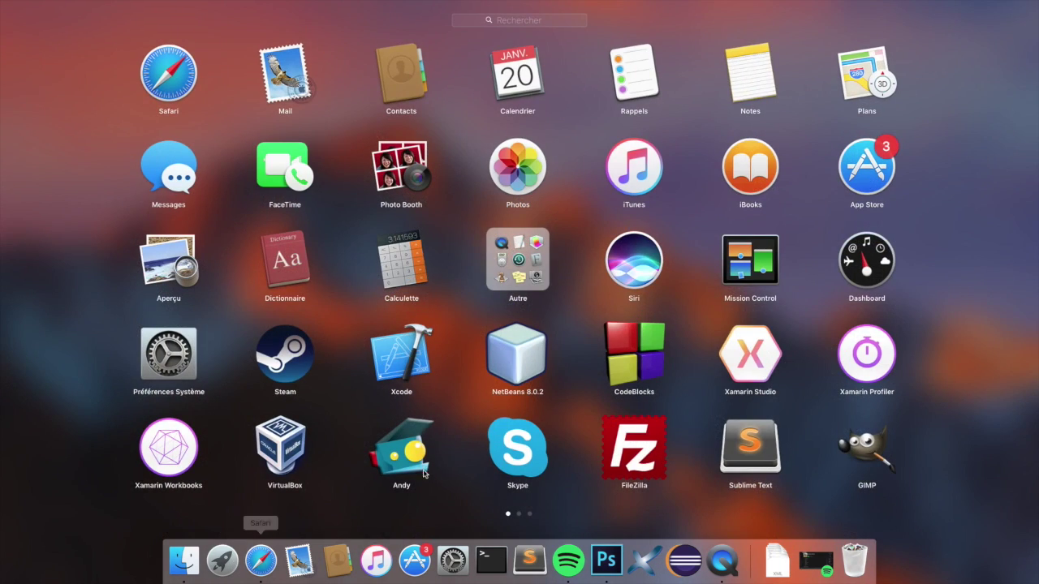
pyautogui.write('unit')
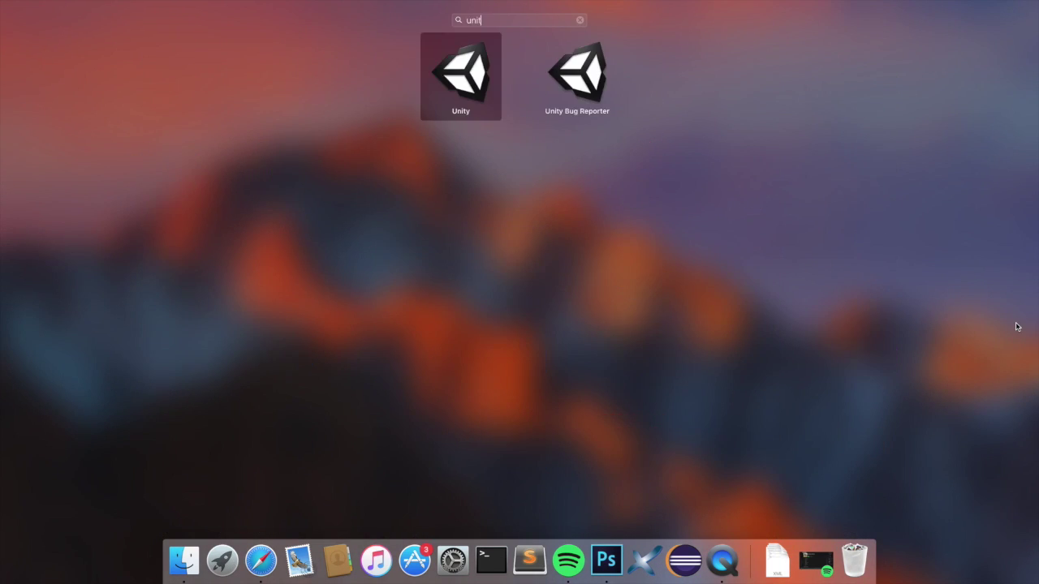
pyautogui.write('y')
pyautogui.click(487, 79)
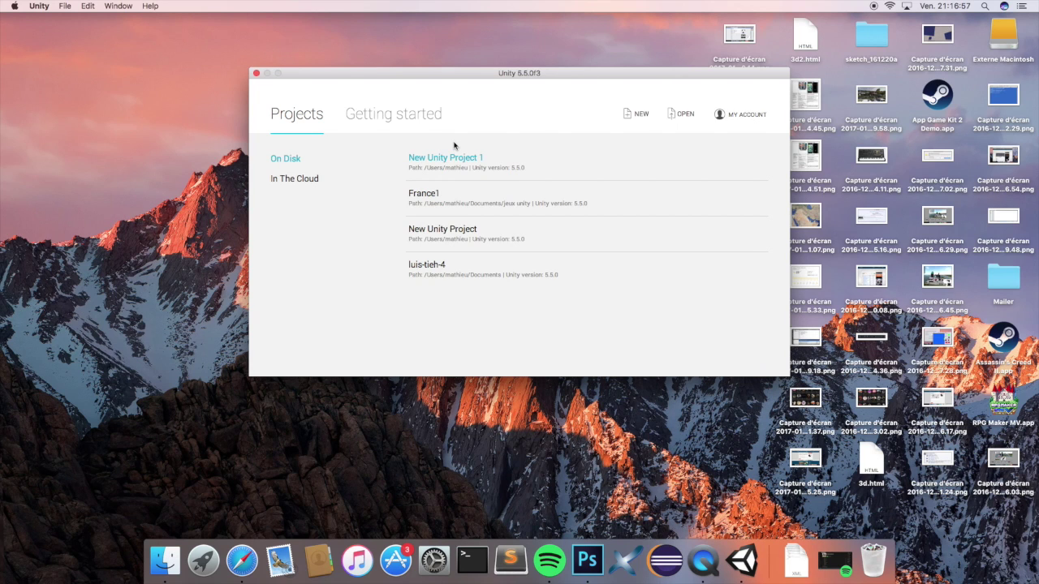
# Start a new 3D project named 'Mon nouveau jeu' with Unity Analytics switched off
pyautogui.click(633, 118)
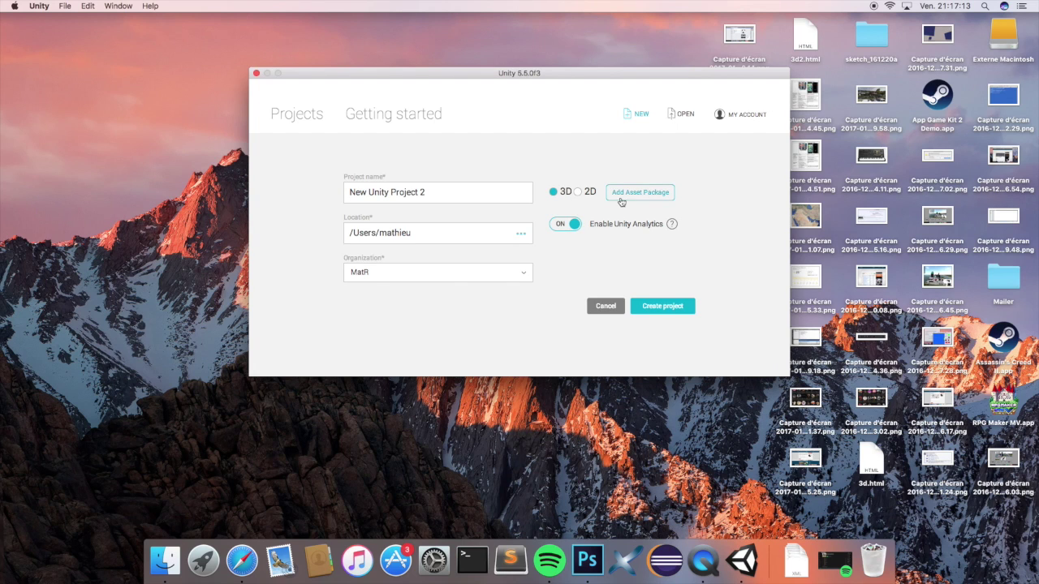
pyautogui.click(560, 225)
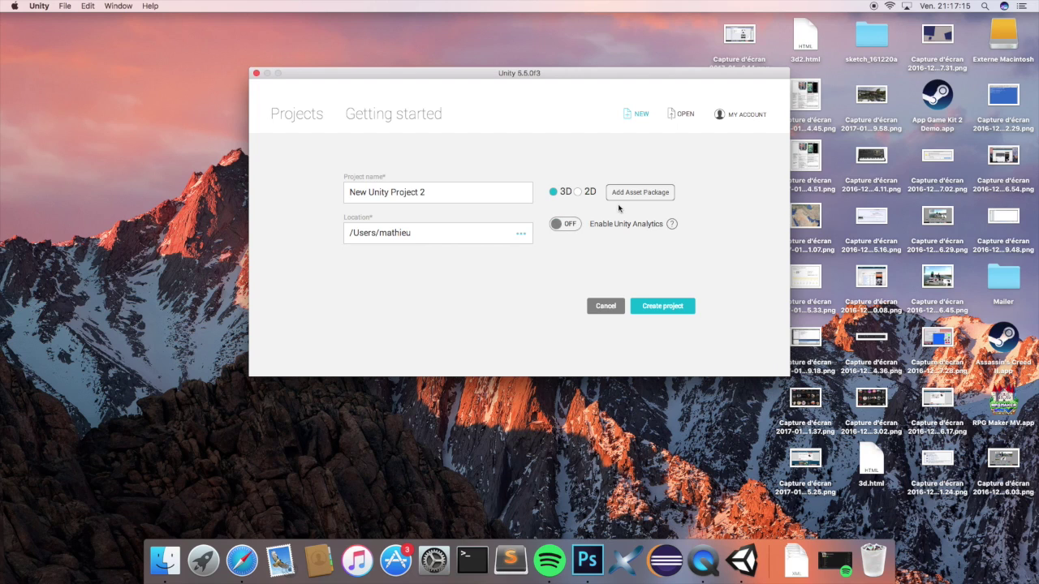
pyautogui.moveTo(519, 194); pyautogui.dragTo(278, 195)
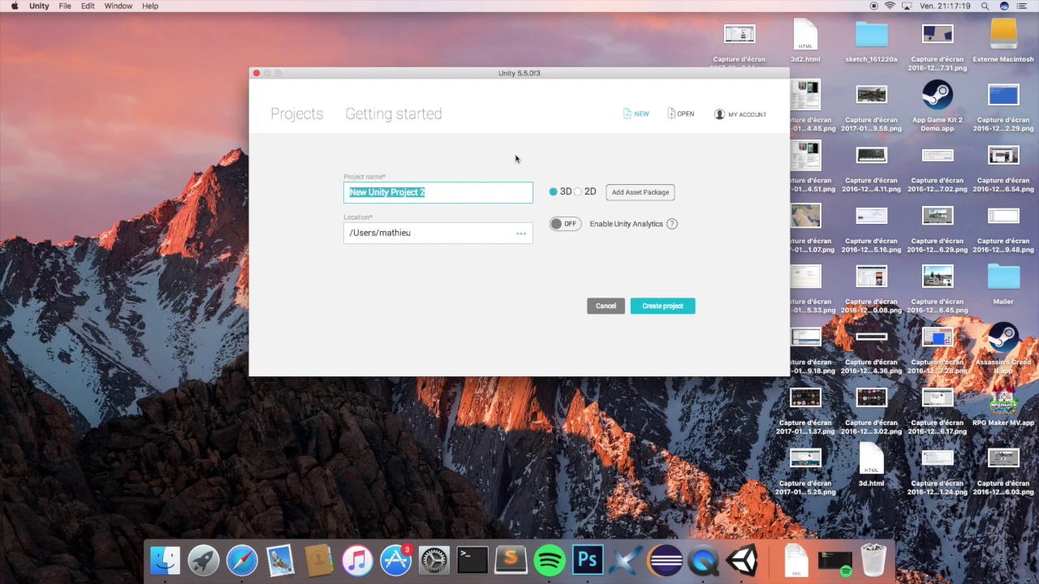
pyautogui.write('M')
pyautogui.press('BackSpace')
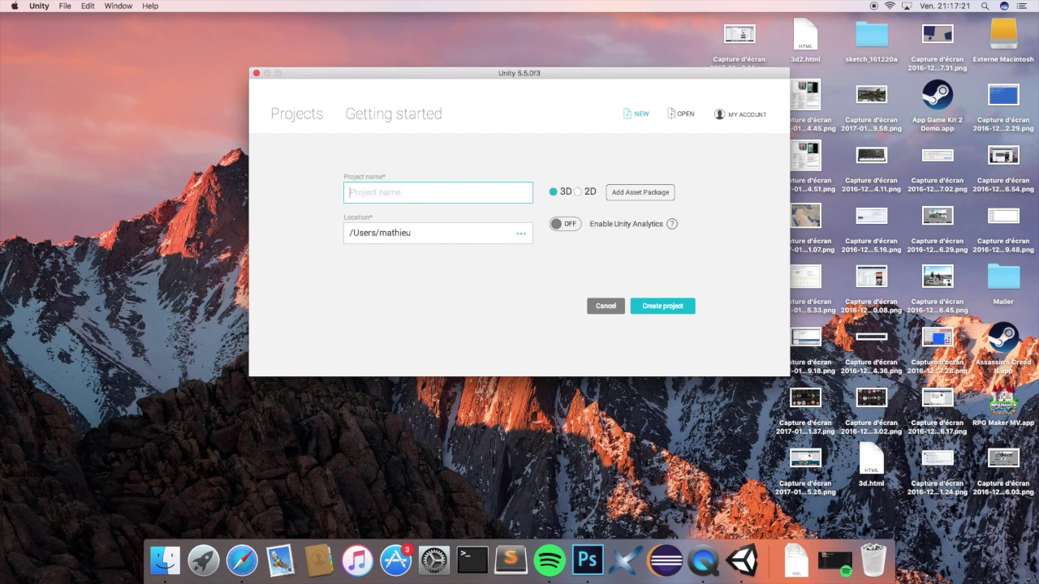
pyautogui.write('Mon nouveau')
pyautogui.write(' jeu')
pyautogui.click(429, 233)
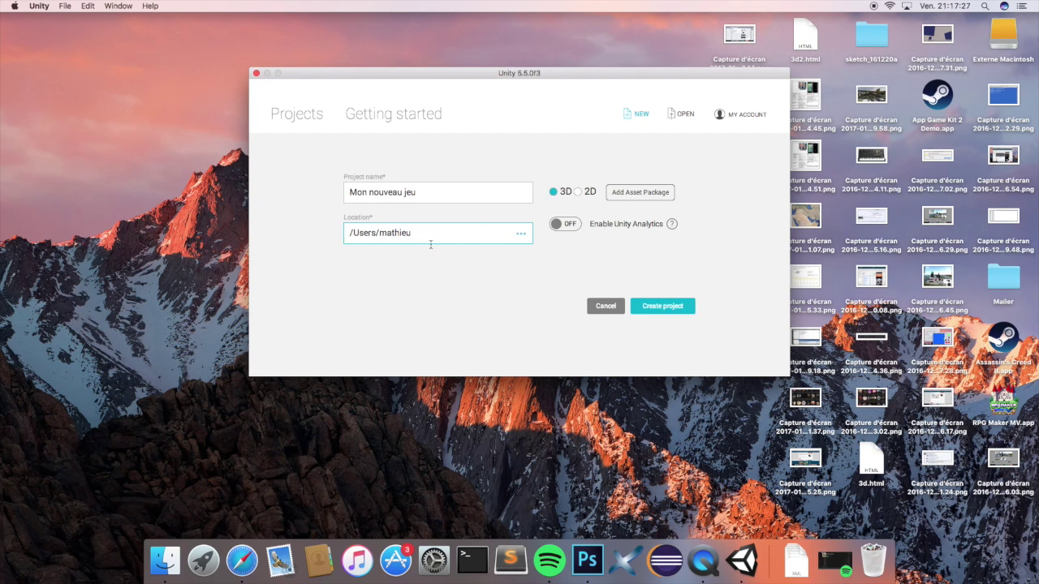
# Create the 'Mon nouveau jeu' project and stretch the editor window toward both screen edges
pyautogui.click(658, 311)
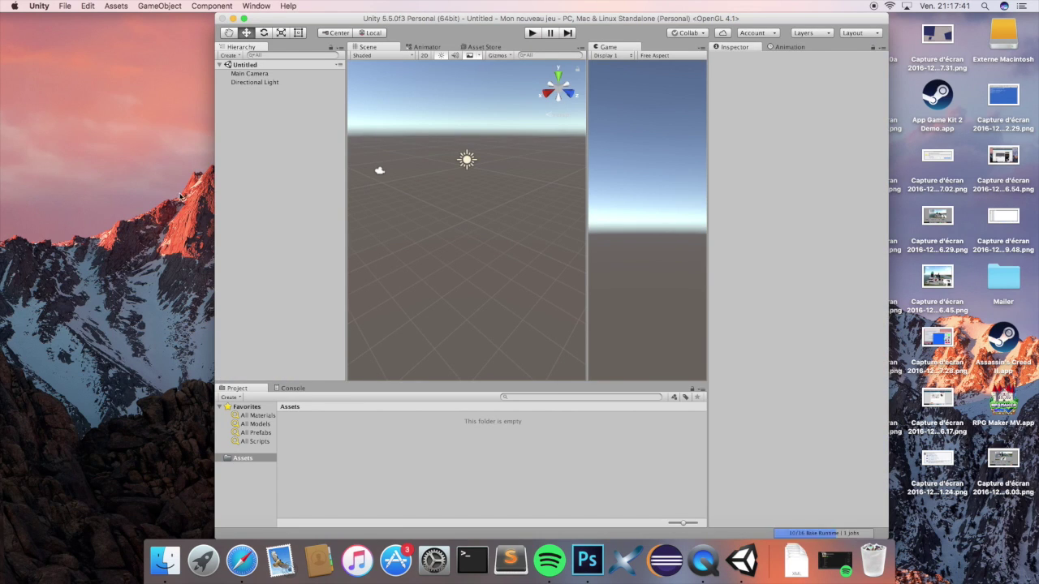
pyautogui.moveTo(215, 198); pyautogui.dragTo(0, 194)
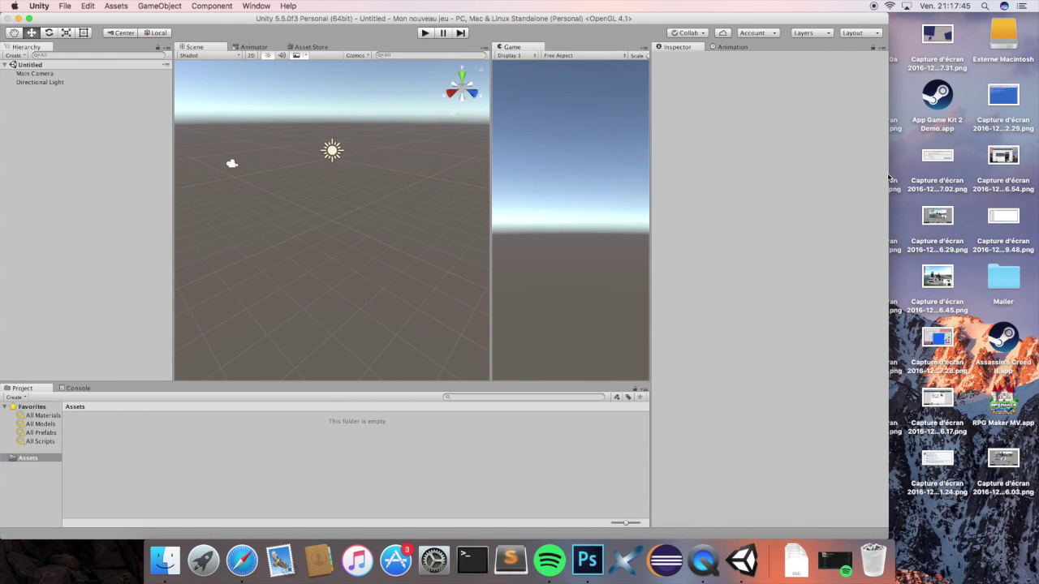
pyautogui.moveTo(889, 177); pyautogui.dragTo(1037, 177)
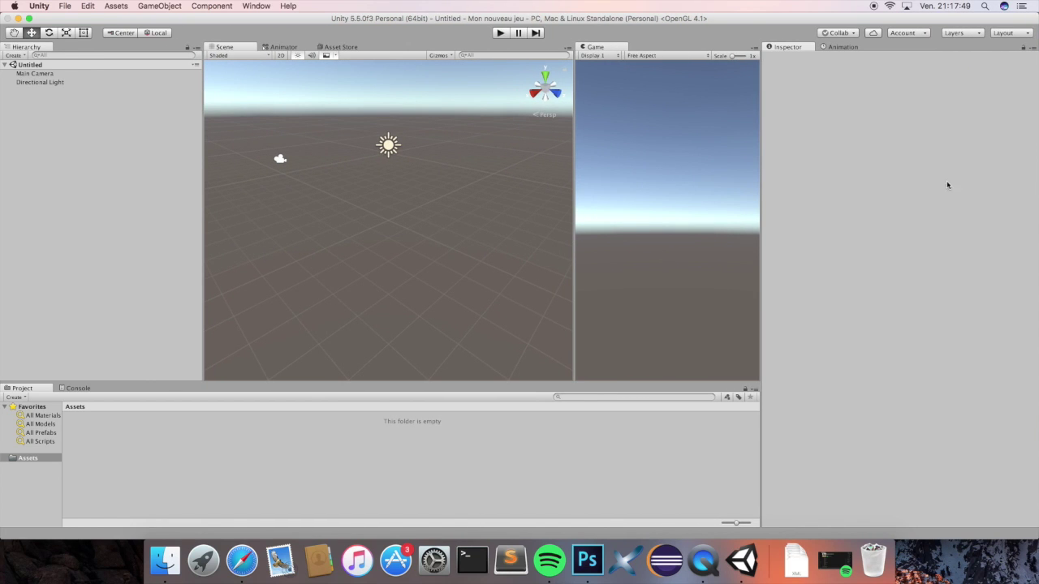
# Compare the Main Camera and Directional Light settings in the Inspector
pyautogui.click(25, 74)
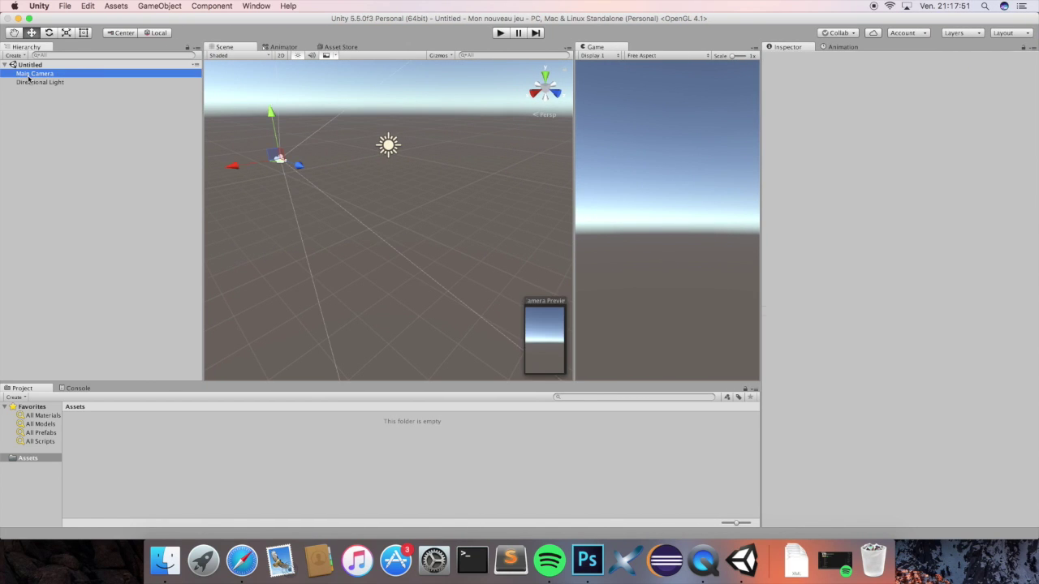
pyautogui.click(34, 83)
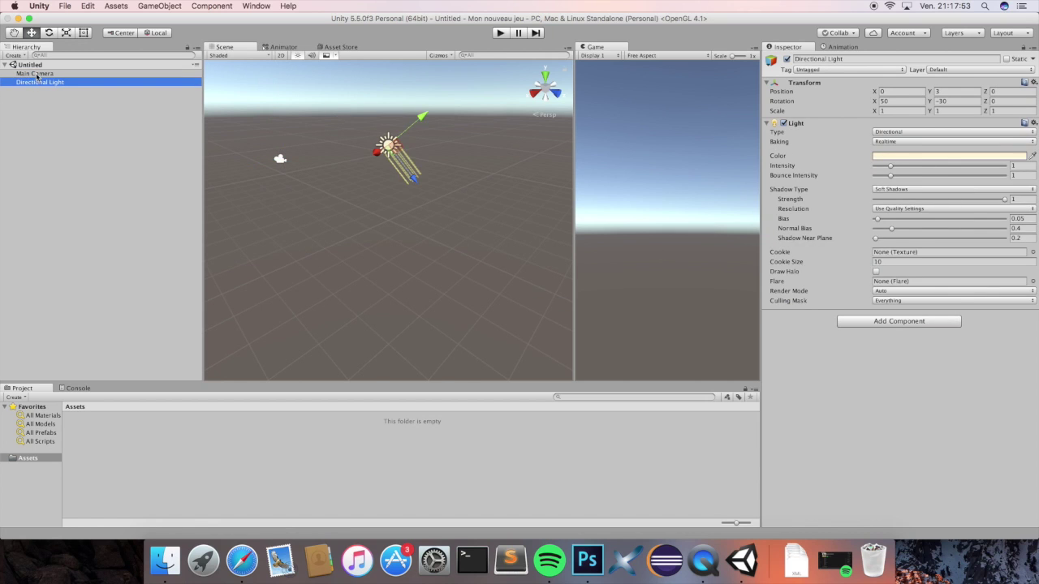
pyautogui.click(36, 74)
pyautogui.click(41, 84)
pyautogui.click(42, 75)
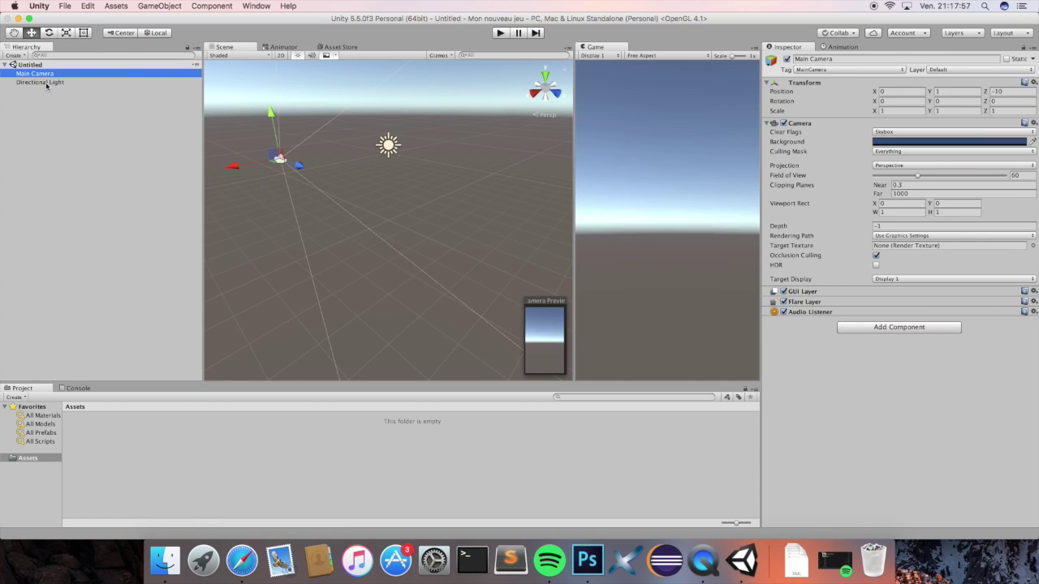
pyautogui.click(44, 82)
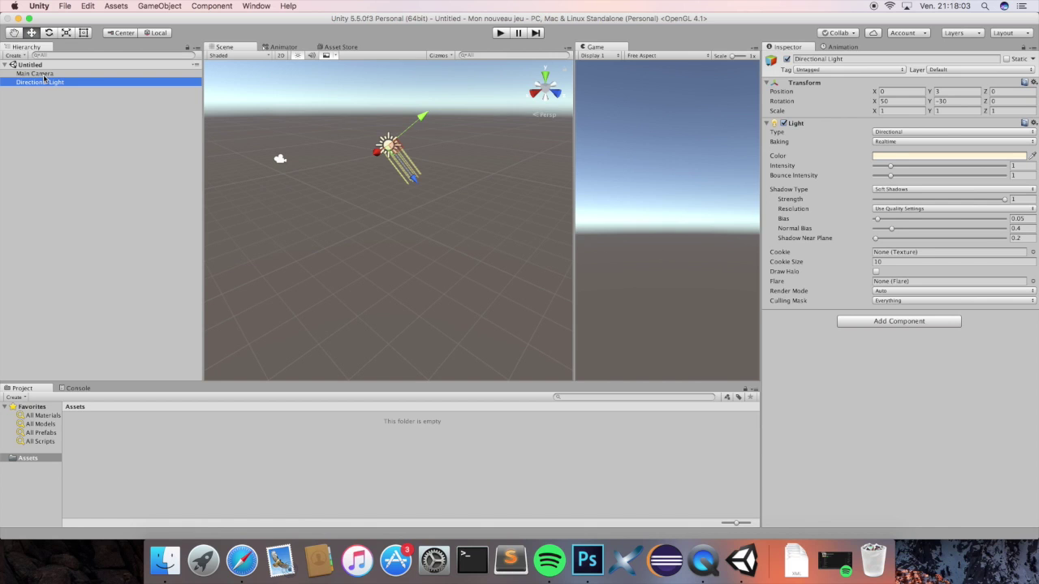
pyautogui.click(44, 73)
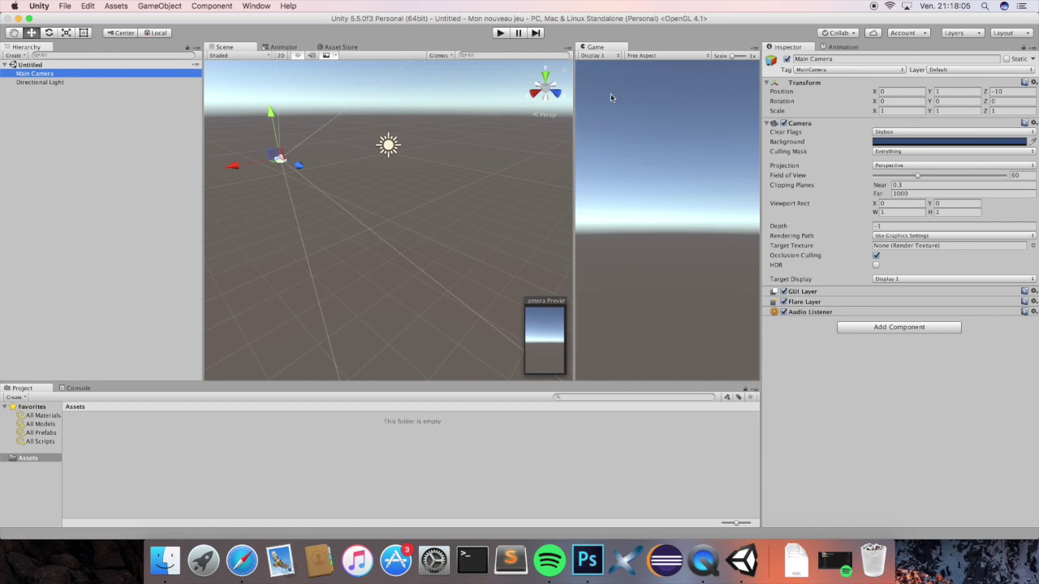
# Check right and back scene views, move Main Camera forward to z -8.04, and reselect it
pyautogui.click(536, 93)
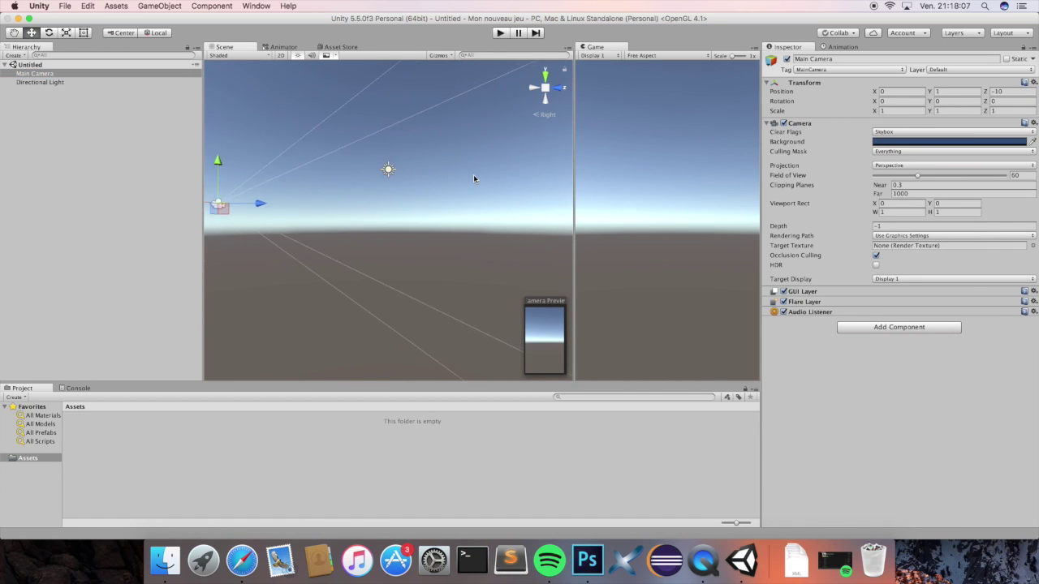
pyautogui.click(535, 87)
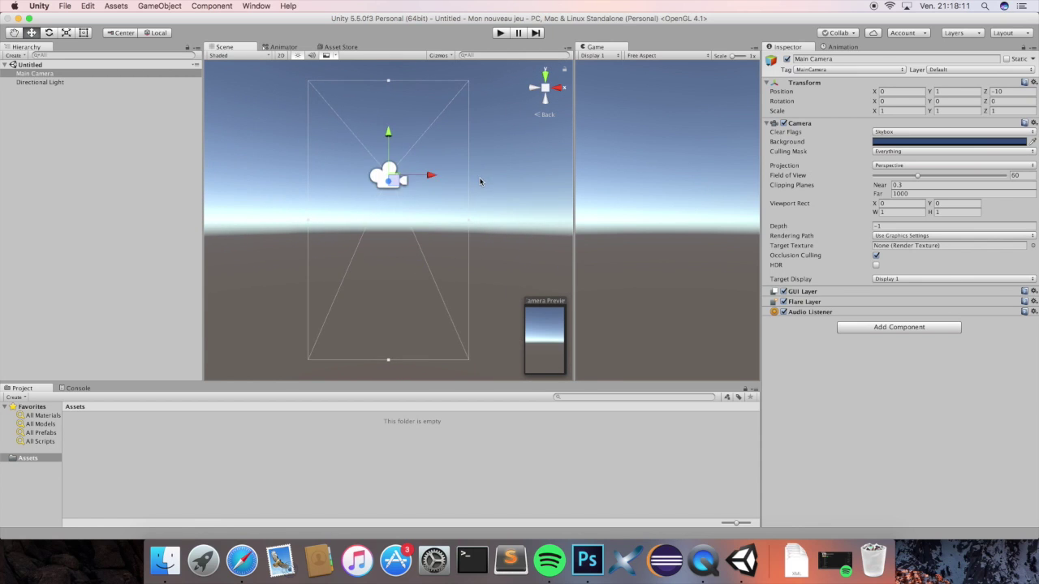
pyautogui.click(558, 87)
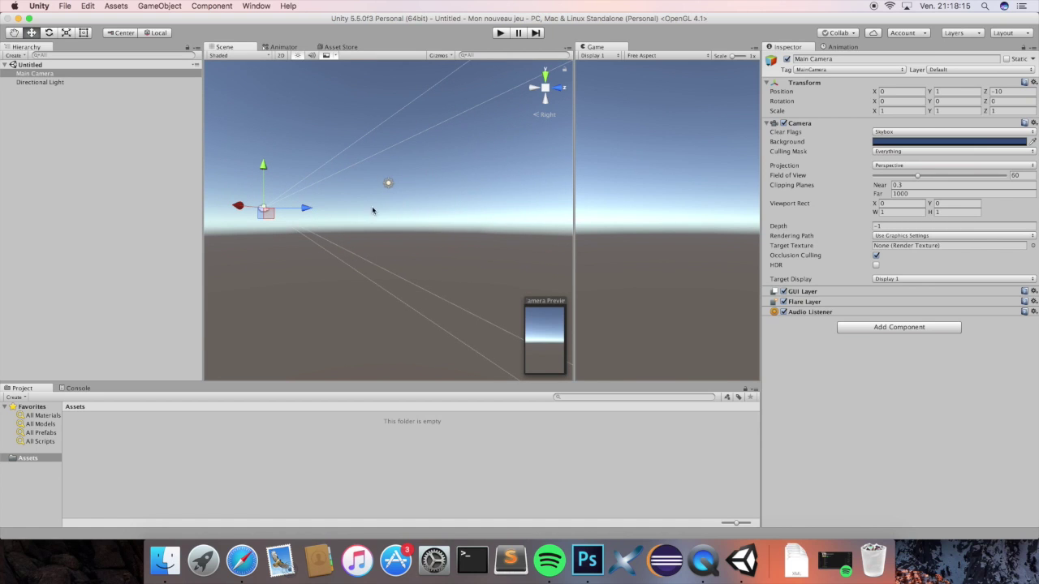
pyautogui.moveTo(305, 211); pyautogui.dragTo(329, 216)
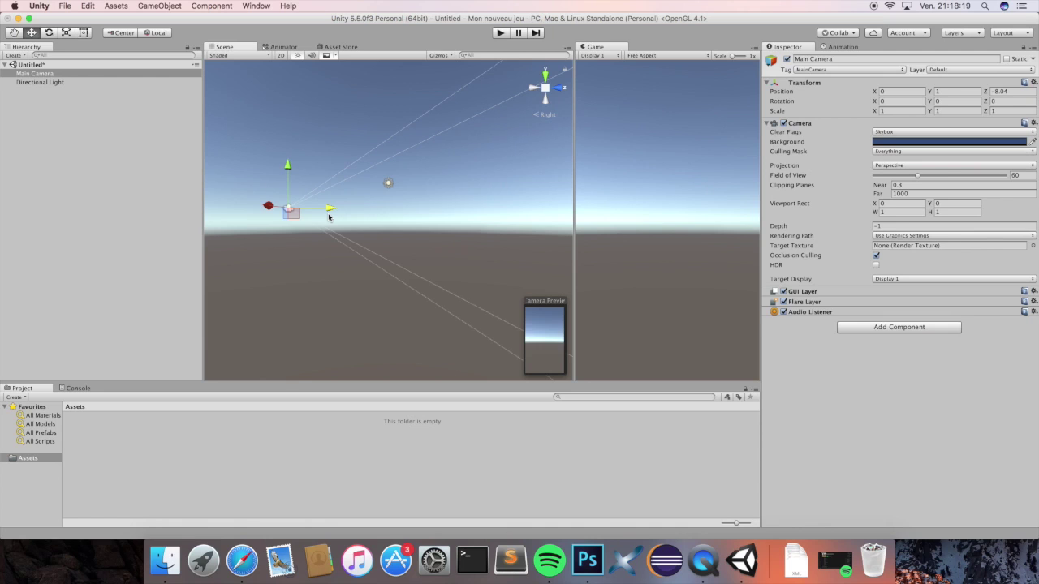
pyautogui.click(49, 76)
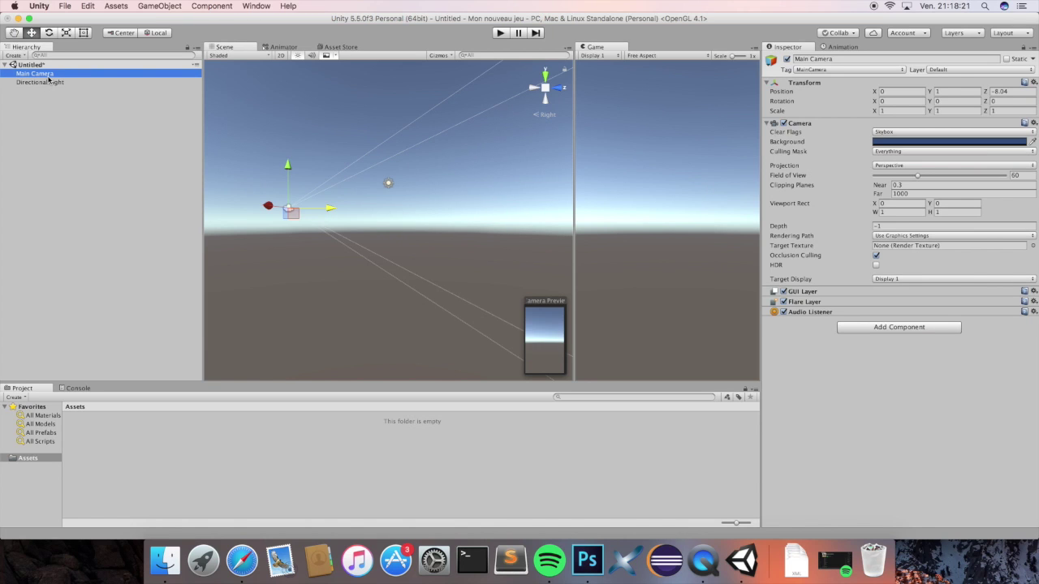
pyautogui.click(52, 83)
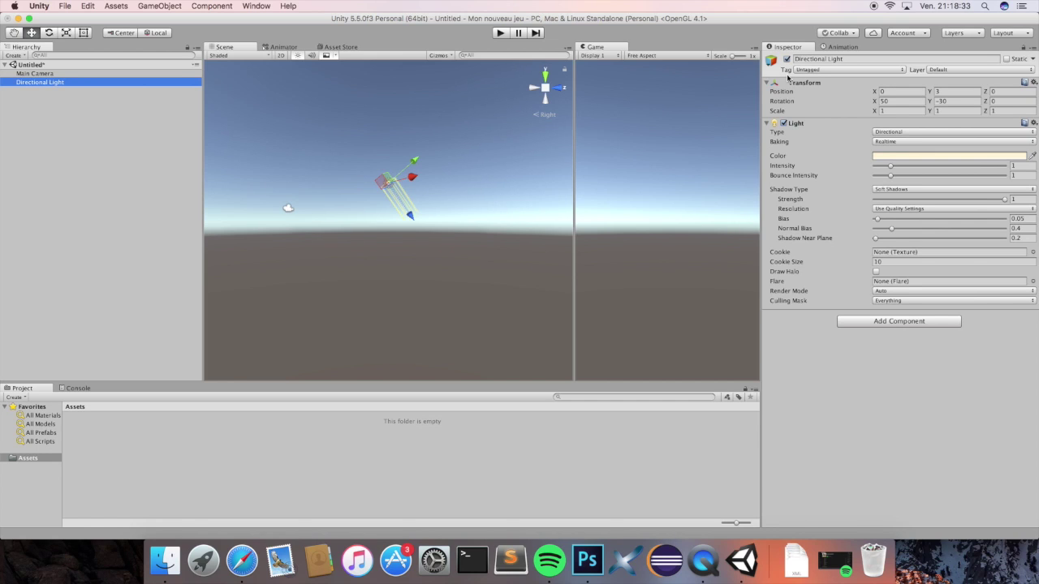
pyautogui.click(64, 74)
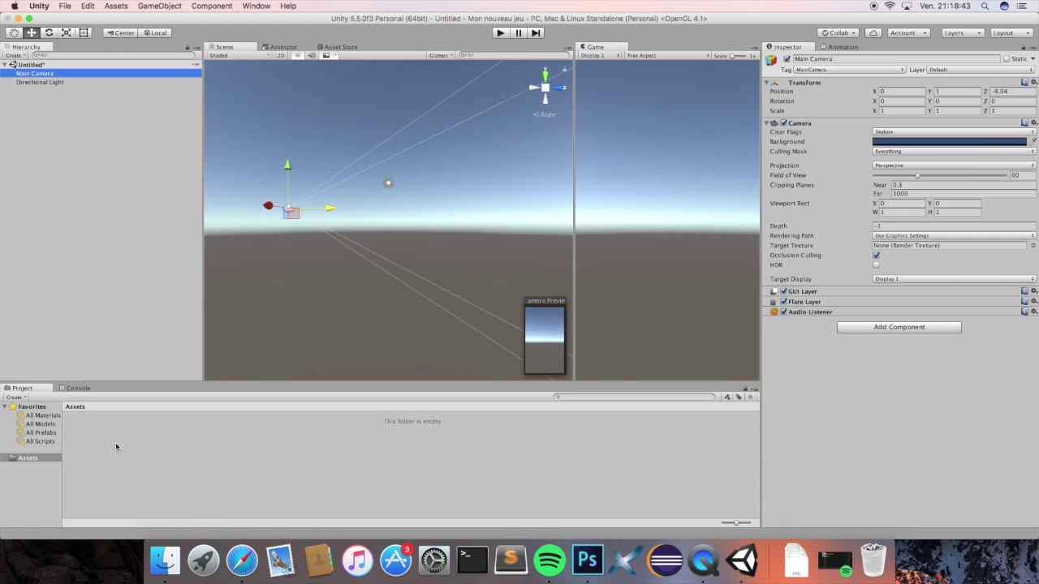
# Add a Cube, scale it to 1 × 2.587498 × 2.525001, and save it as Cube.prefab in Assets
pyautogui.click(14, 55)
pyautogui.moveTo(36, 84)
pyautogui.click(99, 84)
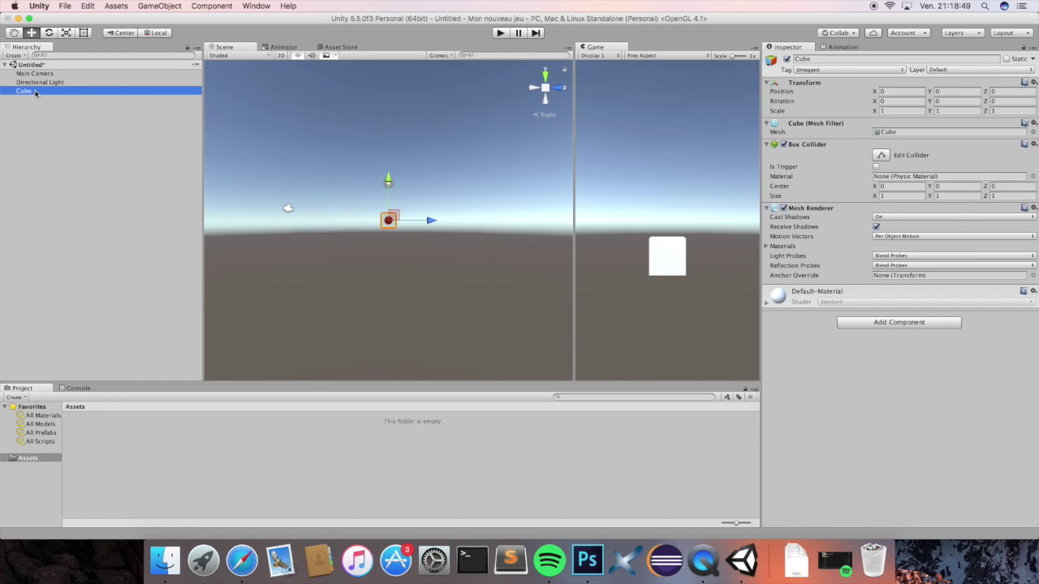
pyautogui.doubleClick(33, 92)
pyautogui.click(66, 34)
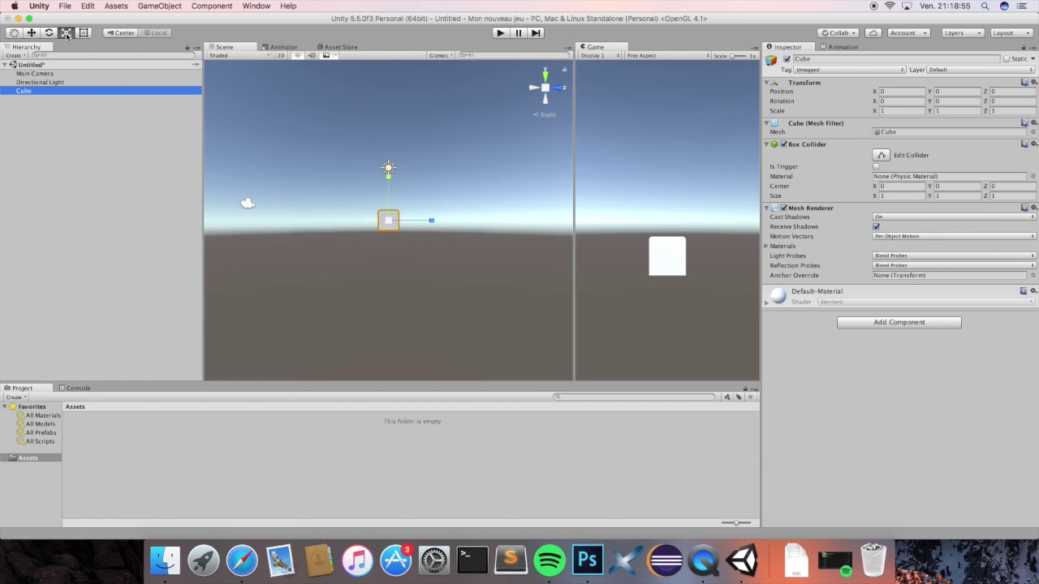
pyautogui.moveTo(388, 175); pyautogui.dragTo(389, 89)
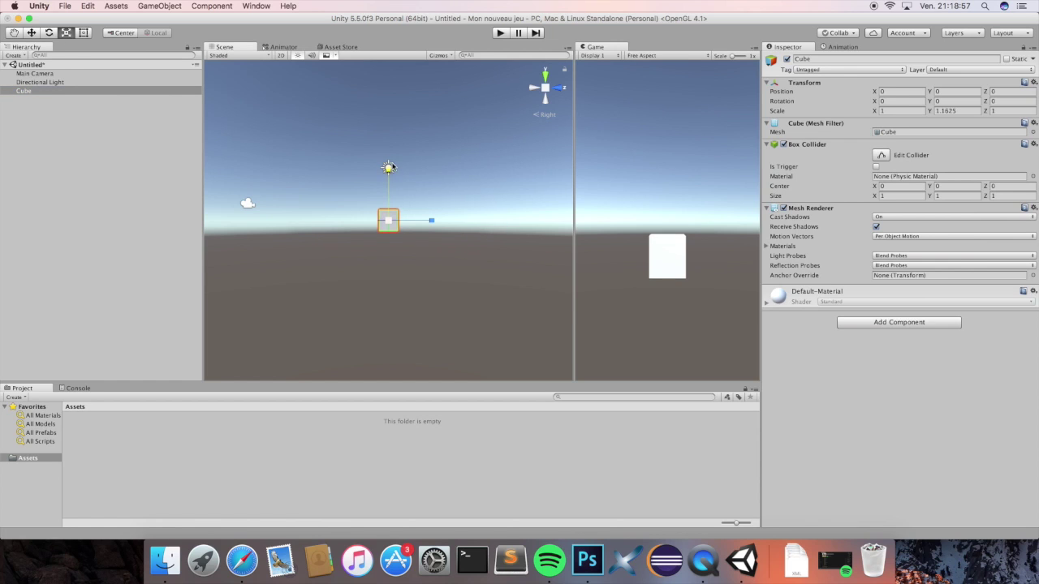
pyautogui.moveTo(431, 220)
pyautogui.mouseDown()
pyautogui.moveTo(498, 211)
pyautogui.moveTo(481, 213)
pyautogui.mouseUp()
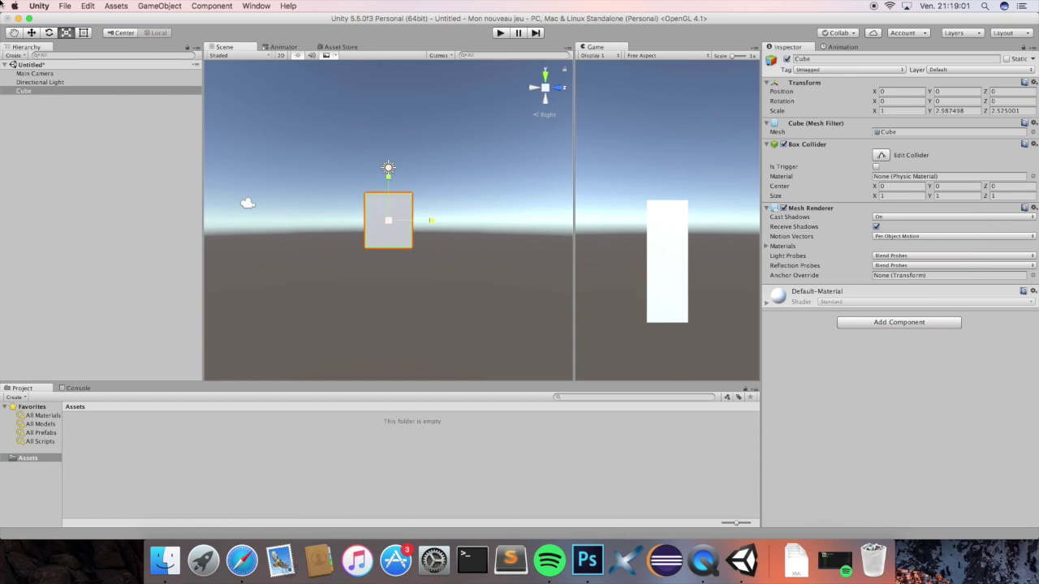
pyautogui.click(32, 33)
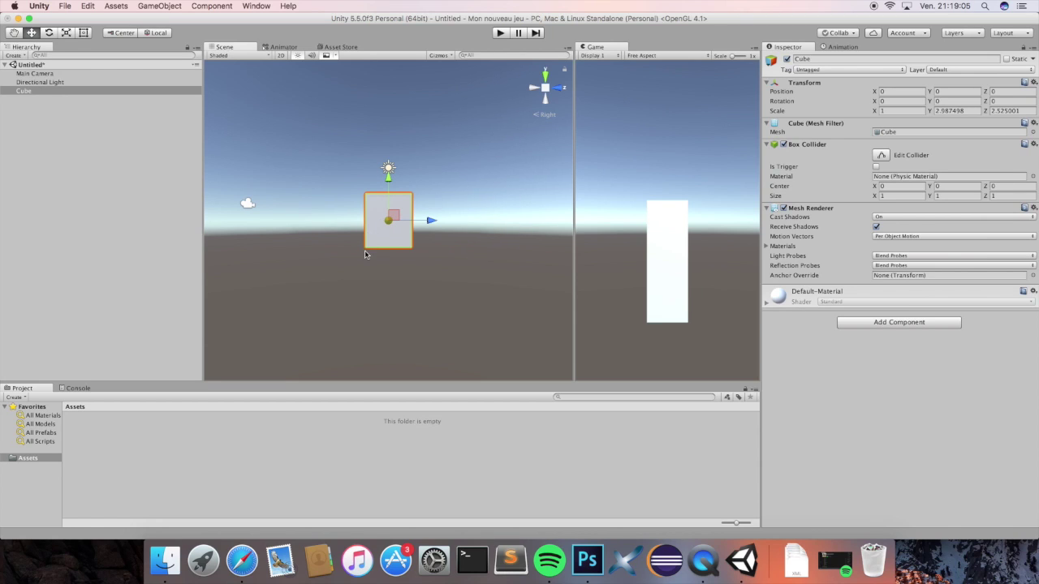
pyautogui.click(29, 91)
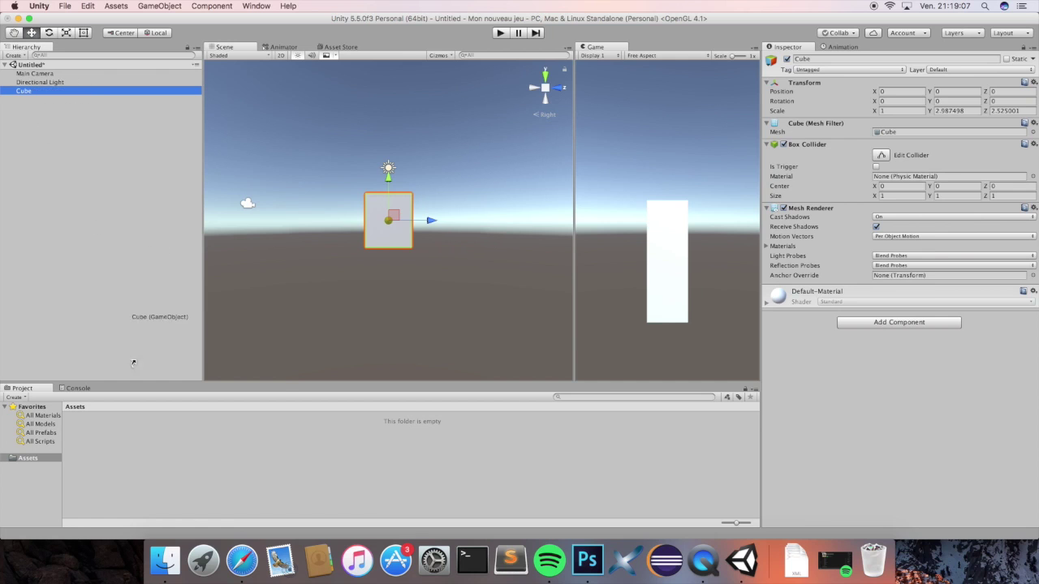
pyautogui.moveTo(38, 111); pyautogui.dragTo(127, 441)
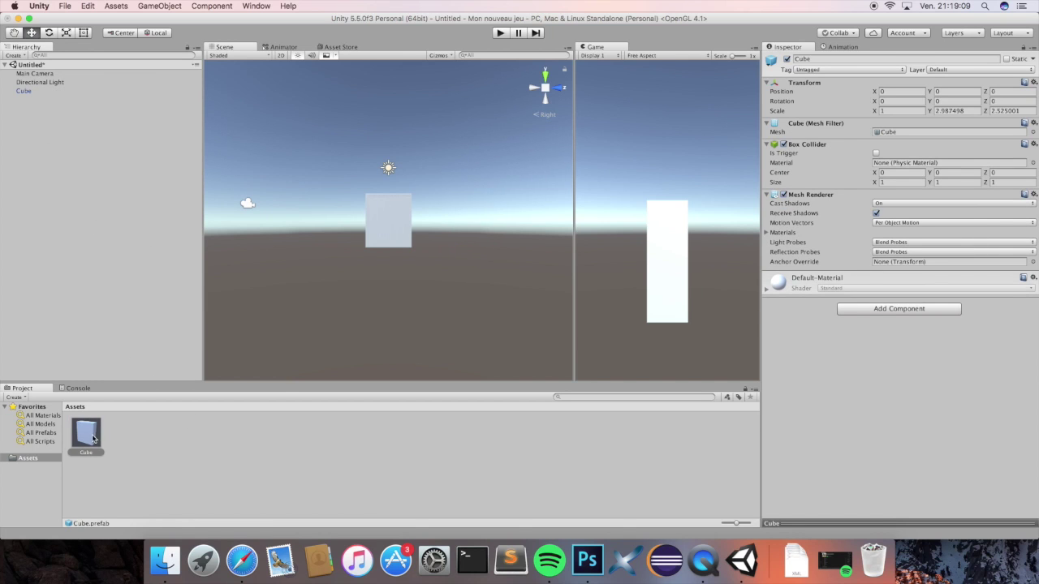
# Drag three Cube prefab copies into the scene: one left, one right, one up high
pyautogui.click(557, 89)
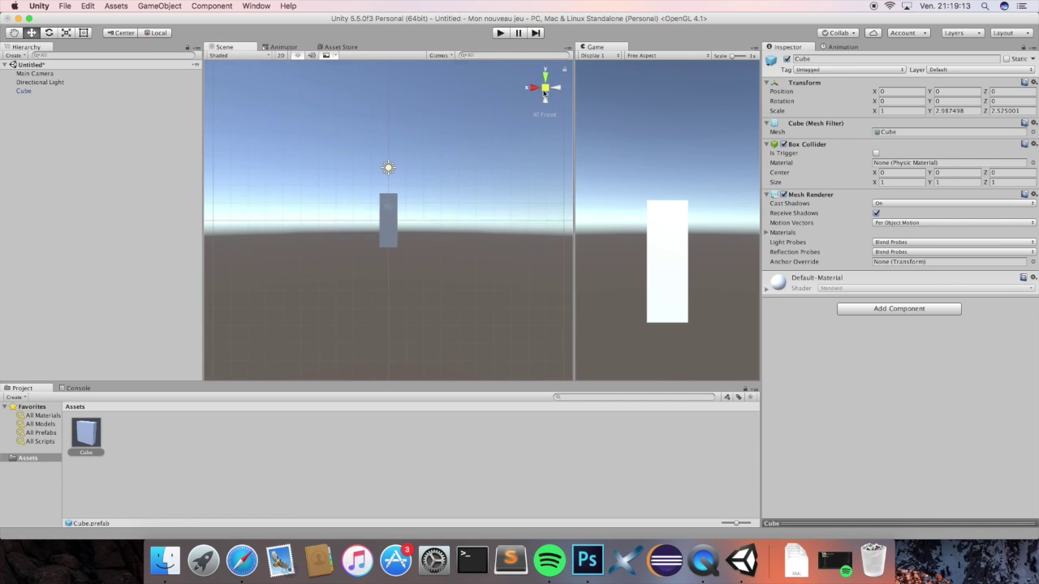
pyautogui.moveTo(426, 271); pyautogui.dragTo(385, 262, button='right')
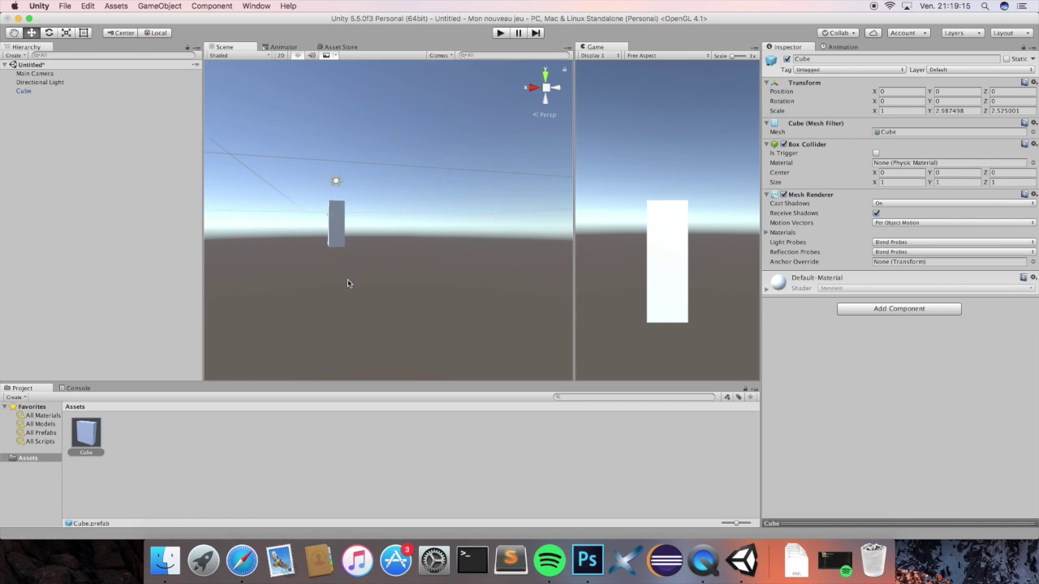
pyautogui.moveTo(289, 277); pyautogui.dragTo(378, 281)
pyautogui.moveTo(378, 281)
pyautogui.mouseDown(button='right')
pyautogui.moveTo(333, 270)
pyautogui.moveTo(405, 274)
pyautogui.mouseUp(button='right')
pyautogui.press('Left')
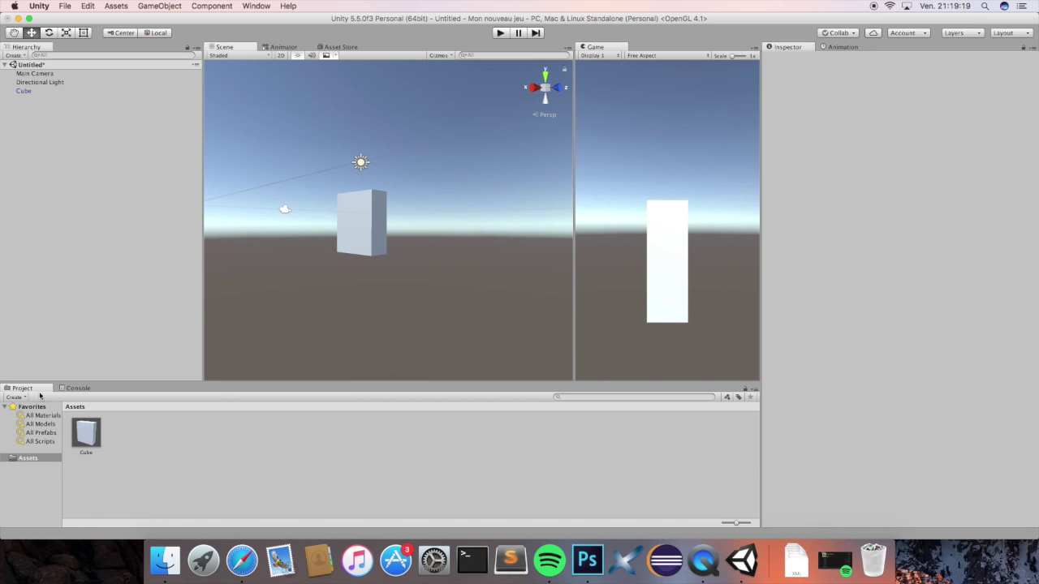
pyautogui.moveTo(85, 435); pyautogui.dragTo(280, 280)
pyautogui.moveTo(85, 435); pyautogui.dragTo(430, 276)
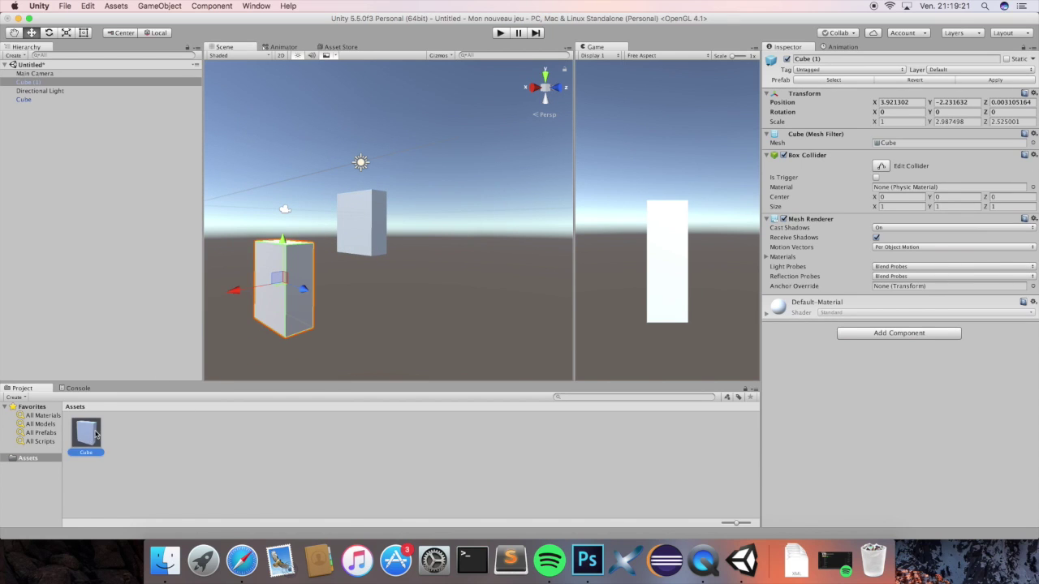
pyautogui.moveTo(86, 435); pyautogui.dragTo(442, 176)
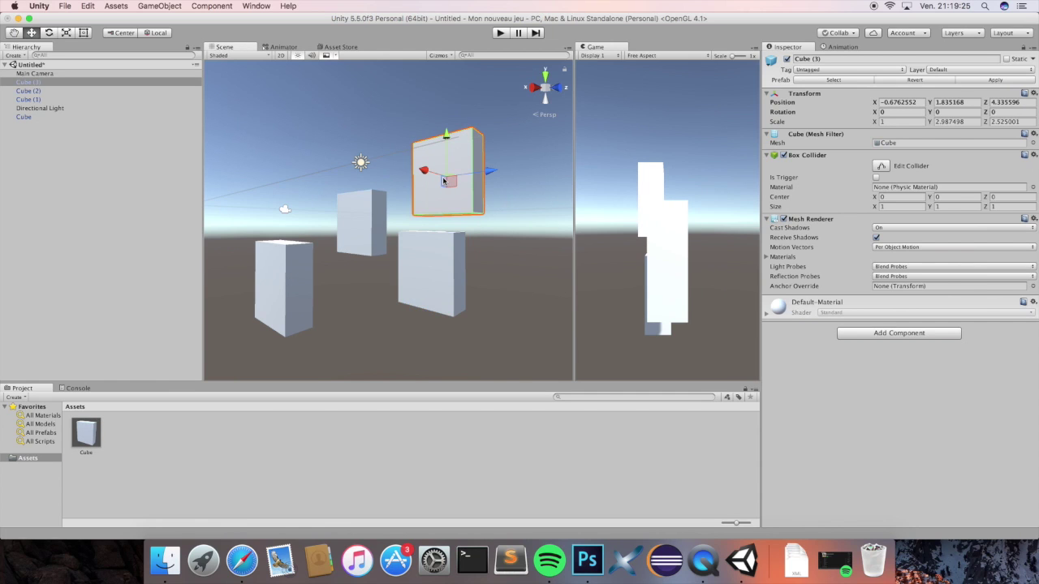
pyautogui.click(13, 33)
pyautogui.moveTo(378, 185)
pyautogui.mouseDown()
pyautogui.moveTo(423, 152)
pyautogui.moveTo(169, 115)
pyautogui.mouseUp()
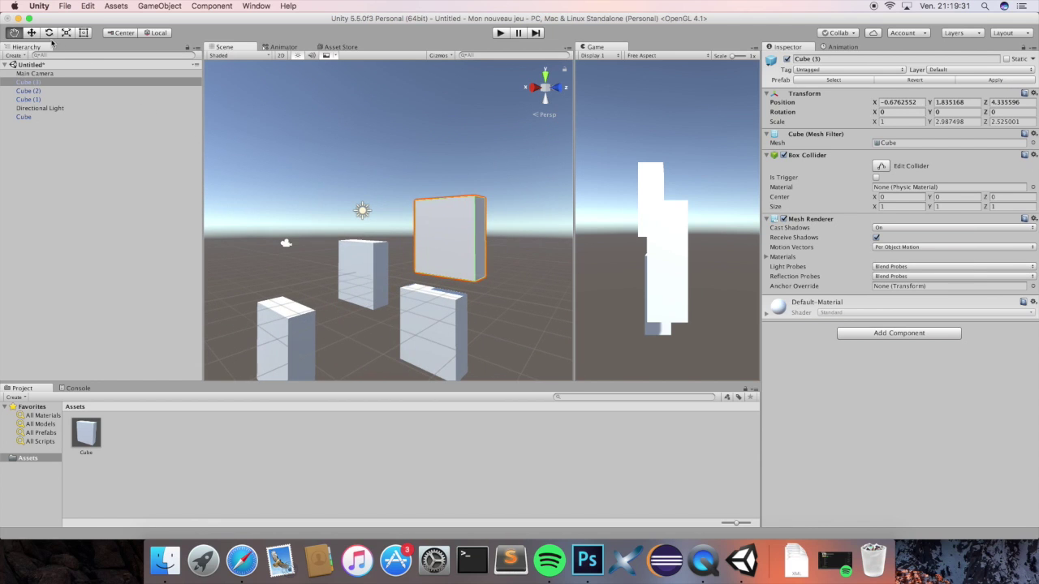
# Lift Cube (3), rotate it to -10.49 on Y, and rescale it to 1 × 2.987498 × 2.455678
pyautogui.click(34, 34)
pyautogui.moveTo(448, 202); pyautogui.dragTo(448, 192)
pyautogui.click(48, 33)
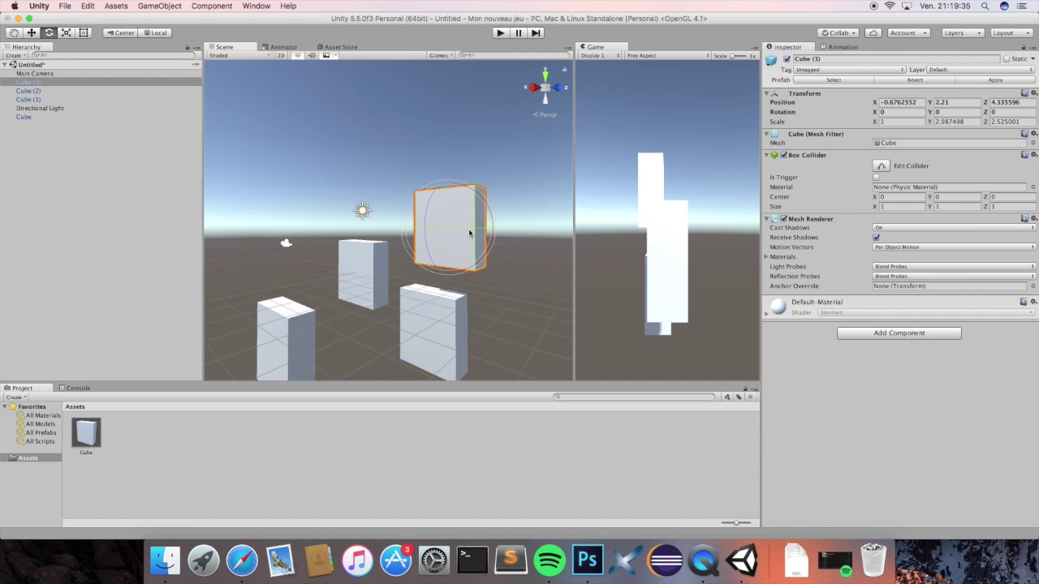
pyautogui.moveTo(469, 236)
pyautogui.mouseDown()
pyautogui.moveTo(406, 232)
pyautogui.moveTo(473, 232)
pyautogui.mouseUp()
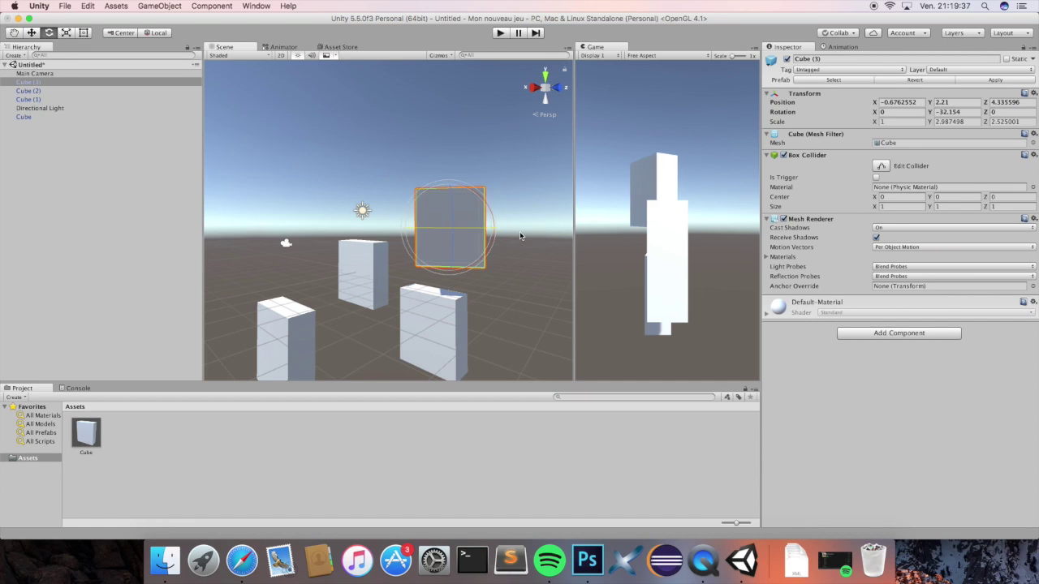
pyautogui.click(66, 32)
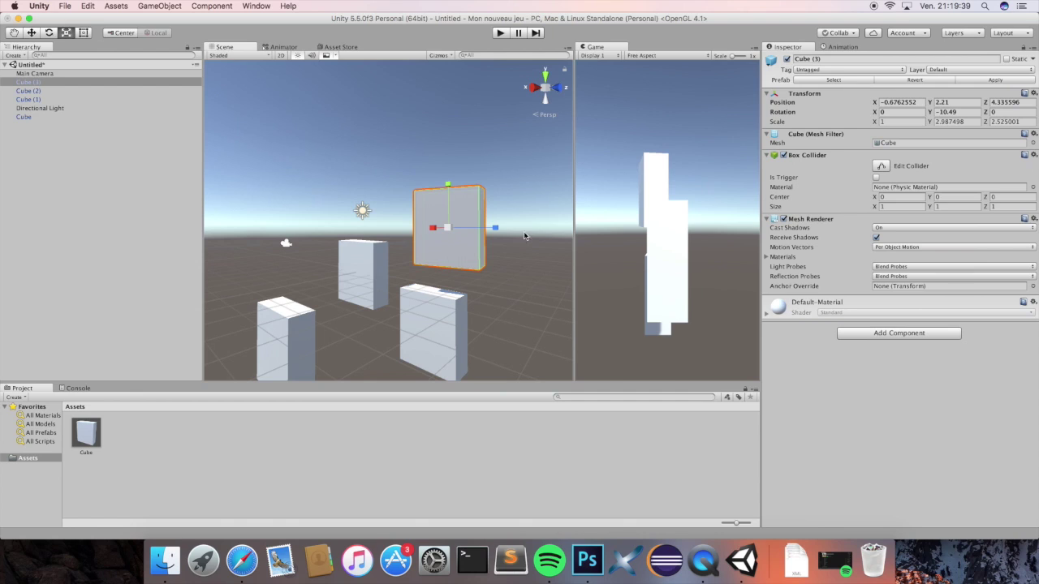
pyautogui.moveTo(497, 229); pyautogui.dragTo(492, 226)
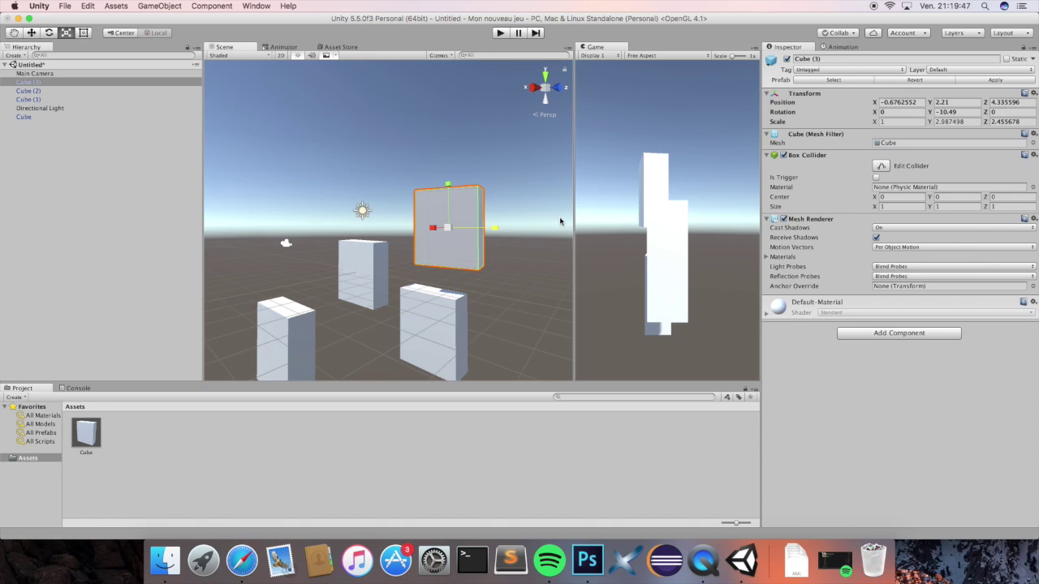
# Select Main Camera and run the scene in Play mode to view the cubes through it
pyautogui.click(34, 73)
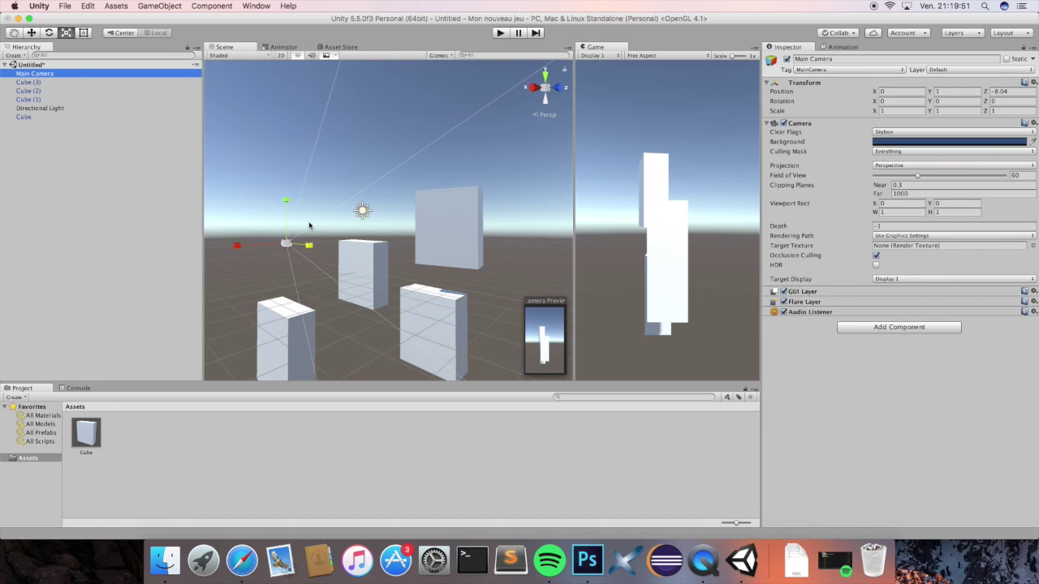
pyautogui.scroll(-3, 308, 226)
pyautogui.click(500, 33)
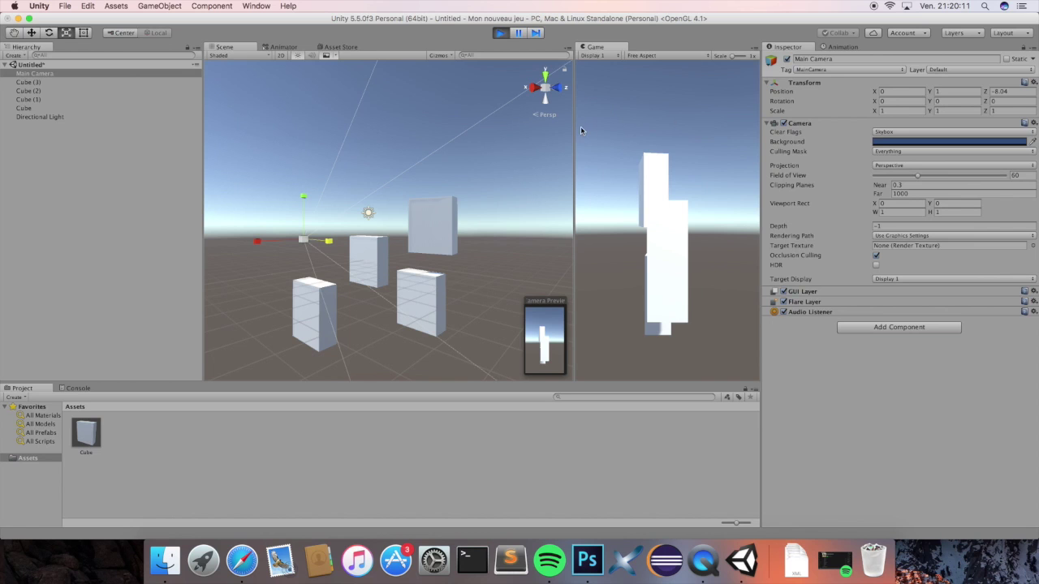
# Temporarily widen the Game view, then restore the Scene view width in side view
pyautogui.moveTo(573, 130); pyautogui.dragTo(411, 146)
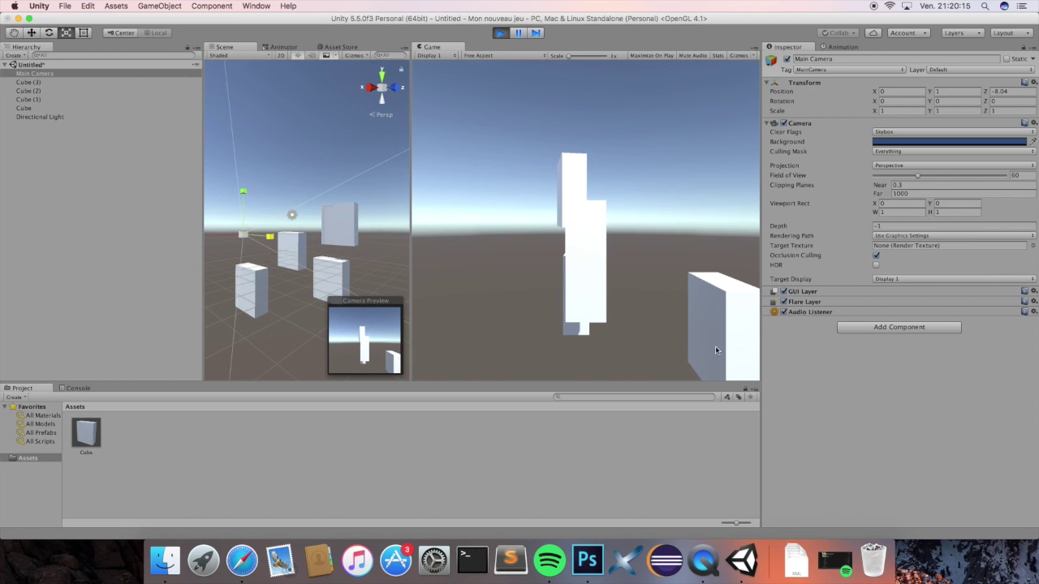
pyautogui.moveTo(411, 124); pyautogui.dragTo(565, 129)
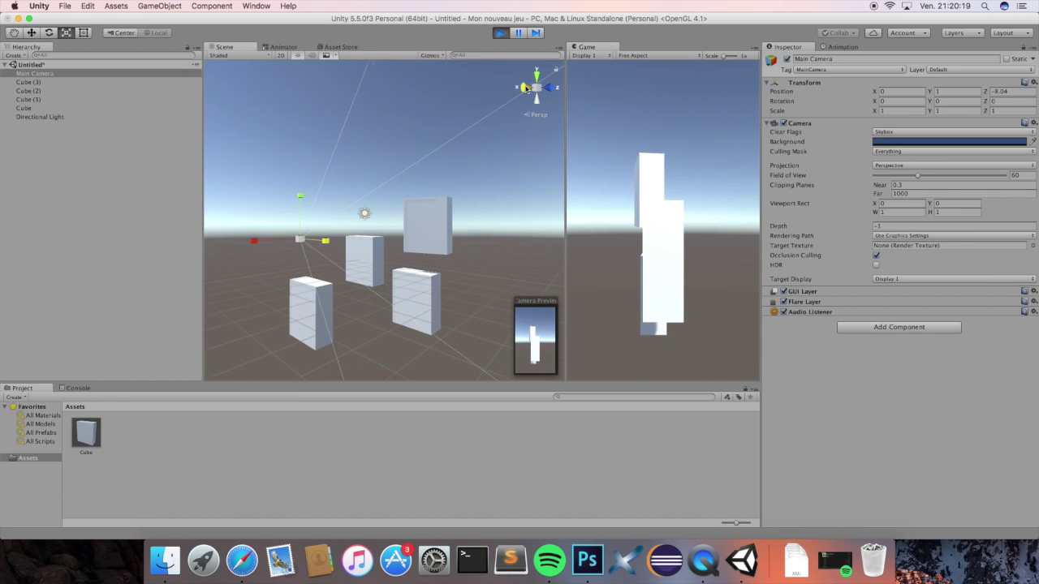
pyautogui.click(526, 87)
# During play, turn Main Camera slightly, pull it back from the cubes, and rotate it to face them
pyautogui.click(32, 32)
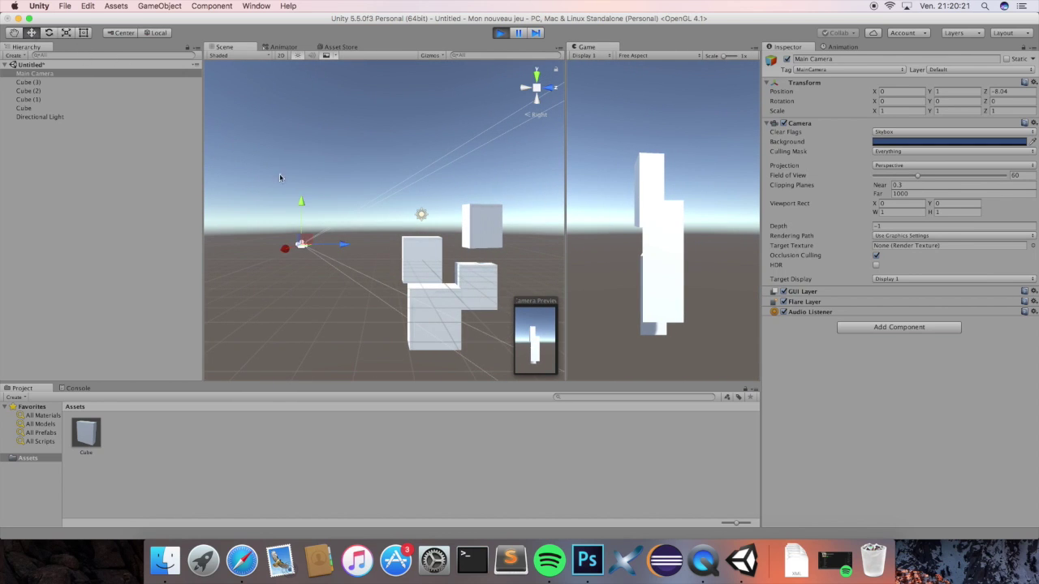
pyautogui.click(49, 33)
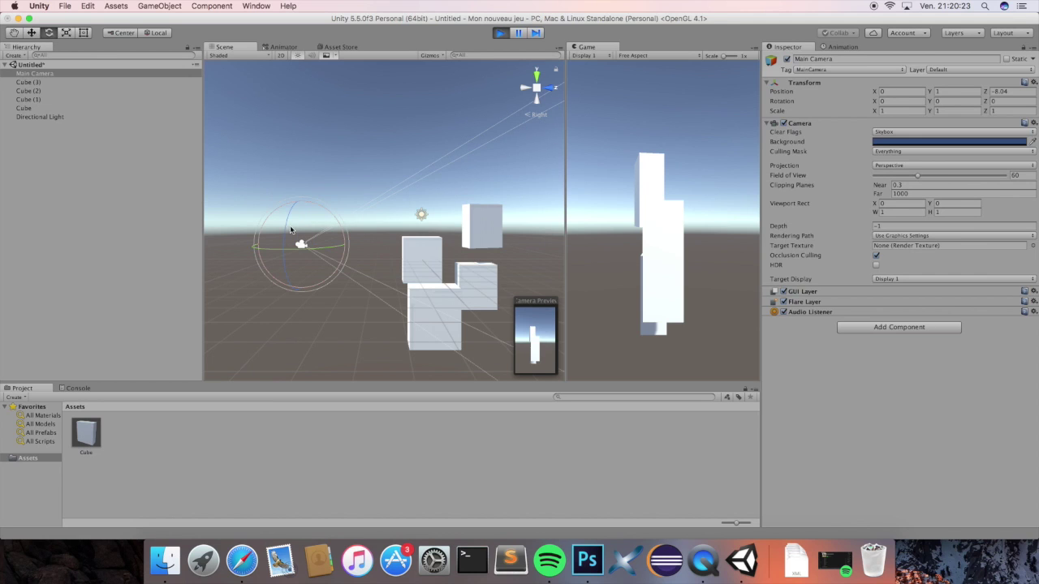
pyautogui.moveTo(325, 248); pyautogui.dragTo(313, 253)
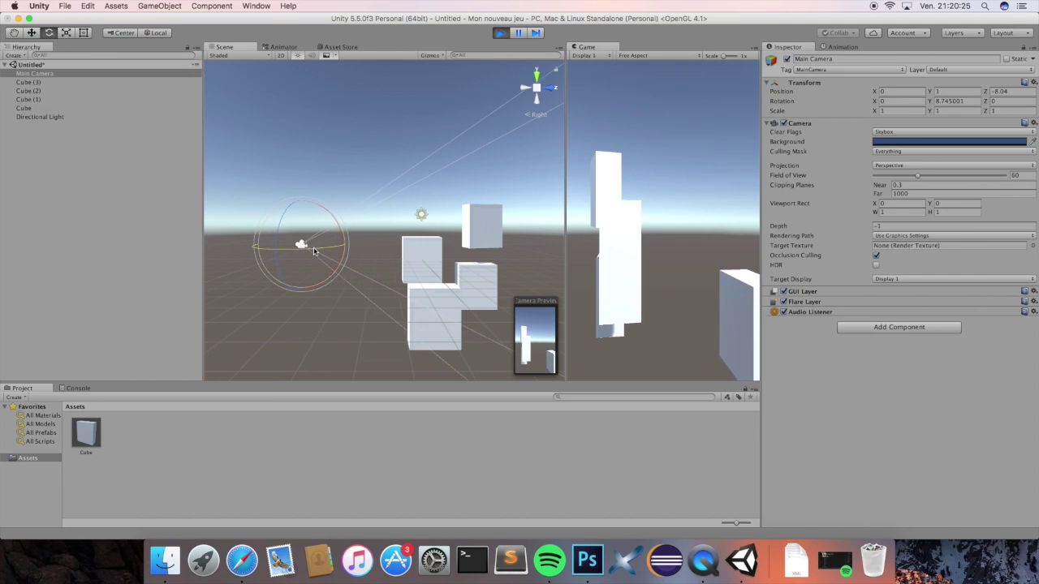
pyautogui.click(32, 33)
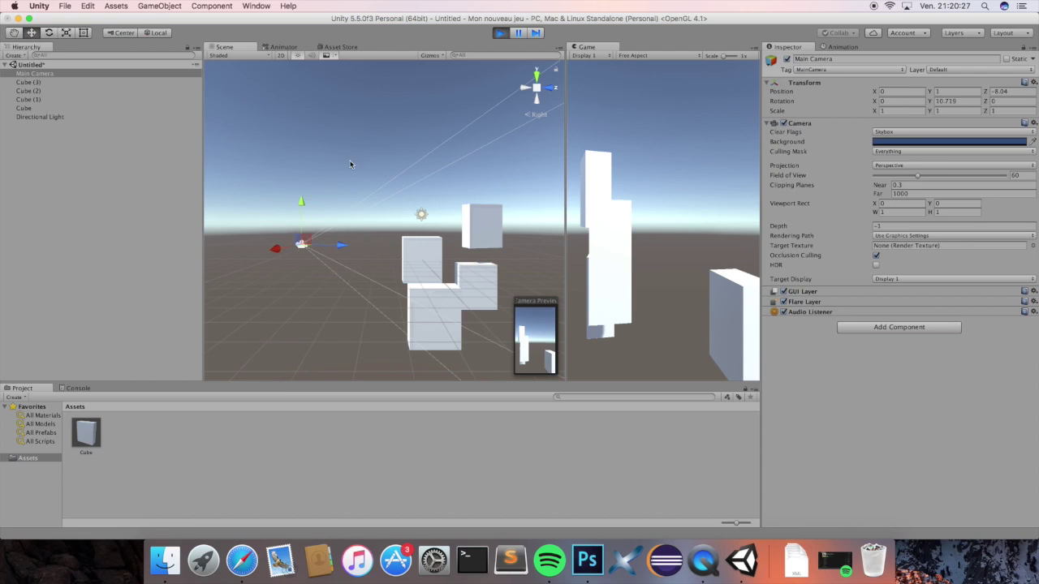
pyautogui.moveTo(344, 247)
pyautogui.mouseDown()
pyautogui.moveTo(253, 241)
pyautogui.moveTo(276, 240)
pyautogui.mouseUp()
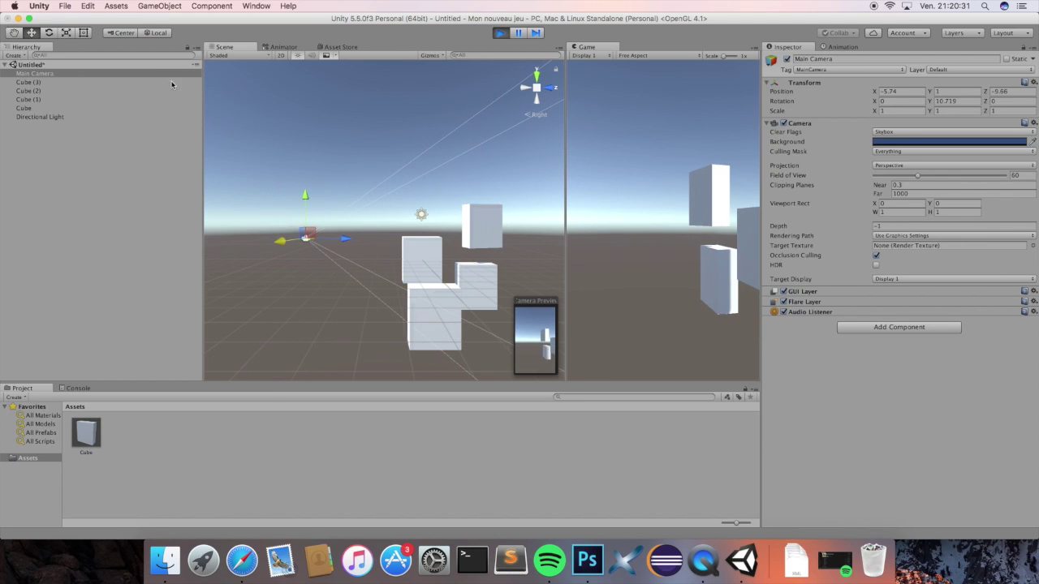
pyautogui.press('e')
pyautogui.moveTo(341, 242); pyautogui.dragTo(310, 244)
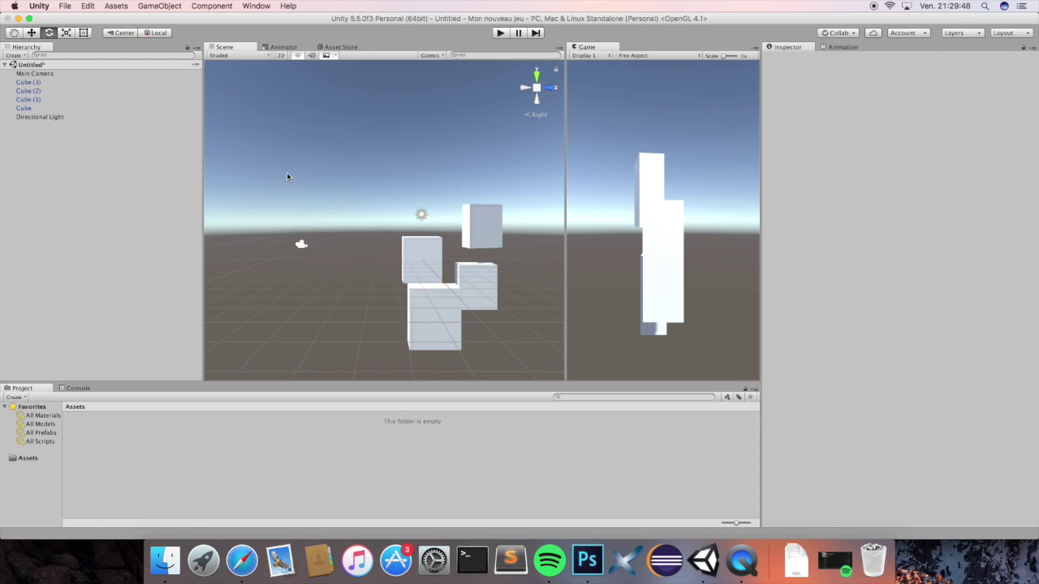
# Move Main Camera along X to -1.77 and rotate it to Y 15.575
pyautogui.click(39, 75)
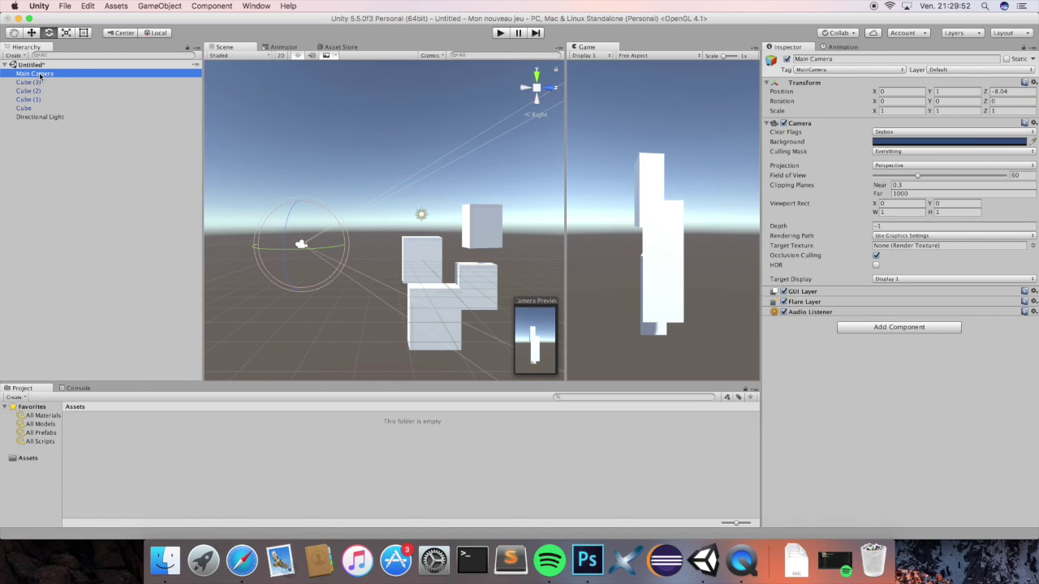
pyautogui.click(523, 89)
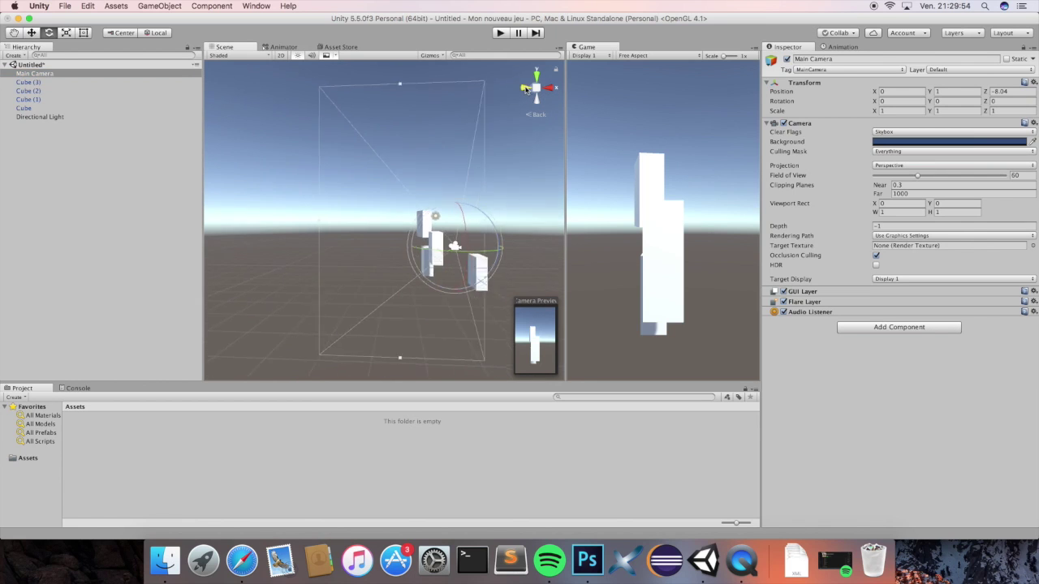
pyautogui.click(32, 32)
pyautogui.moveTo(496, 246); pyautogui.dragTo(285, 157)
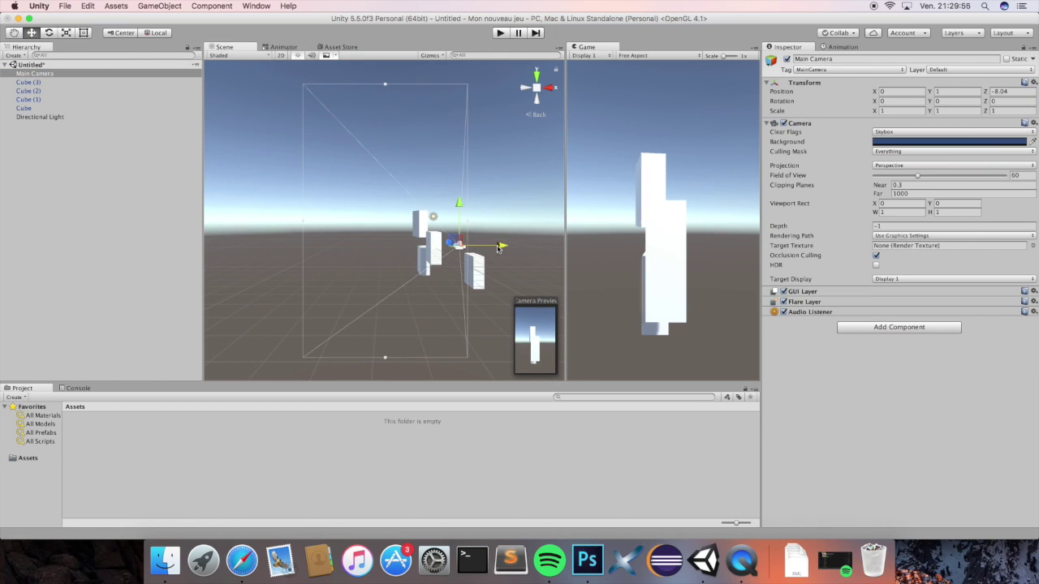
pyautogui.press('e')
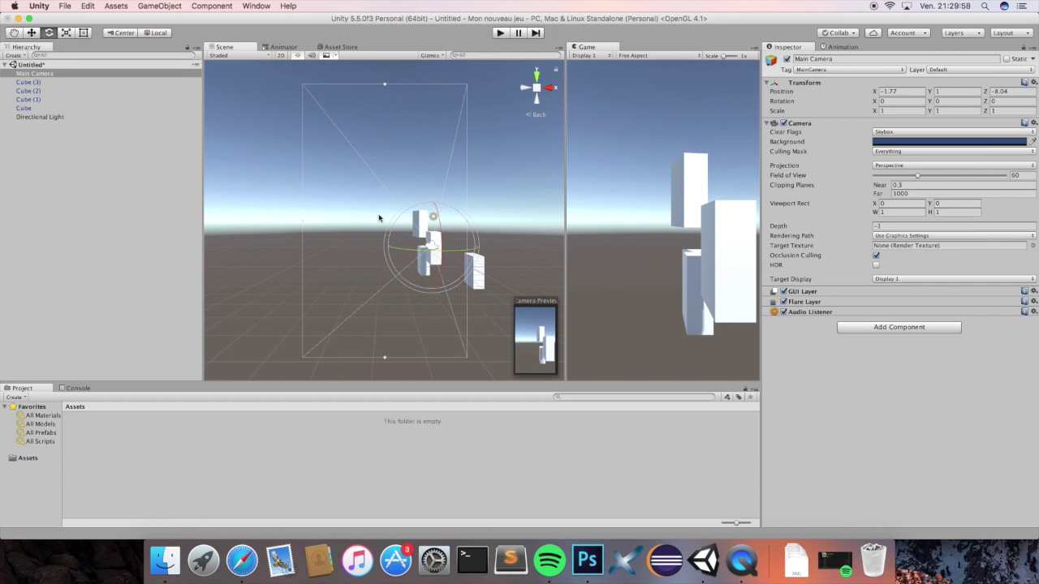
pyautogui.moveTo(460, 256); pyautogui.dragTo(442, 254)
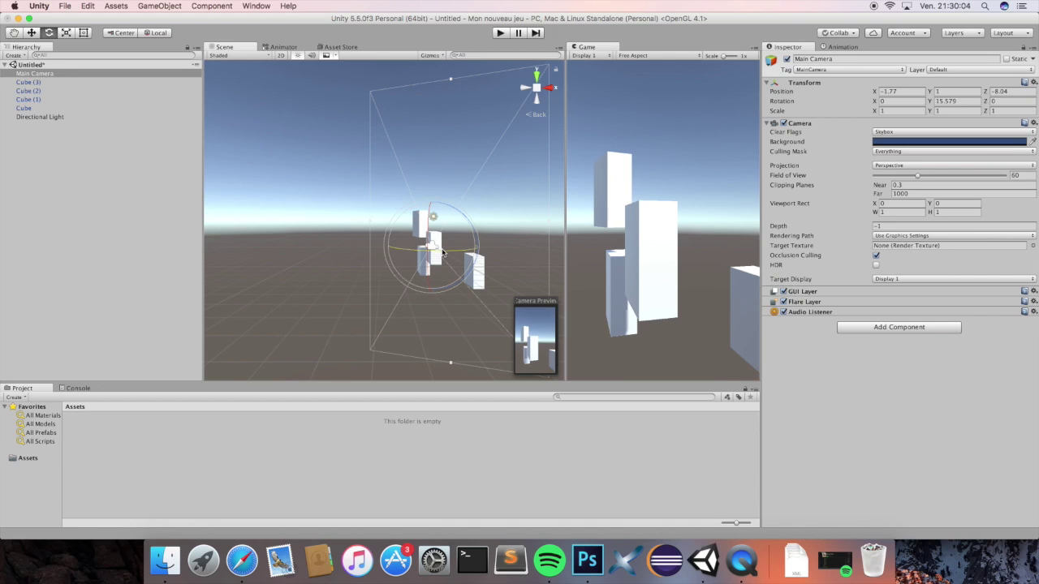
pyautogui.click(254, 4)
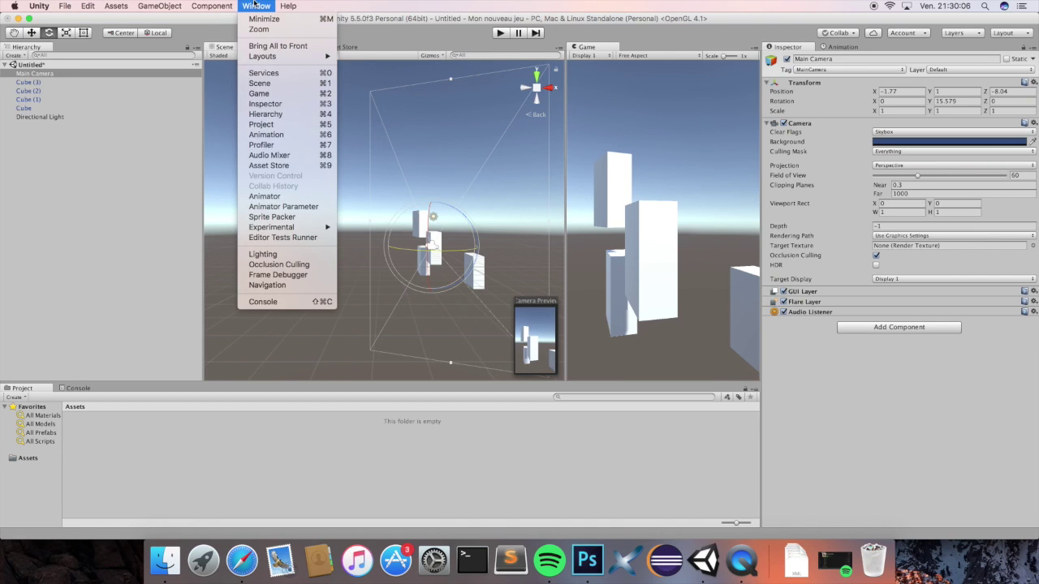
# Search the Asset Store for Standard Assets and download the free package
pyautogui.click(279, 165)
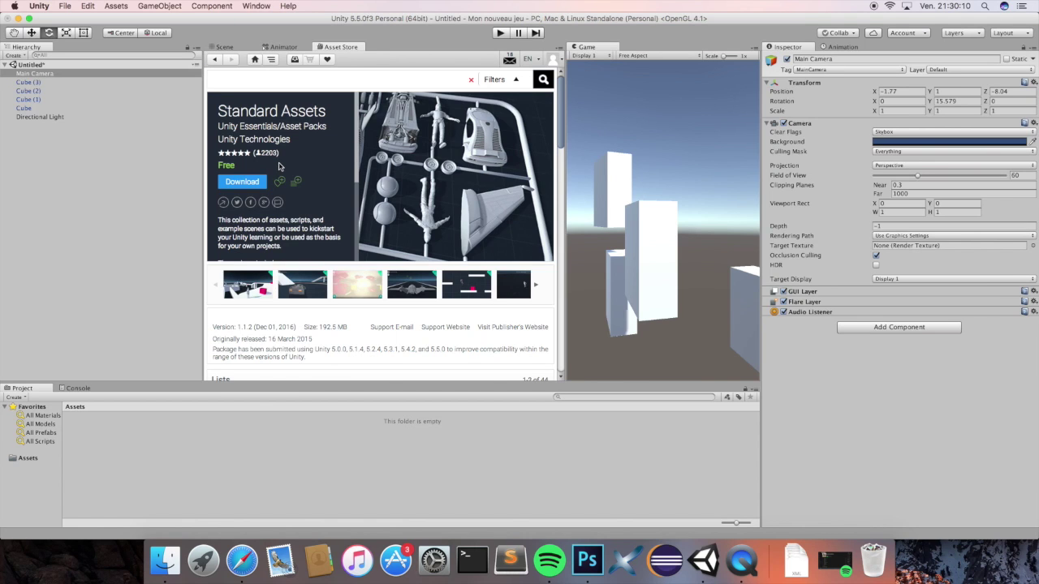
pyautogui.click(256, 81)
pyautogui.write('andaed assets')
pyautogui.click(239, 187)
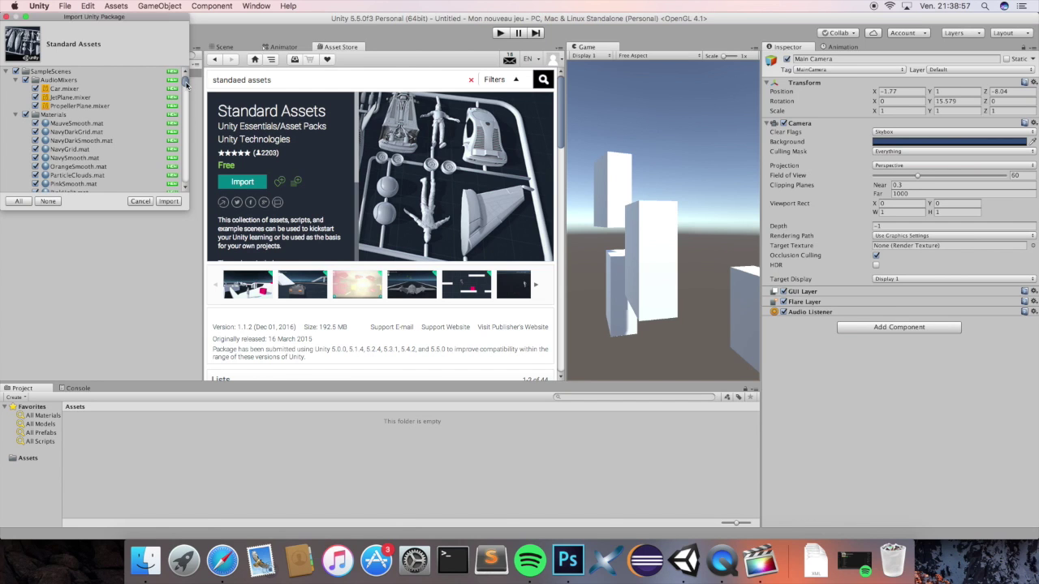
# Import every item of the Standard Assets package, leaving all boxes ticked
pyautogui.moveTo(186, 82)
pyautogui.mouseDown()
pyautogui.moveTo(186, 103)
pyautogui.moveTo(189, 74)
pyautogui.mouseUp()
pyautogui.click(179, 202)
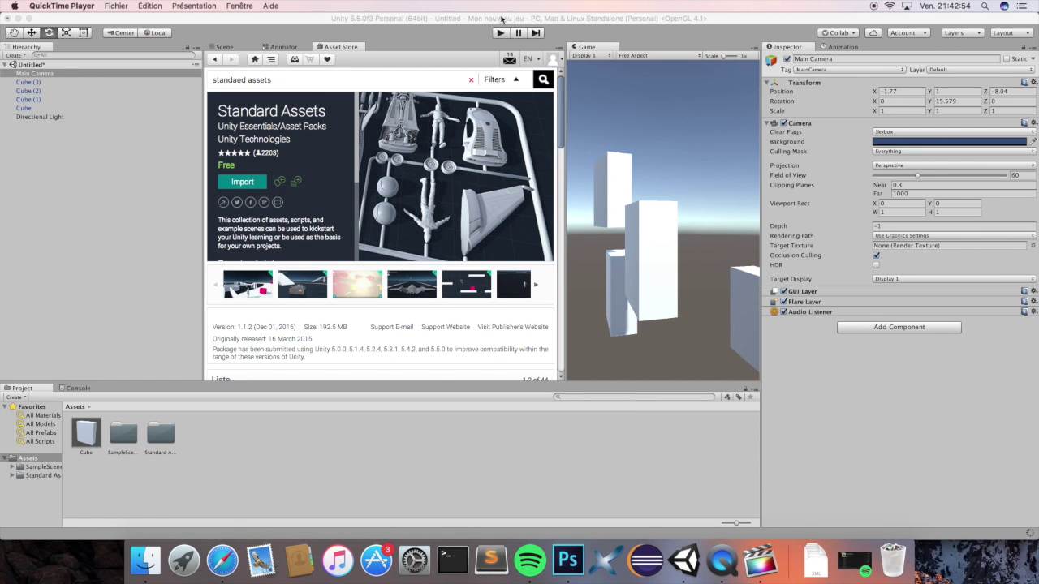
# Open the Standard Assets folder in the Project panel, then return to the Scene view and select Main Camera
pyautogui.click(502, 18)
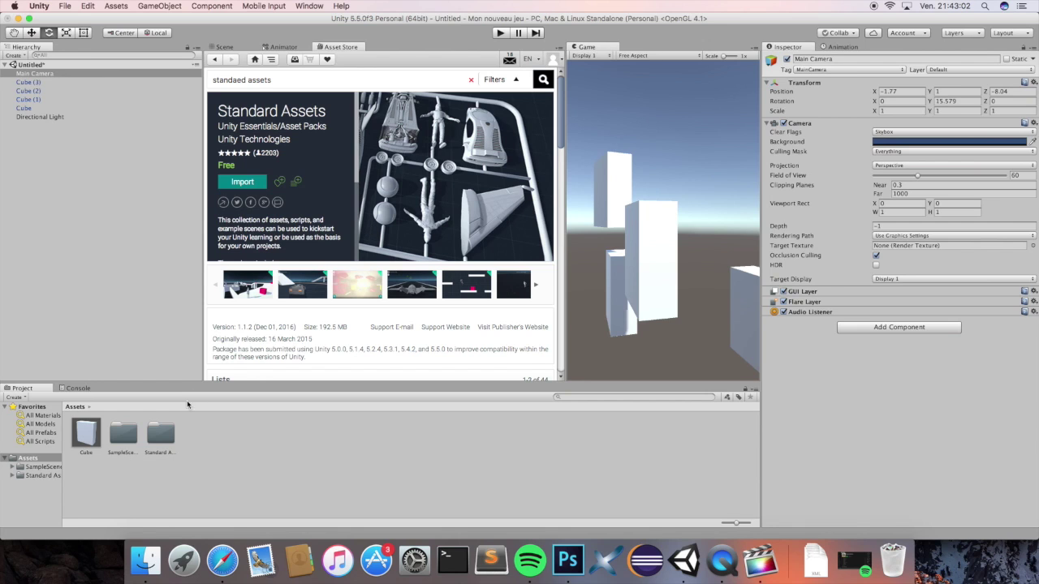
pyautogui.doubleClick(165, 434)
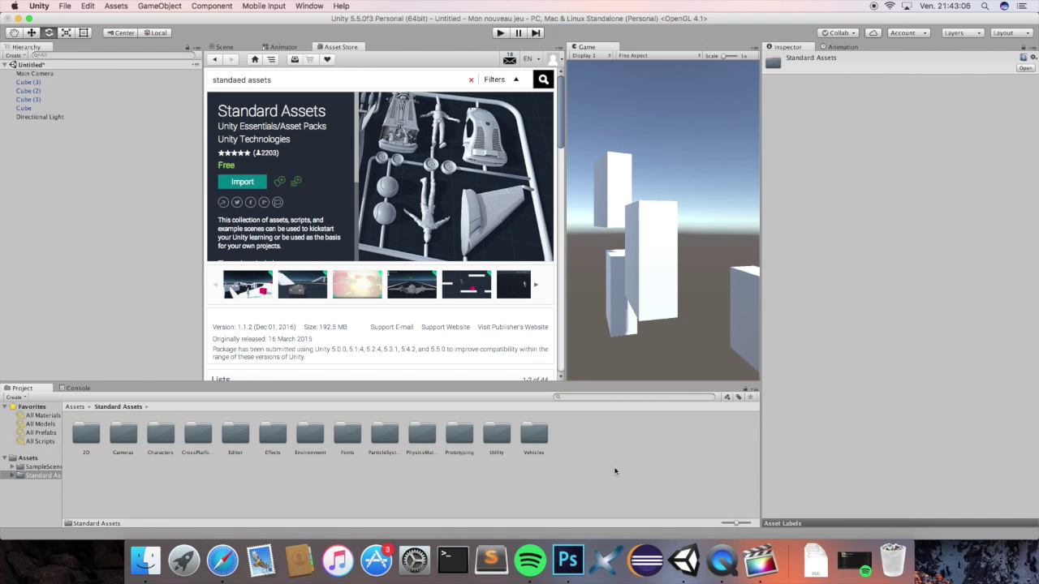
pyautogui.click(221, 48)
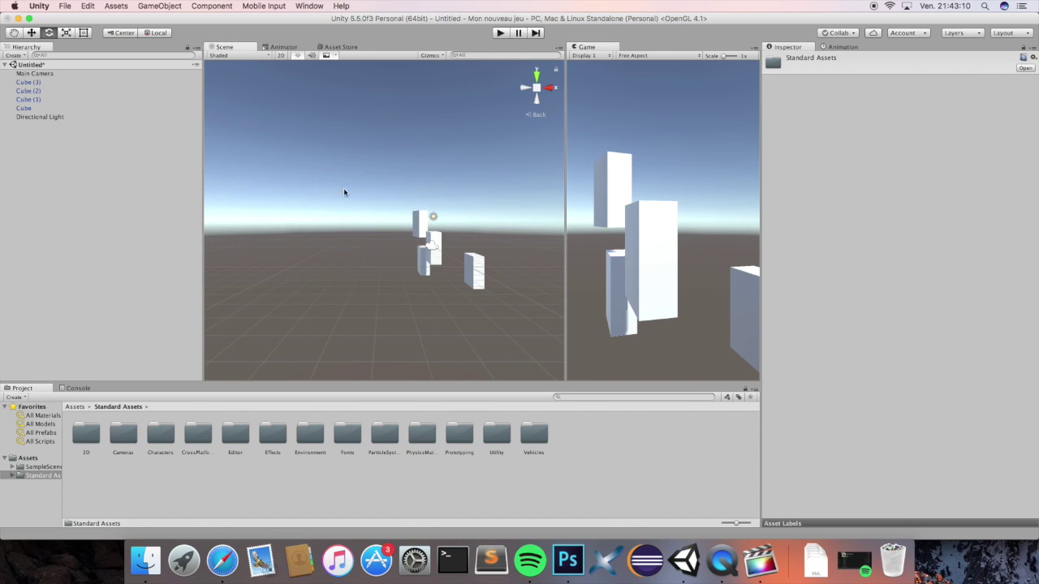
pyautogui.scroll(2, 452, 213)
pyautogui.scroll(2, 464, 213)
pyautogui.click(66, 75)
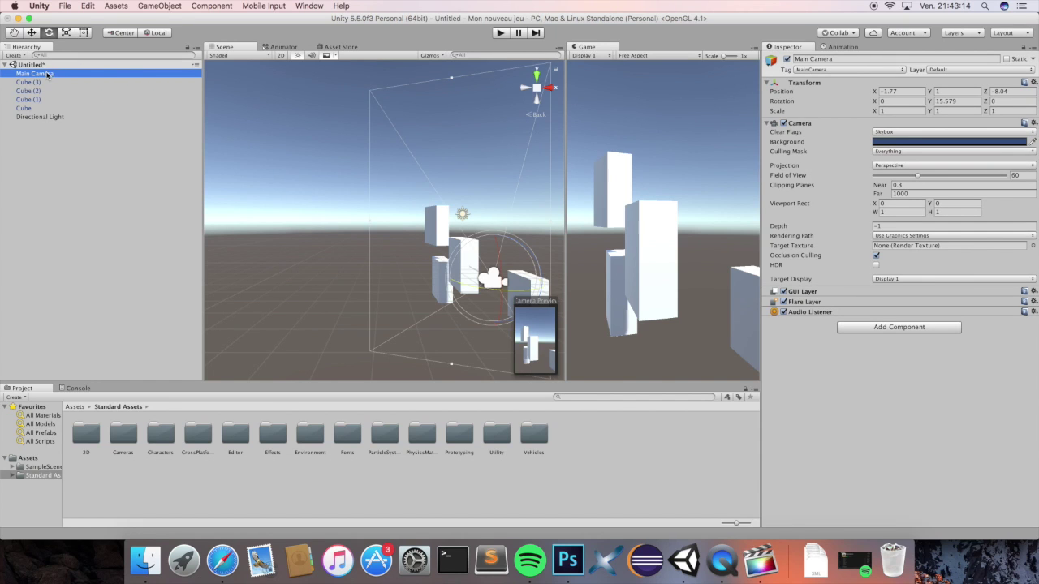
# Delete Main Camera and browse to Standard Assets > Characters > FirstPersonCharacter > Prefabs
pyautogui.rightClick(46, 76)
pyautogui.click(70, 126)
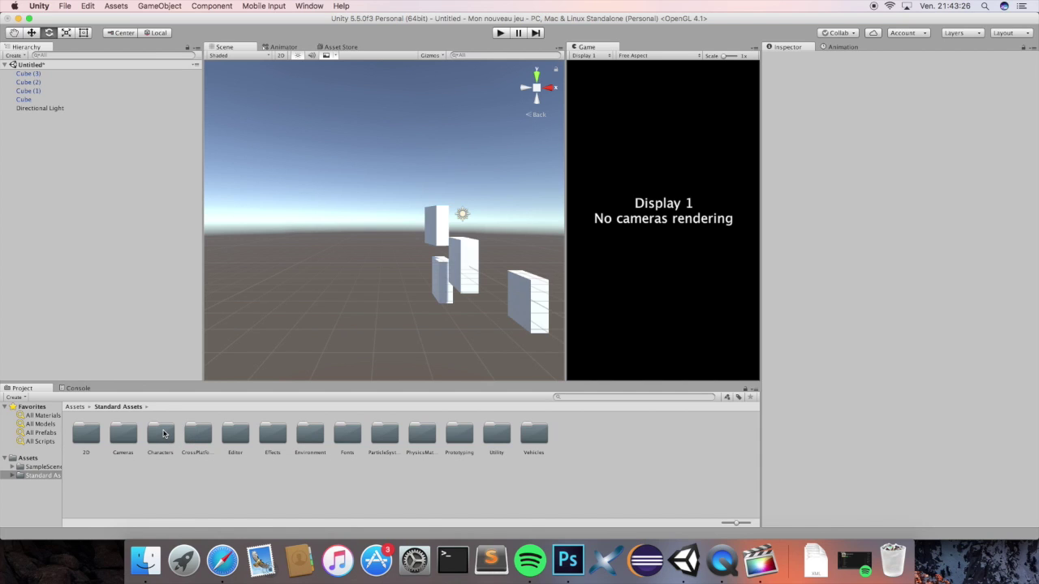
pyautogui.doubleClick(163, 434)
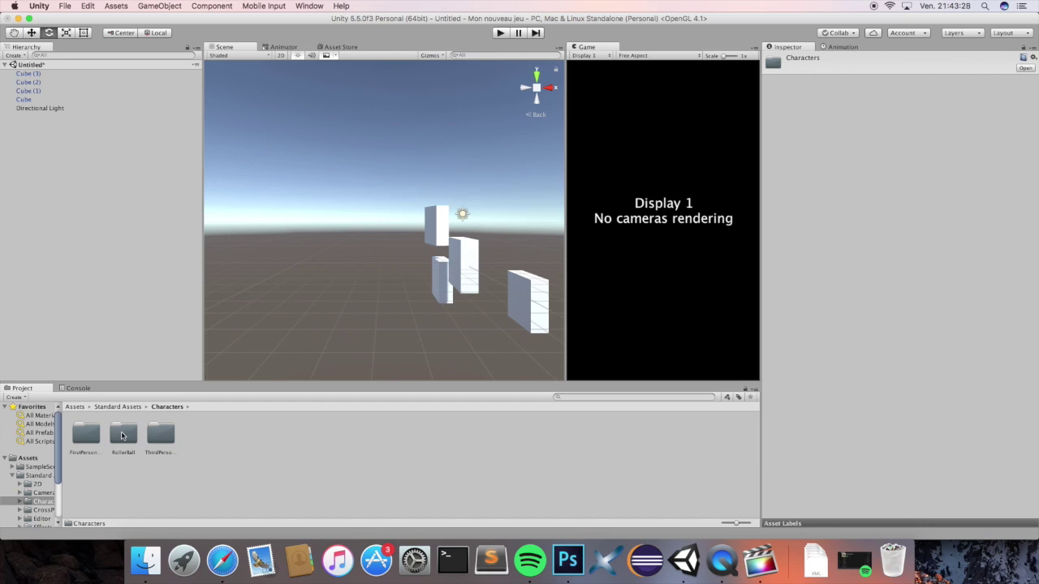
pyautogui.doubleClick(86, 436)
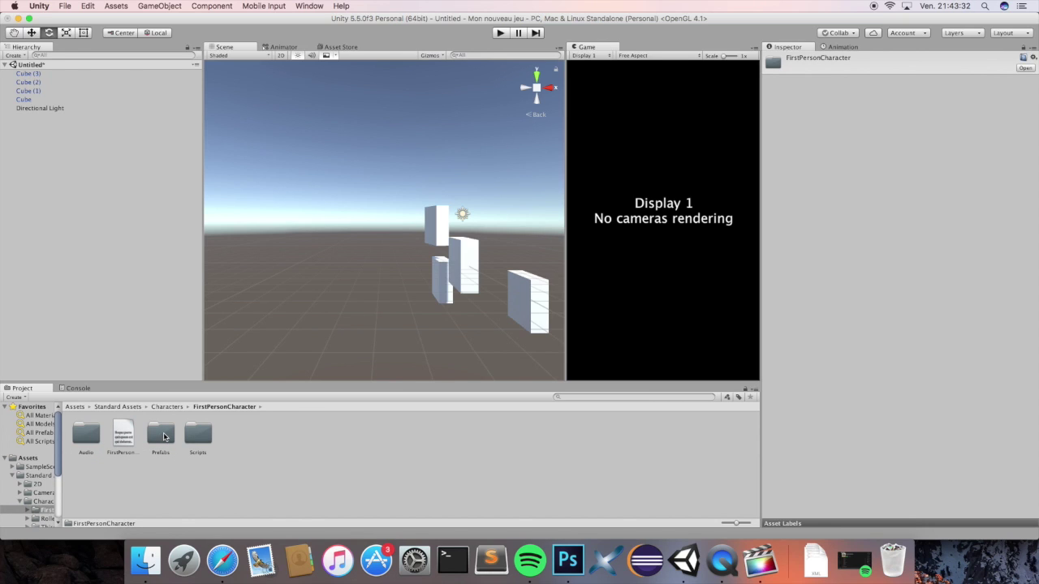
pyautogui.doubleClick(162, 436)
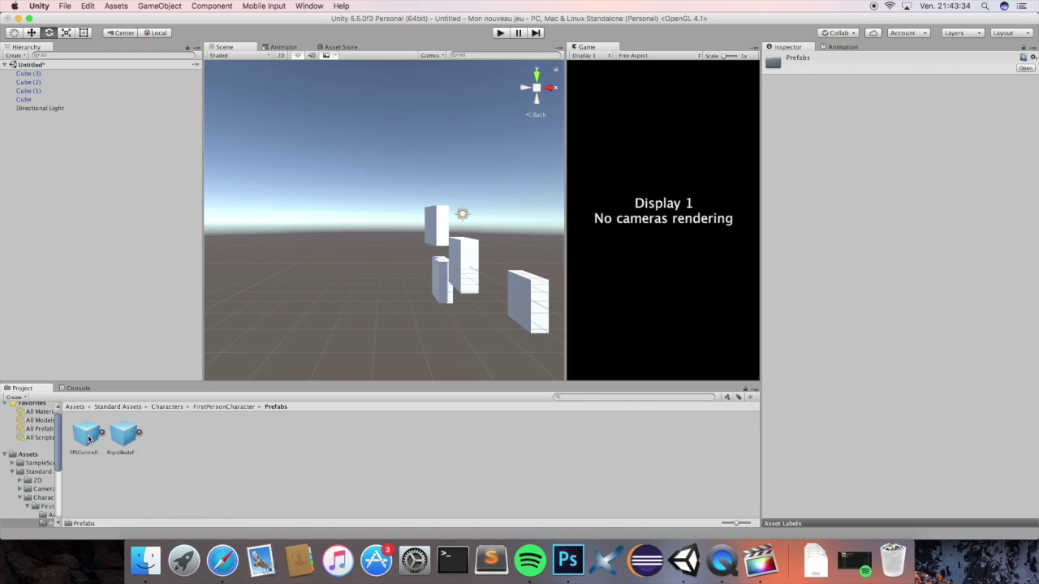
# Drag the FPSController prefab into the scene and inspect its FirstPersonCharacter camera child
pyautogui.moveTo(89, 439); pyautogui.dragTo(345, 250)
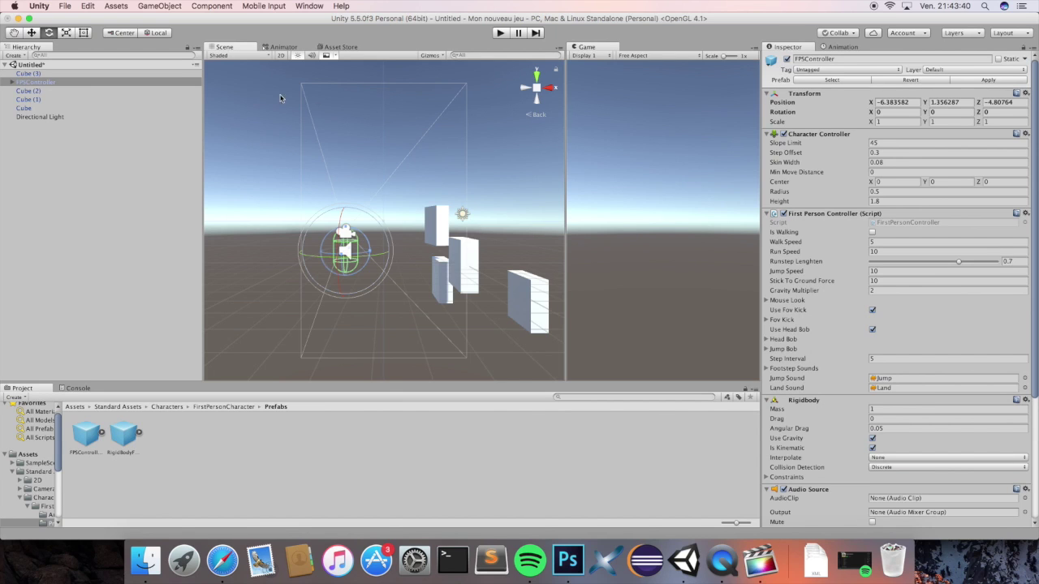
pyautogui.click(8, 84)
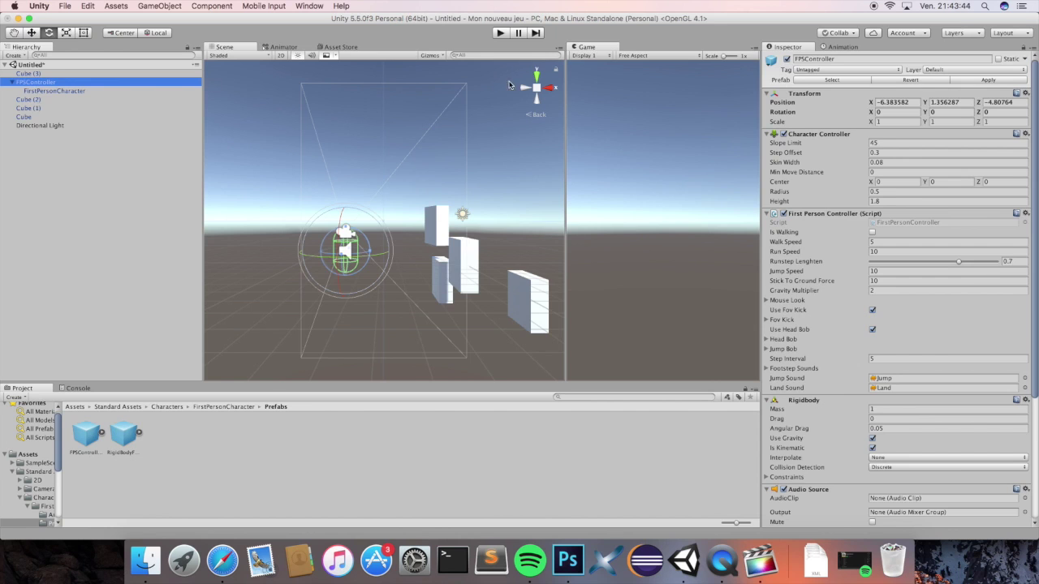
pyautogui.click(75, 91)
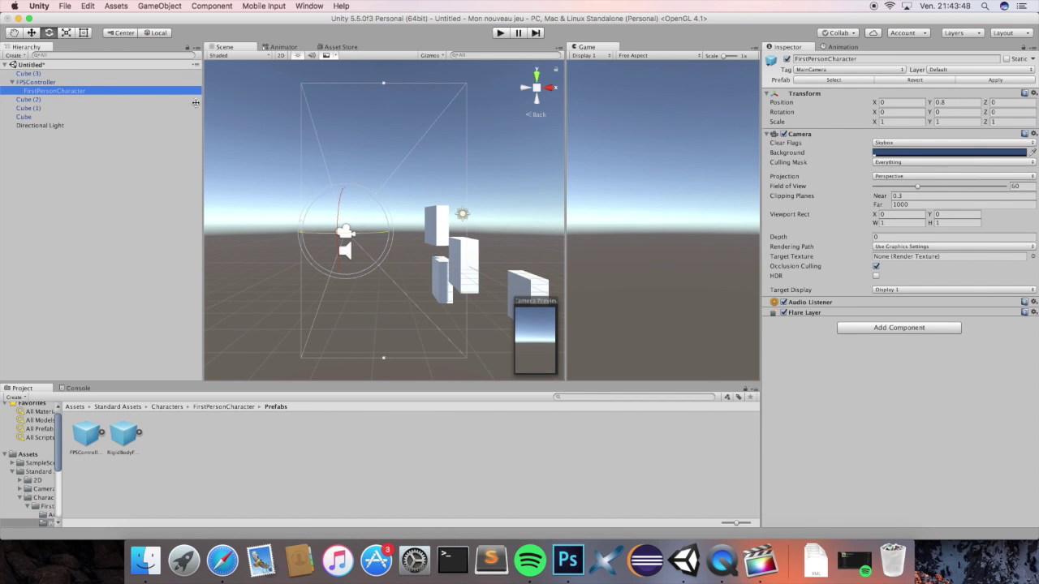
pyautogui.click(37, 82)
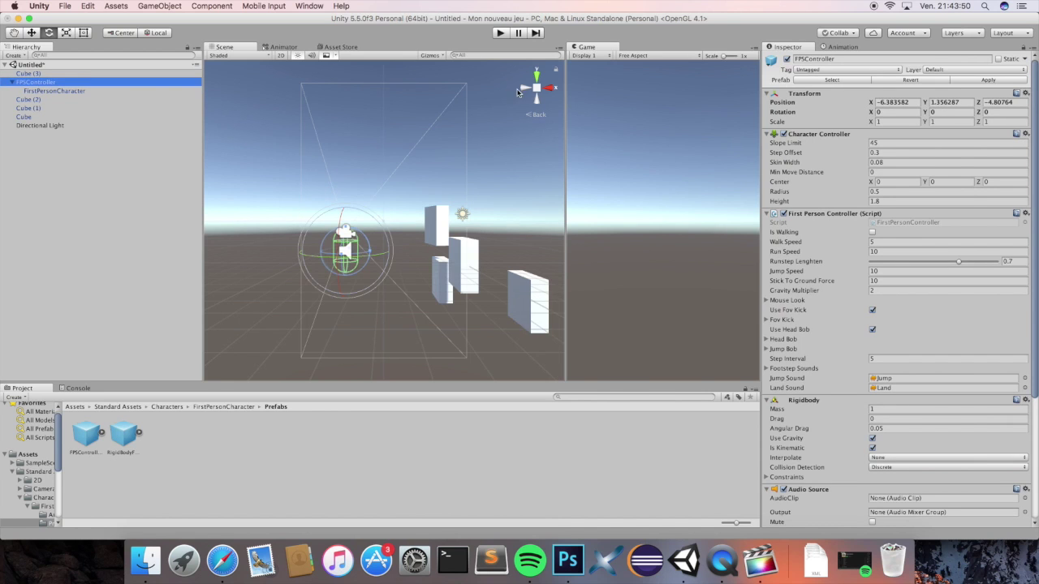
# Move the FPSController along X to 0.71, in front of the cubes
pyautogui.click(526, 88)
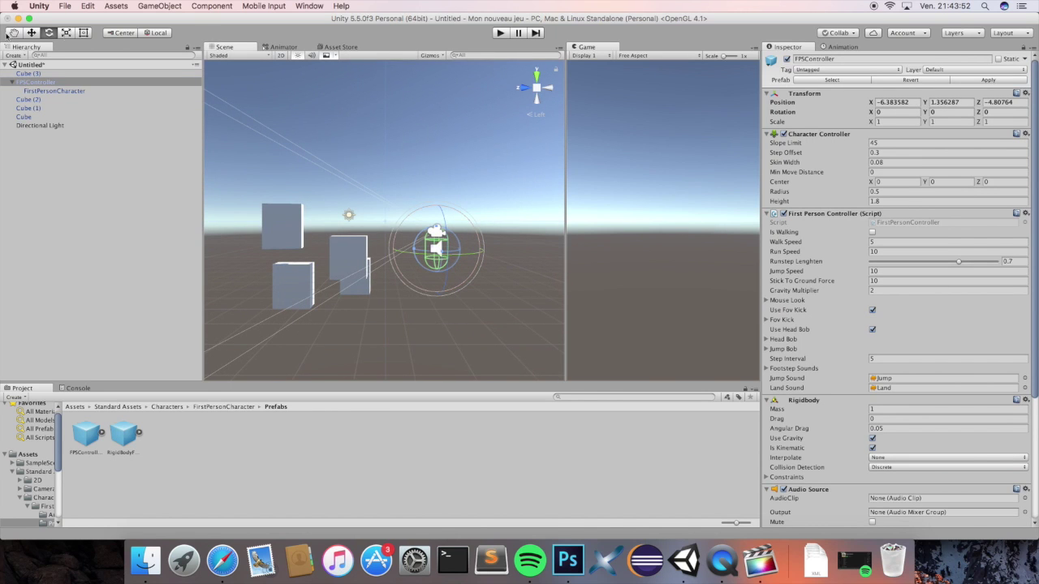
pyautogui.click(34, 33)
pyautogui.click(532, 77)
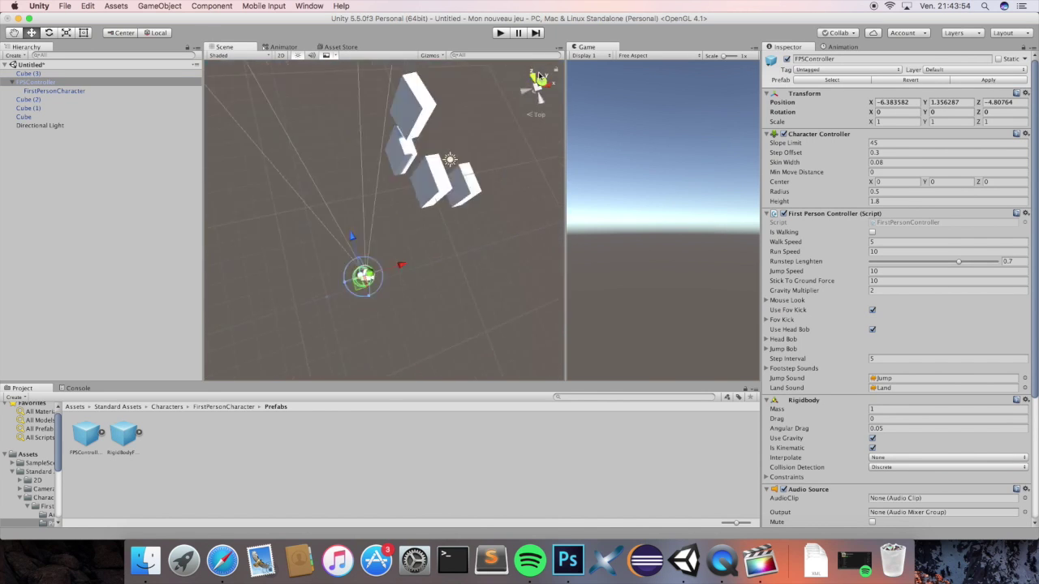
pyautogui.moveTo(405, 267); pyautogui.dragTo(526, 273)
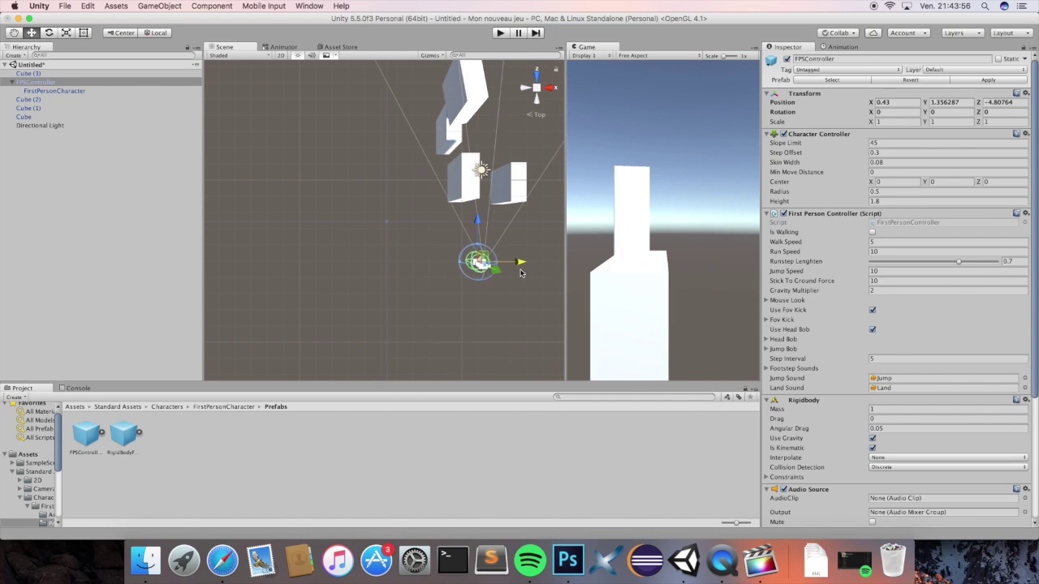
pyautogui.click(549, 90)
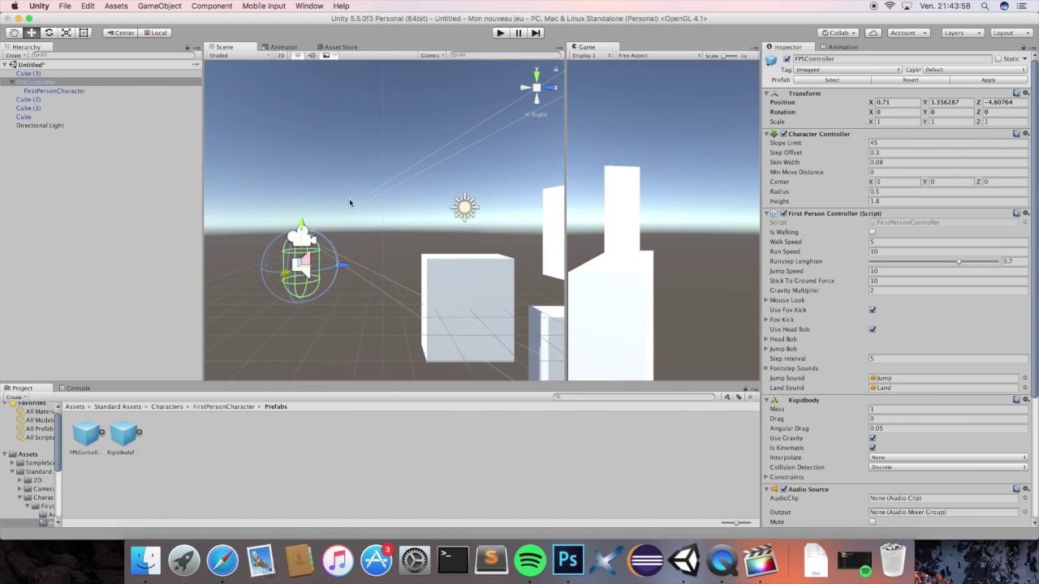
pyautogui.scroll(-5, 393, 231)
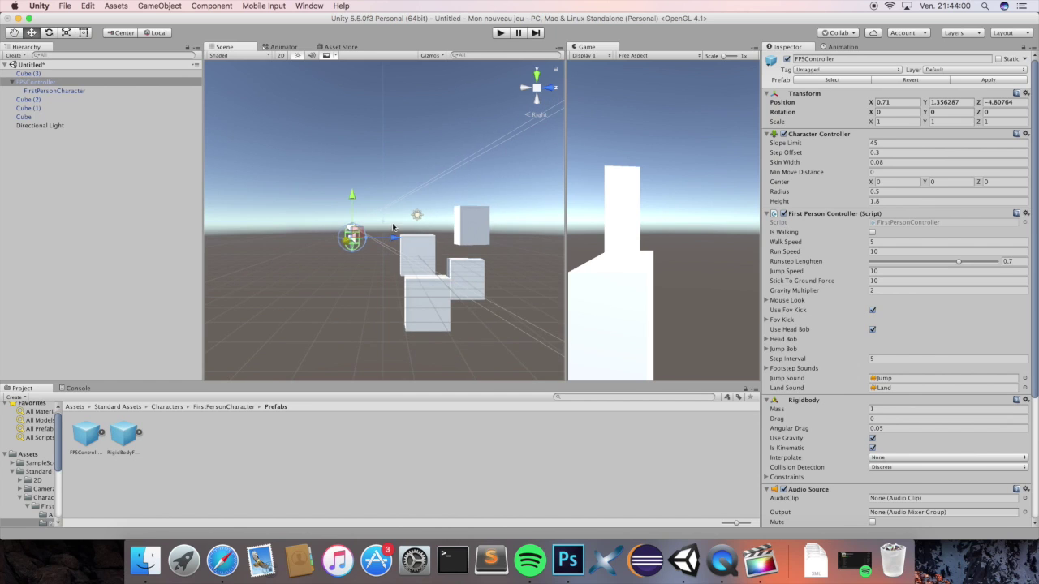
pyautogui.click(23, 56)
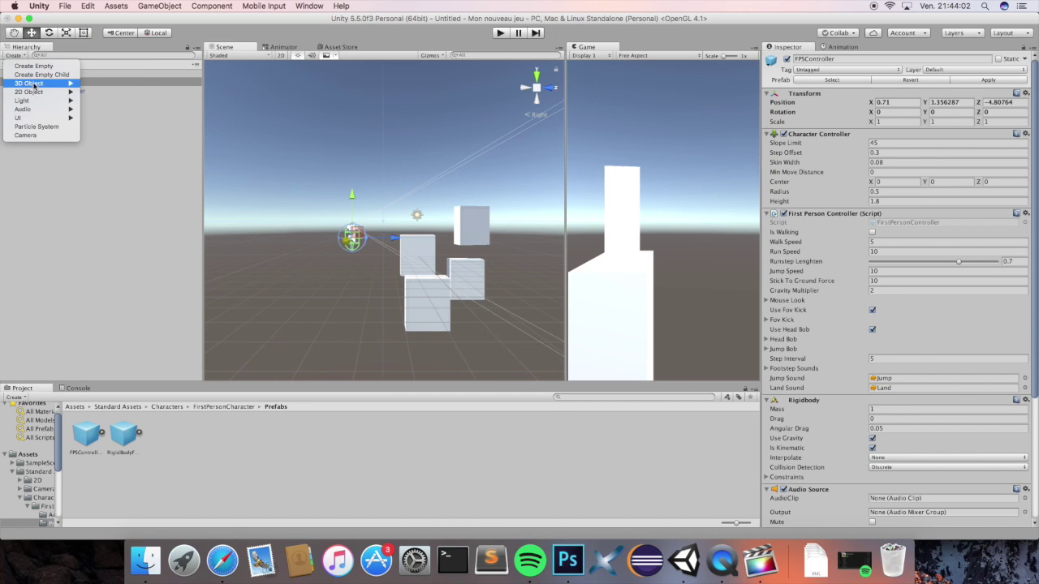
# Add Cube (4), lower it to Y -5.06, and scale it to 23.53357 × 1 × 30.21188 as a floor
pyautogui.moveTo(32, 85)
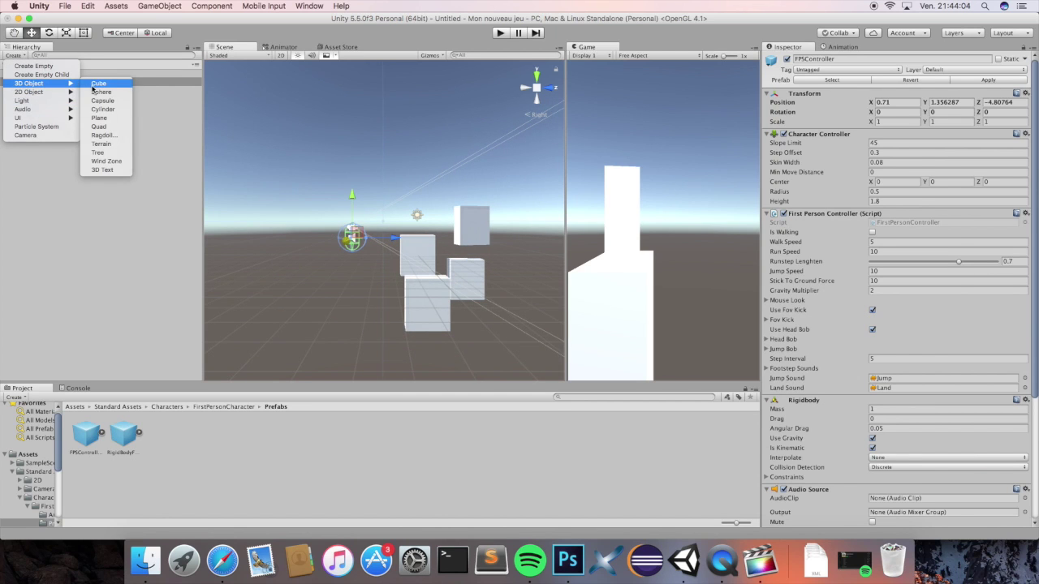
pyautogui.click(93, 84)
pyautogui.moveTo(383, 177); pyautogui.dragTo(383, 258)
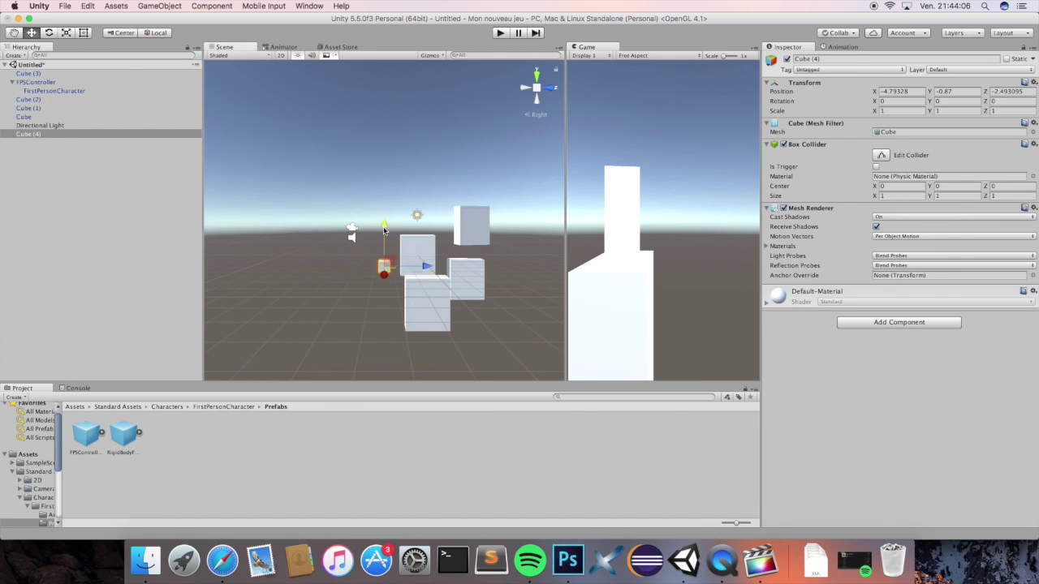
pyautogui.click(68, 33)
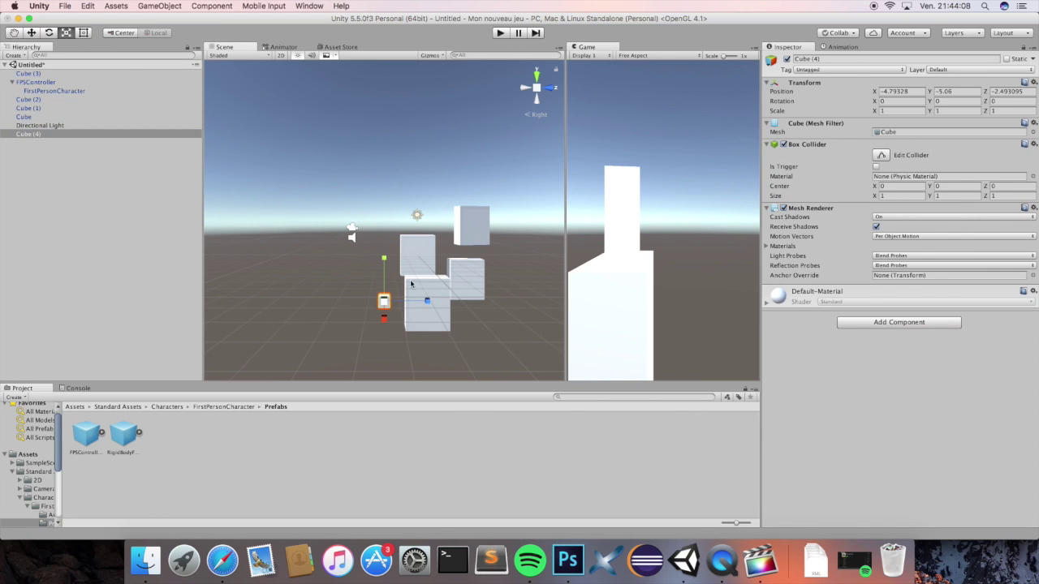
pyautogui.moveTo(427, 302); pyautogui.dragTo(567, 312)
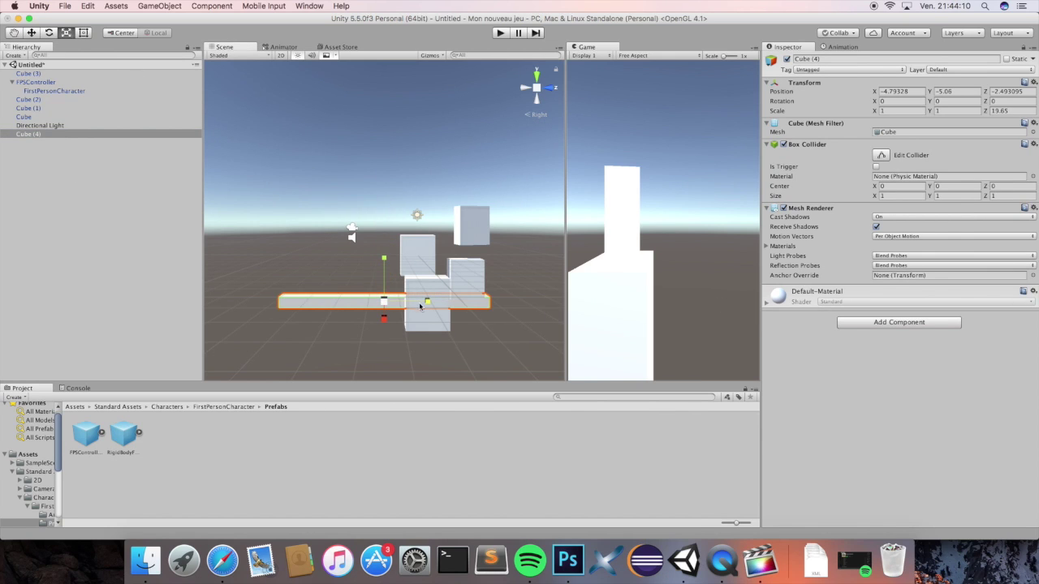
pyautogui.moveTo(425, 302); pyautogui.dragTo(455, 302)
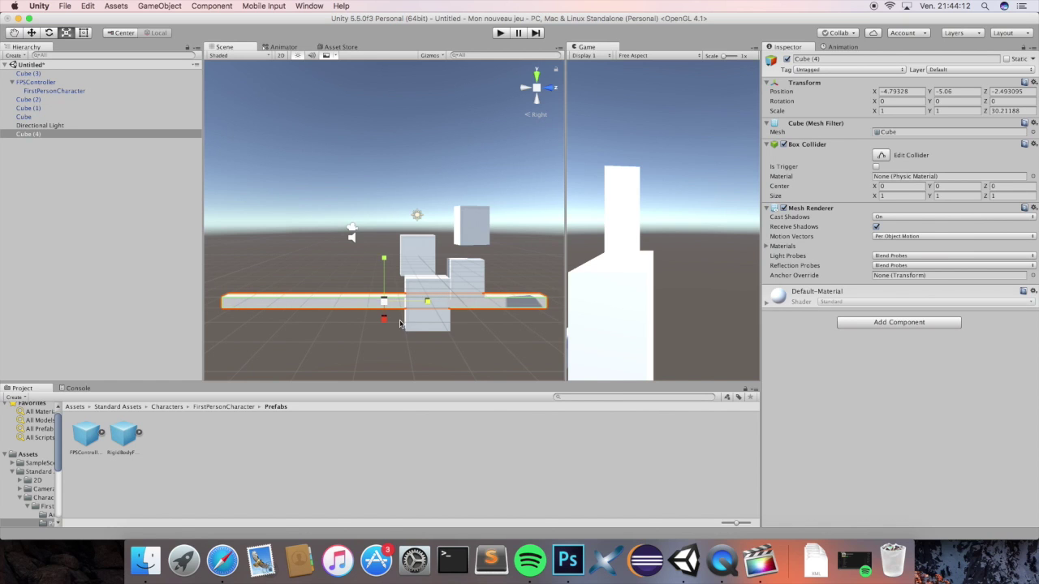
pyautogui.moveTo(384, 318); pyautogui.dragTo(462, 568)
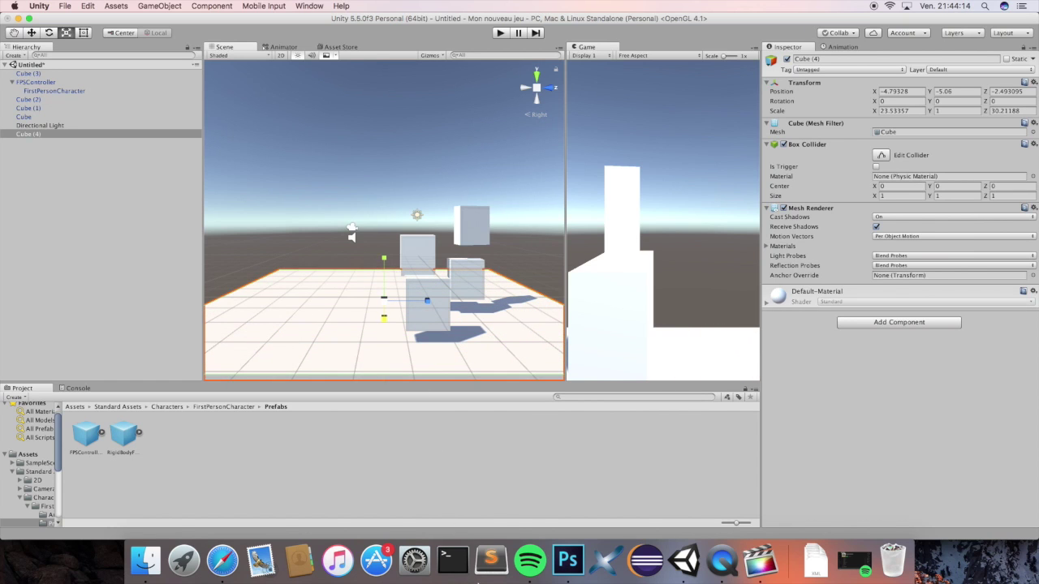
pyautogui.click(525, 87)
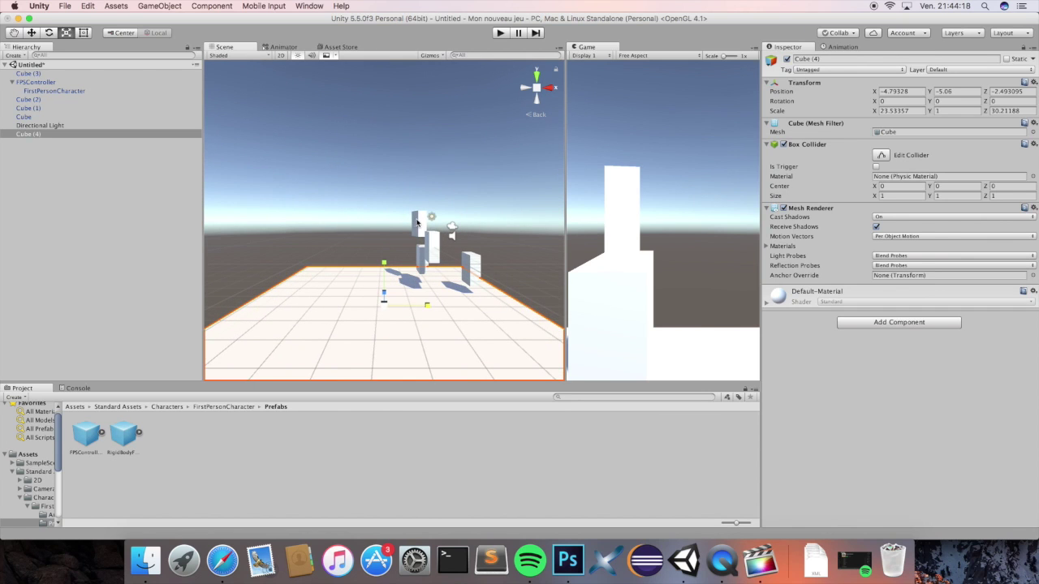
# Shift the FPSController sideways along X and back along Z near the slab's end
pyautogui.click(42, 82)
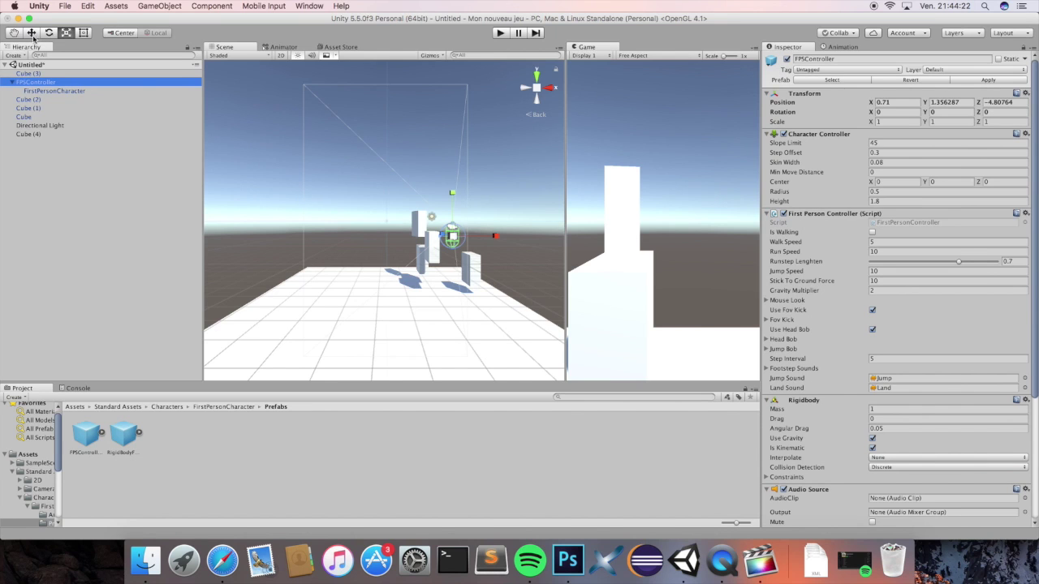
pyautogui.click(31, 32)
pyautogui.moveTo(493, 238)
pyautogui.mouseDown()
pyautogui.moveTo(471, 237)
pyautogui.moveTo(487, 234)
pyautogui.mouseUp()
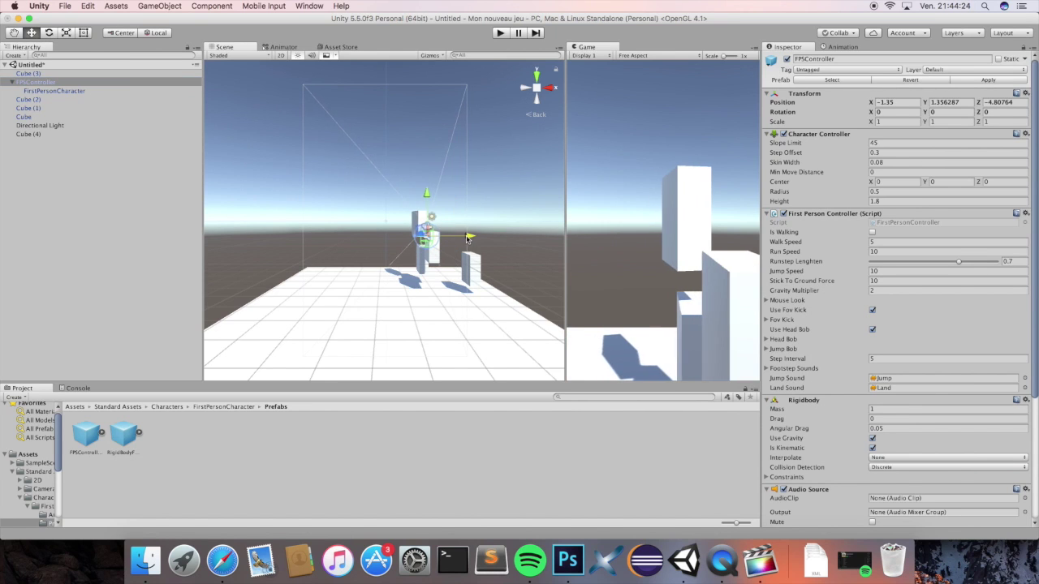
pyautogui.click(557, 88)
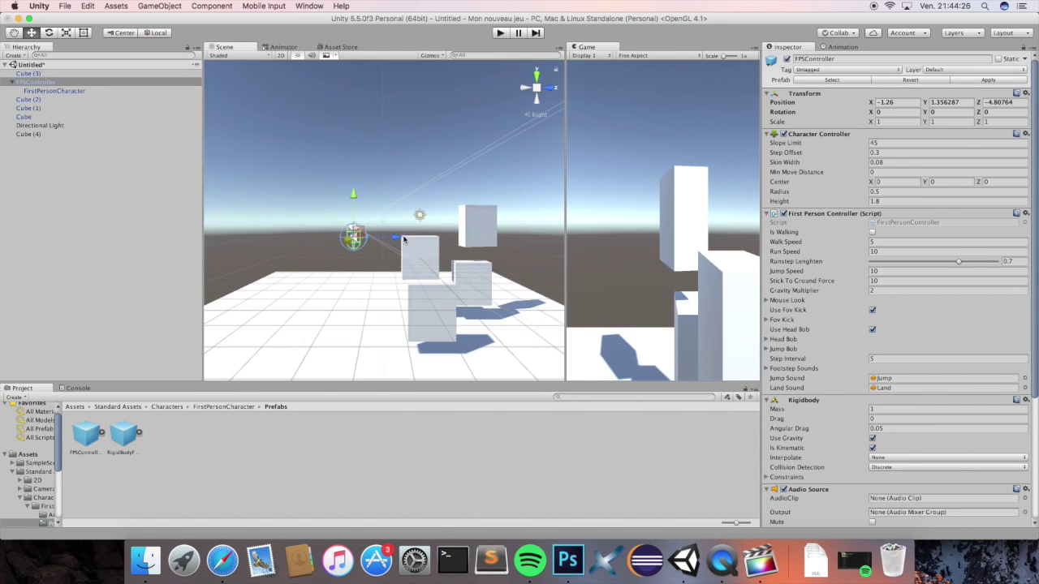
pyautogui.moveTo(397, 234)
pyautogui.mouseDown()
pyautogui.moveTo(322, 234)
pyautogui.moveTo(362, 235)
pyautogui.mouseUp()
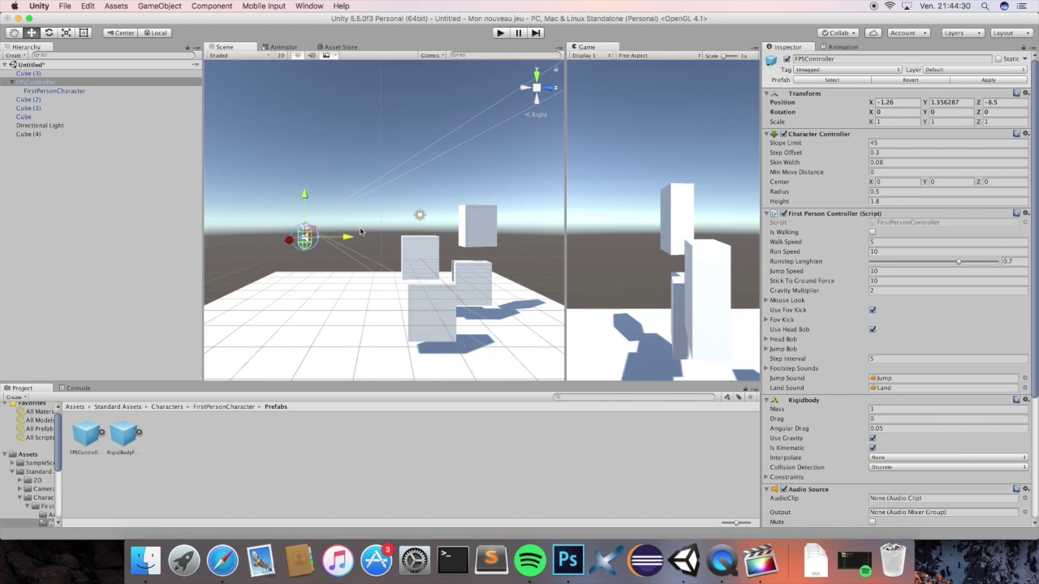
# Slide the Cube along Z to 18.14, past the slab's far edge
pyautogui.scroll(-5, 423, 258)
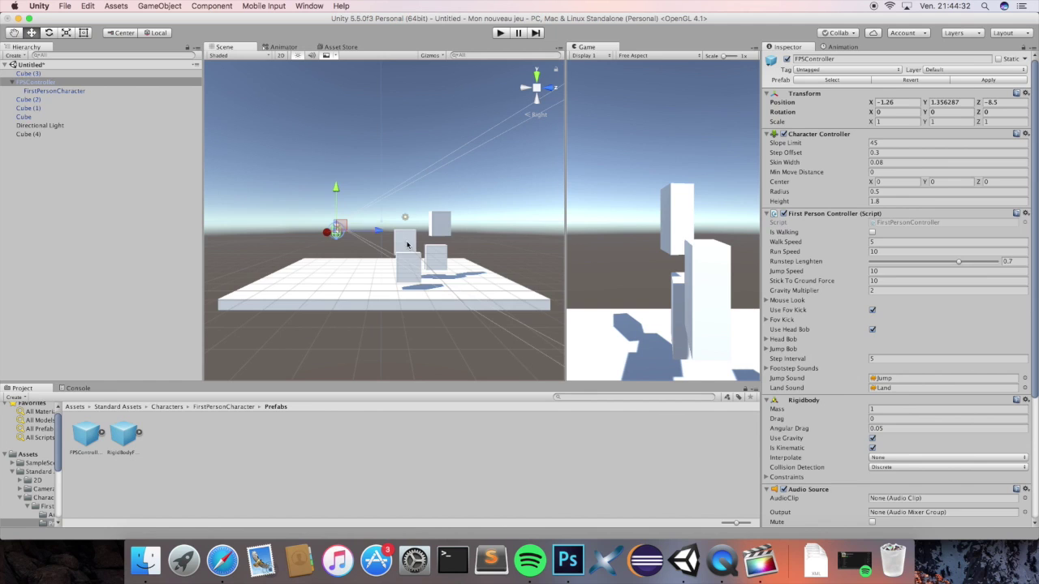
pyautogui.click(410, 245)
pyautogui.moveTo(444, 241)
pyautogui.mouseDown()
pyautogui.moveTo(523, 241)
pyautogui.moveTo(486, 243)
pyautogui.mouseUp()
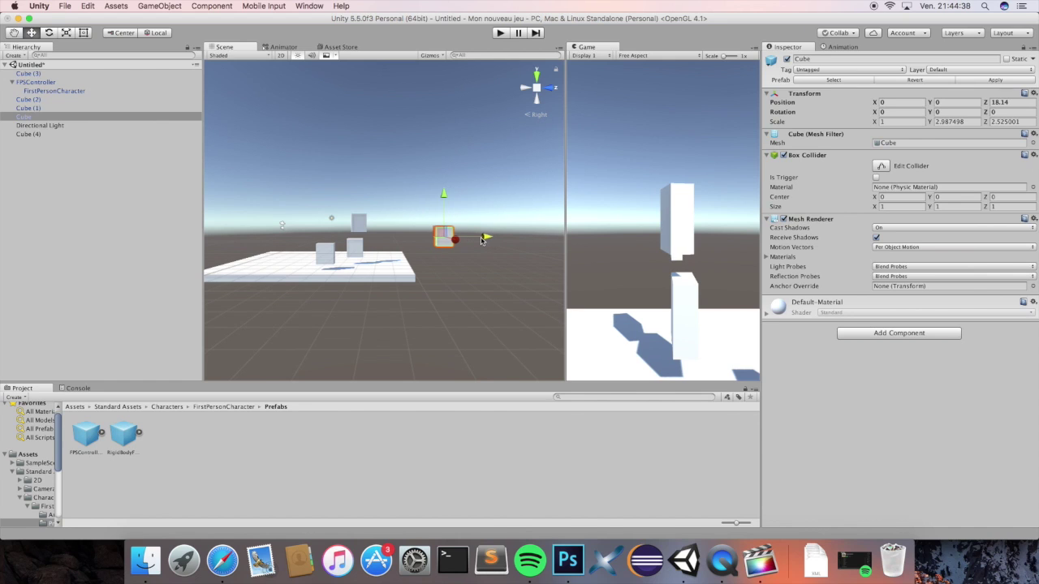
# Lower the Cube below the slab's level and nudge it back along Z
pyautogui.moveTo(443, 197); pyautogui.dragTo(445, 229)
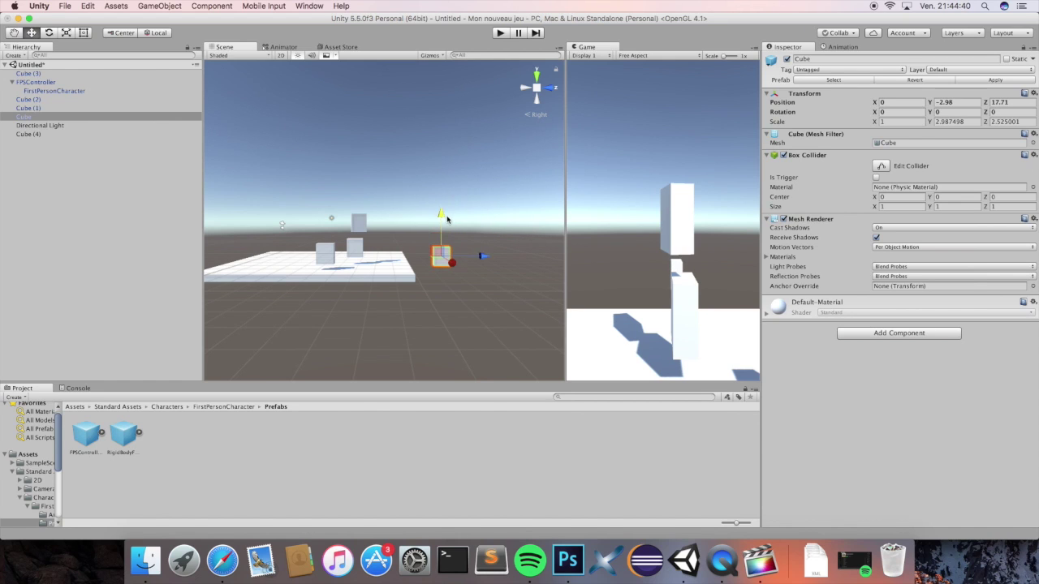
pyautogui.scroll(2, 506, 261)
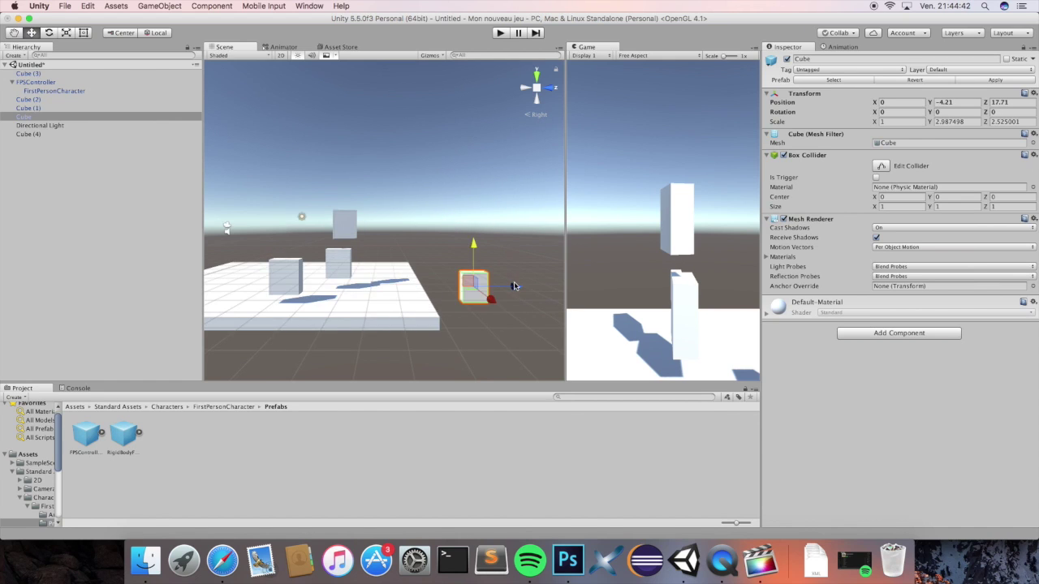
pyautogui.moveTo(513, 286); pyautogui.dragTo(496, 286)
pyautogui.moveTo(458, 244)
pyautogui.mouseDown()
pyautogui.moveTo(457, 275)
pyautogui.moveTo(458, 251)
pyautogui.mouseUp()
# Move Cube (2) and Cube (1) out beyond the slab along Z and lower them
pyautogui.click(343, 259)
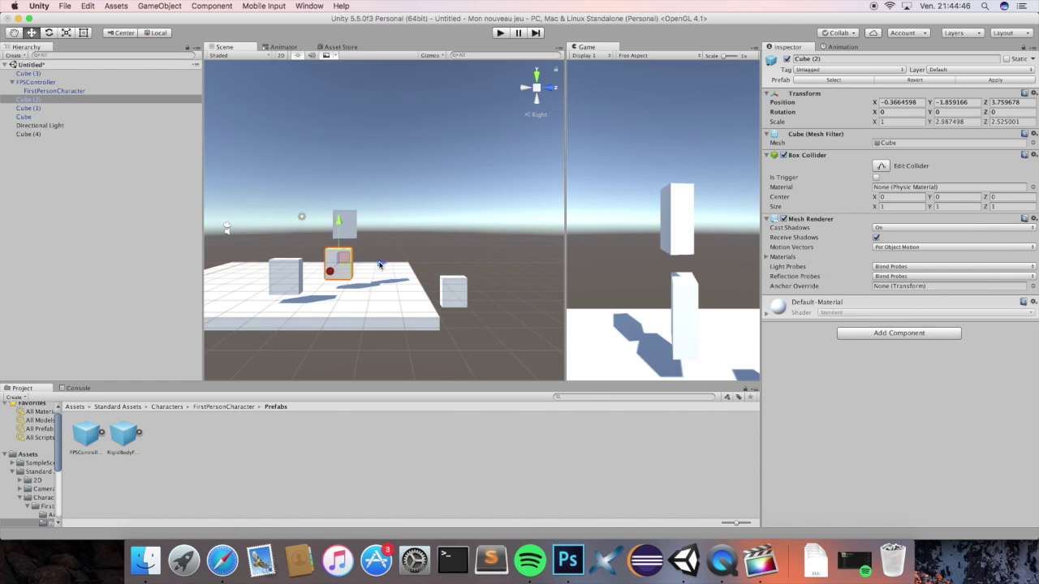
pyautogui.moveTo(378, 264); pyautogui.dragTo(527, 266)
pyautogui.moveTo(487, 231); pyautogui.dragTo(487, 254)
pyautogui.click(289, 273)
pyautogui.moveTo(326, 275); pyautogui.dragTo(526, 276)
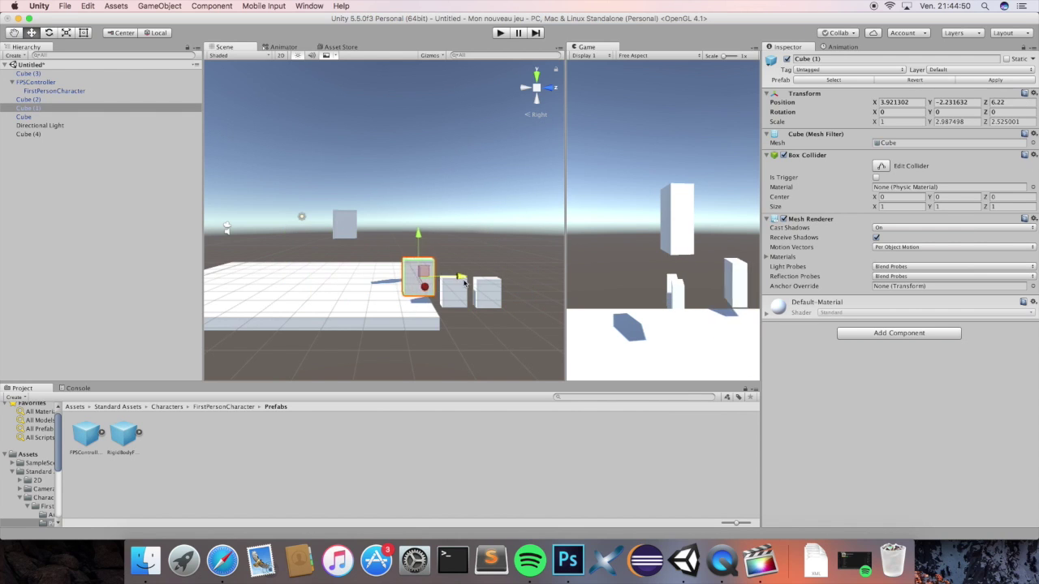
pyautogui.moveTo(494, 239); pyautogui.dragTo(494, 271)
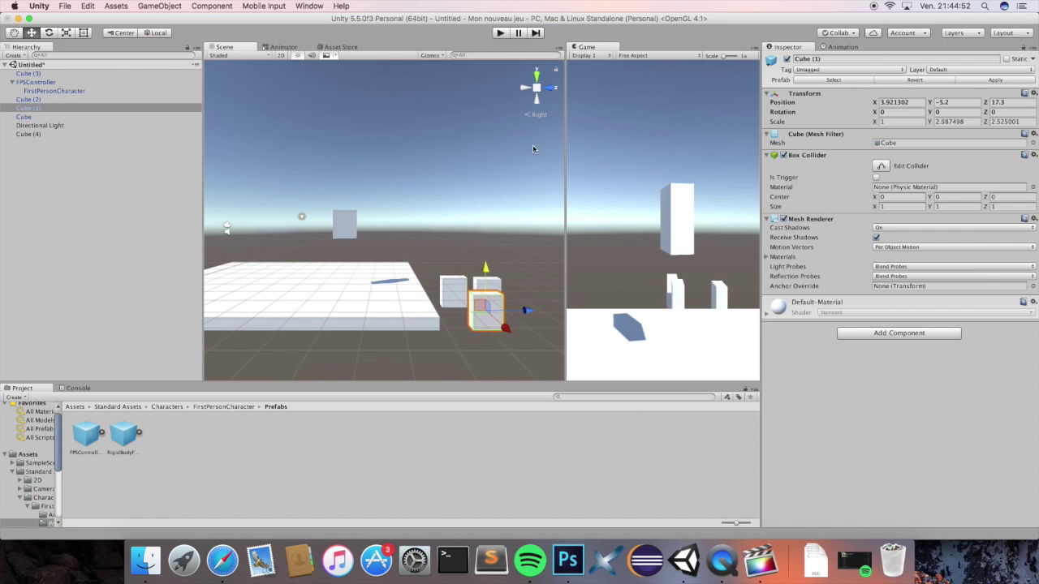
# Widen Cube and Cube (2) together along X, then widen Cube (1) to X scale 3.5625
pyautogui.click(552, 88)
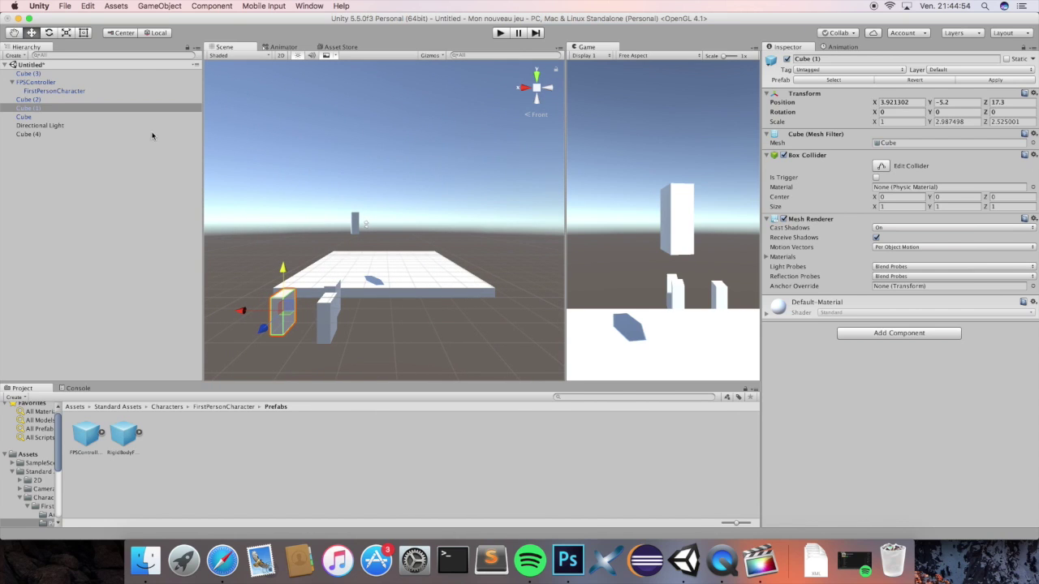
pyautogui.click(66, 33)
pyautogui.click(335, 294)
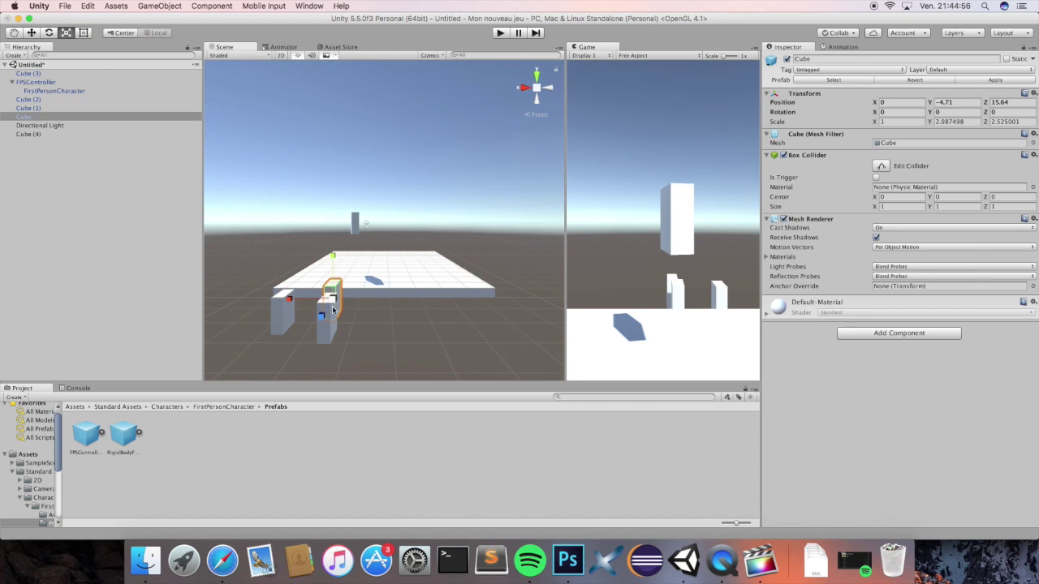
pyautogui.keyDown('shift'); pyautogui.click(330, 333); pyautogui.keyUp('shift')
pyautogui.moveTo(286, 310); pyautogui.dragTo(285, 305)
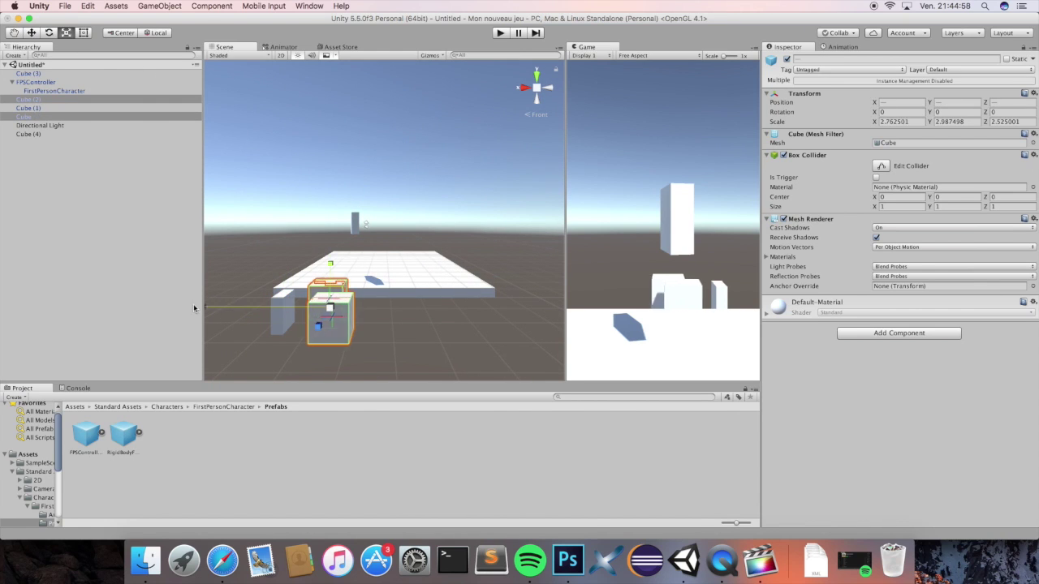
pyautogui.click(345, 272)
pyautogui.click(280, 313)
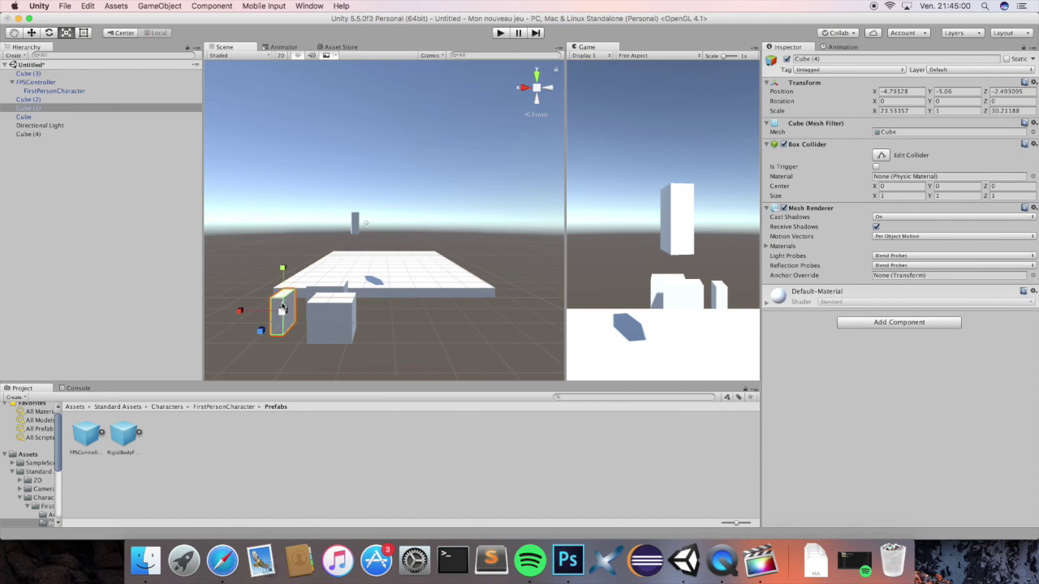
pyautogui.moveTo(244, 317); pyautogui.dragTo(176, 309)
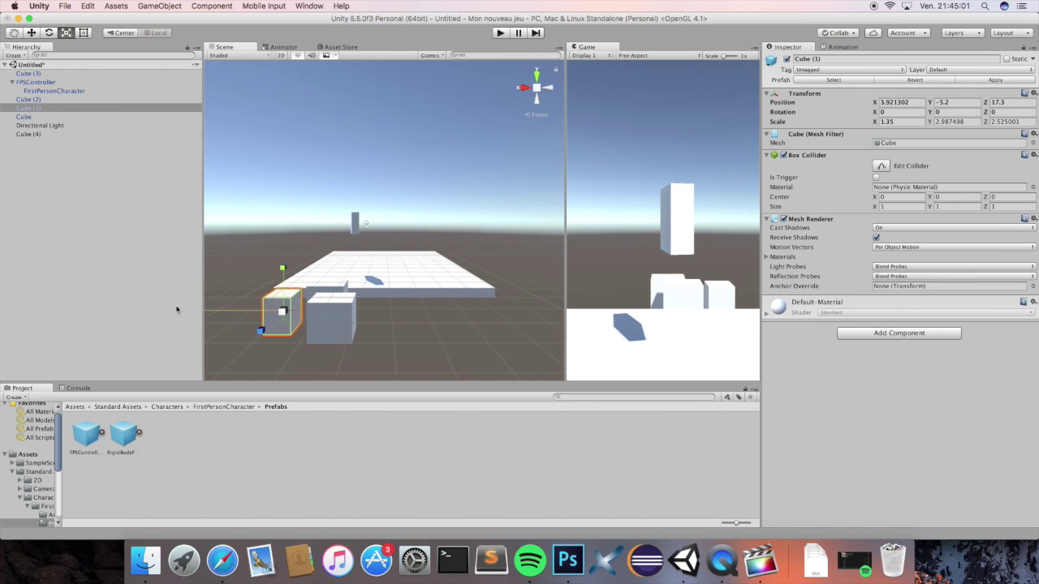
# Push Cube (1) further out along Z to 21.97
pyautogui.click(511, 94)
pyautogui.click(523, 87)
pyautogui.click(486, 302)
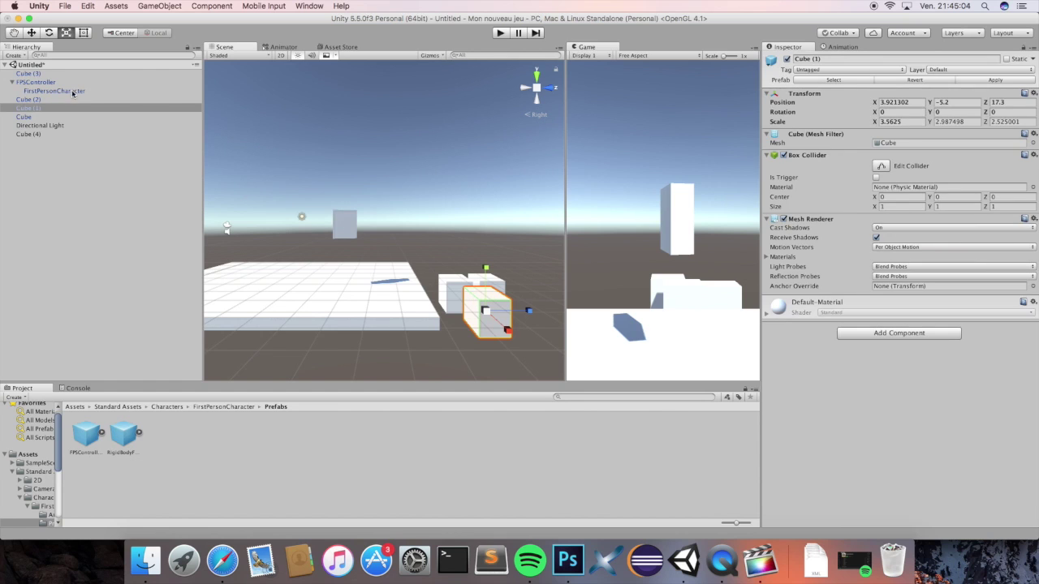
pyautogui.click(32, 33)
pyautogui.moveTo(510, 315); pyautogui.dragTo(539, 313)
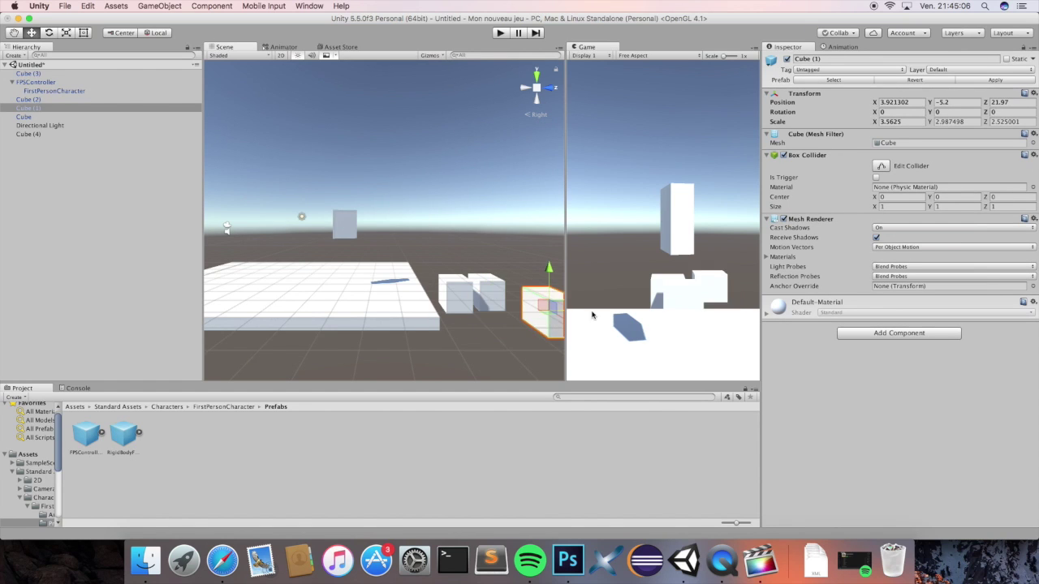
pyautogui.click(346, 223)
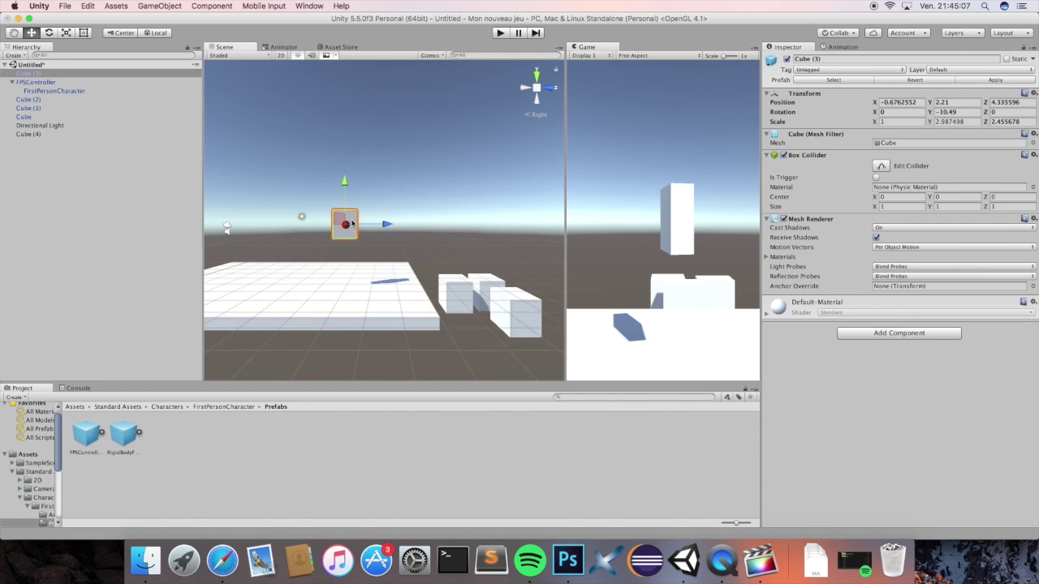
# Delete Cube (3) from the Hierarchy, zoom the Scene view out, and enter Play mode
pyautogui.rightClick(38, 75)
pyautogui.click(67, 127)
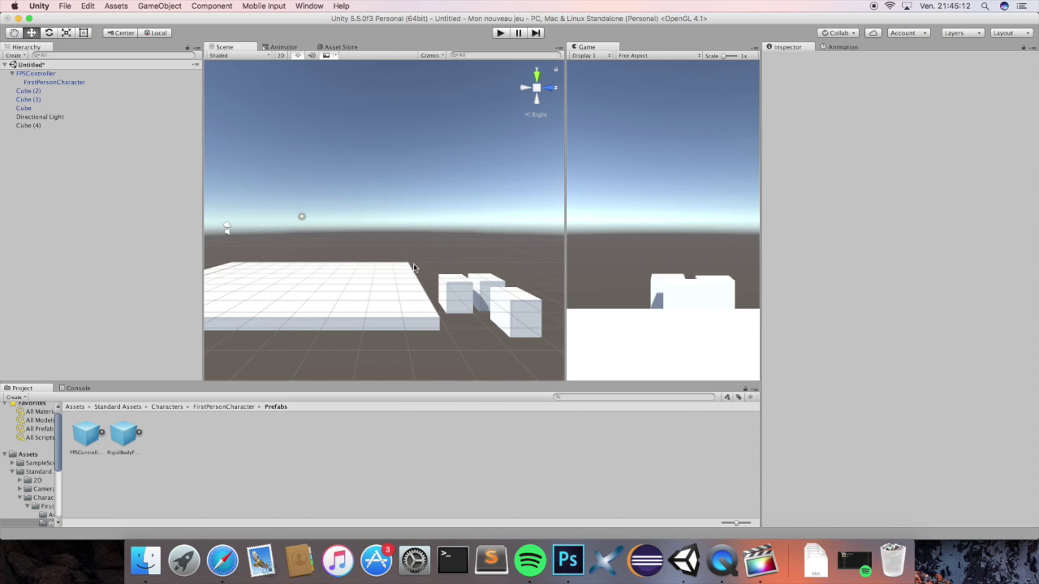
pyautogui.scroll(-2, 413, 268)
pyautogui.scroll(-1, 413, 268)
pyautogui.click(500, 33)
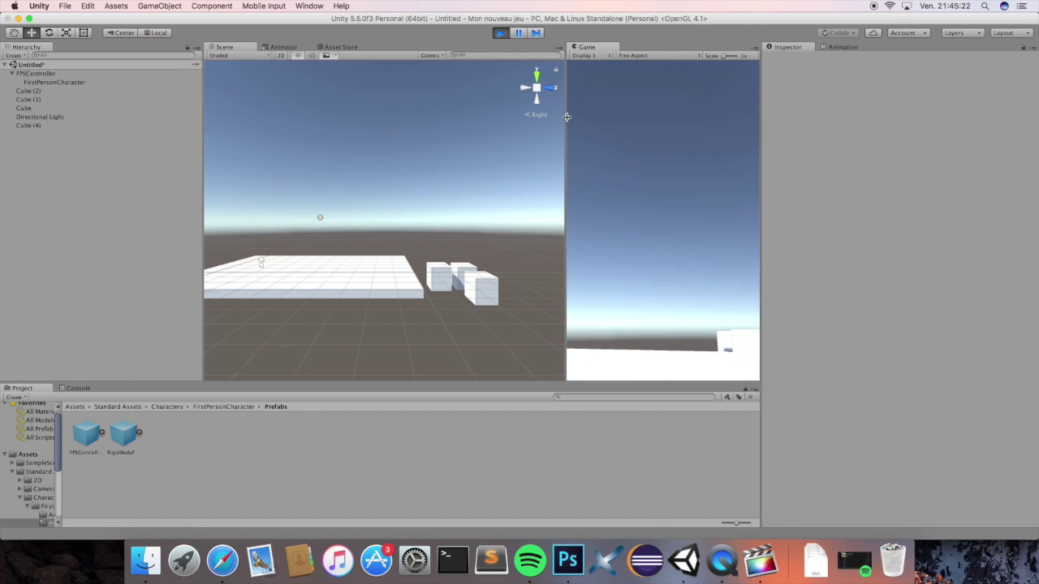
# Play-test in an enlarged Game view, then stop and restore the wider Scene view
pyautogui.moveTo(567, 118); pyautogui.dragTo(244, 163)
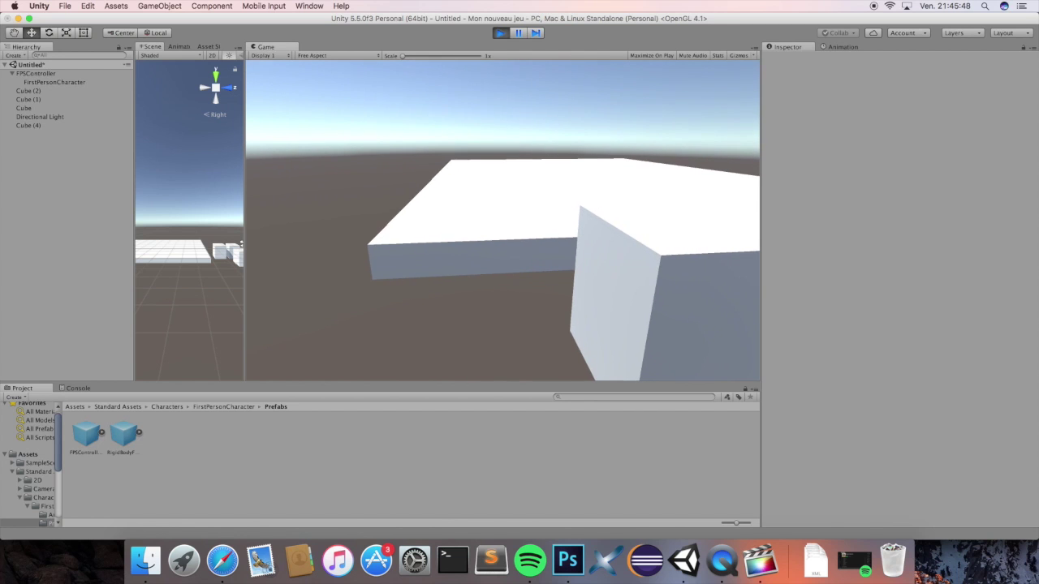
pyautogui.click(500, 33)
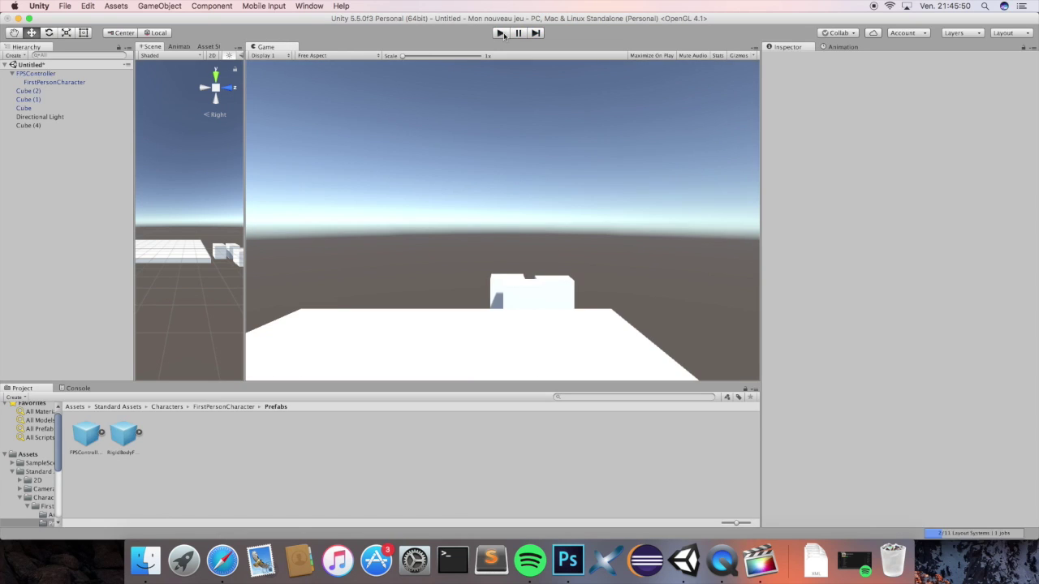
pyautogui.moveTo(244, 121); pyautogui.dragTo(707, 157)
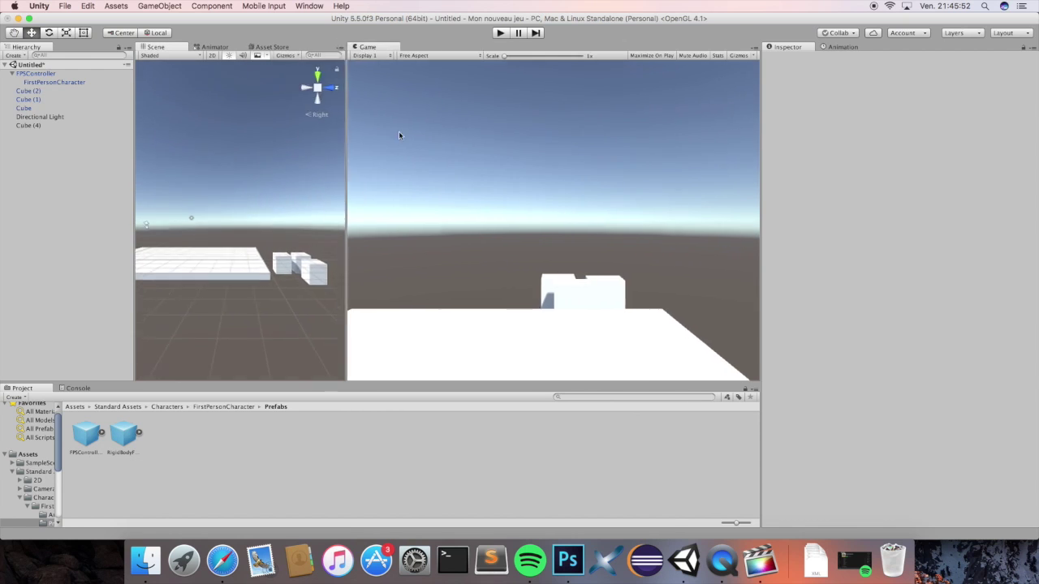
# Select the FirstPersonCharacter camera and shift its background colour to a darker blue
pyautogui.click(42, 84)
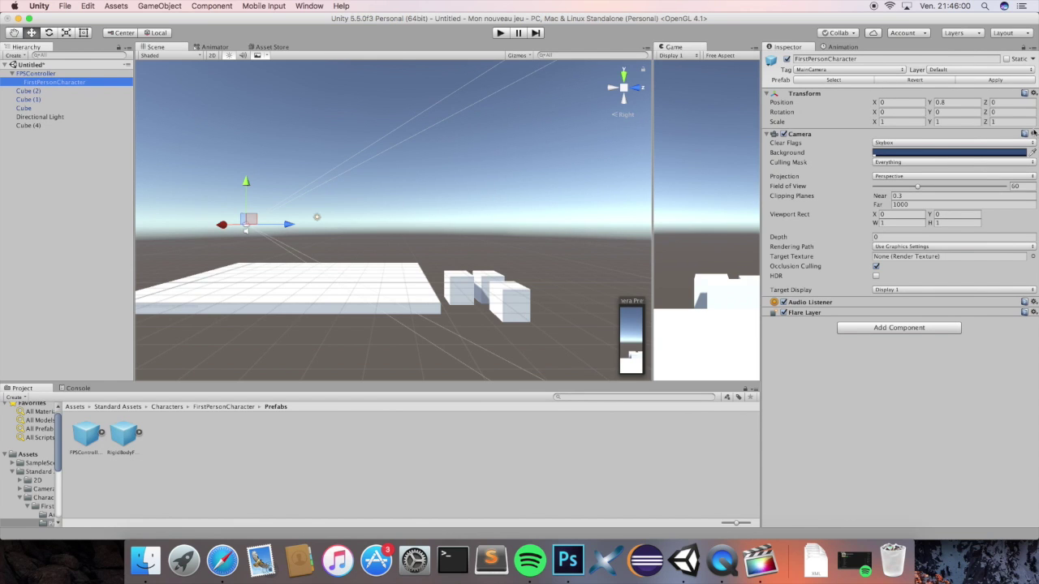
pyautogui.click(917, 154)
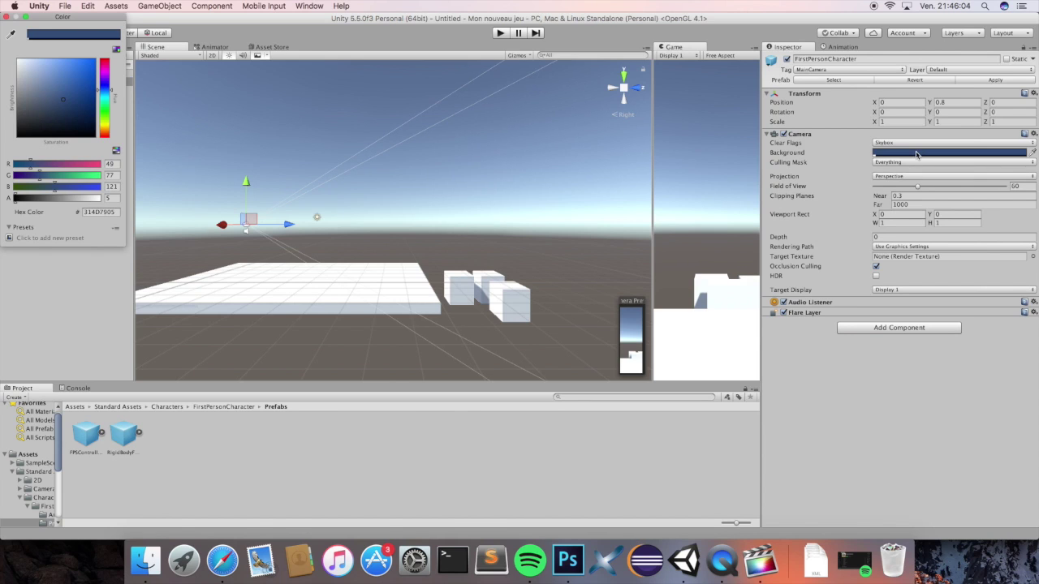
pyautogui.moveTo(78, 113); pyautogui.dragTo(91, 83)
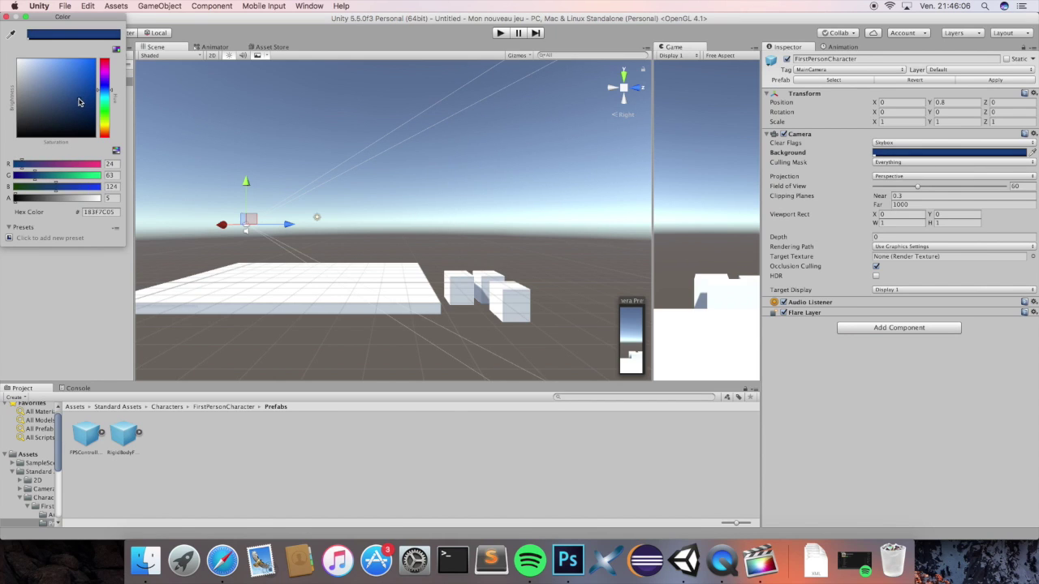
pyautogui.click(6, 16)
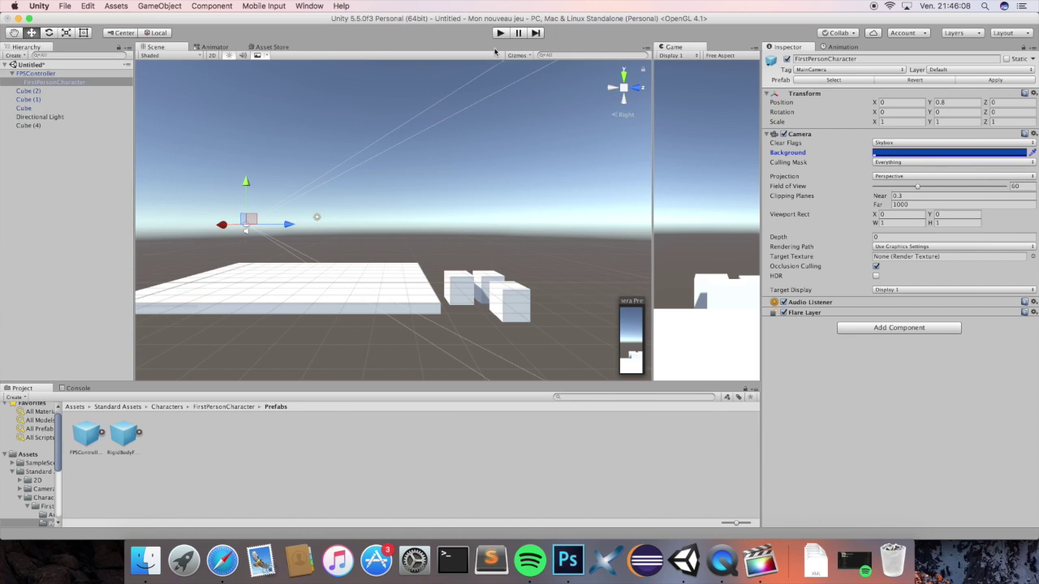
# Set the camera's Clear Flags to Solid Color with a deep navy background, widening the Game preview
pyautogui.click(899, 143)
pyautogui.click(902, 153)
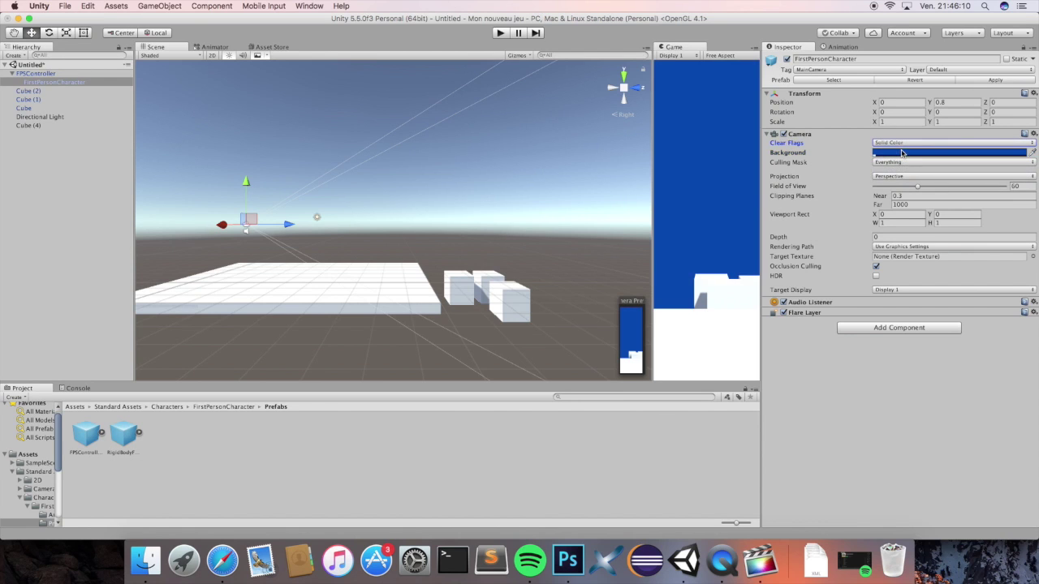
pyautogui.click(900, 153)
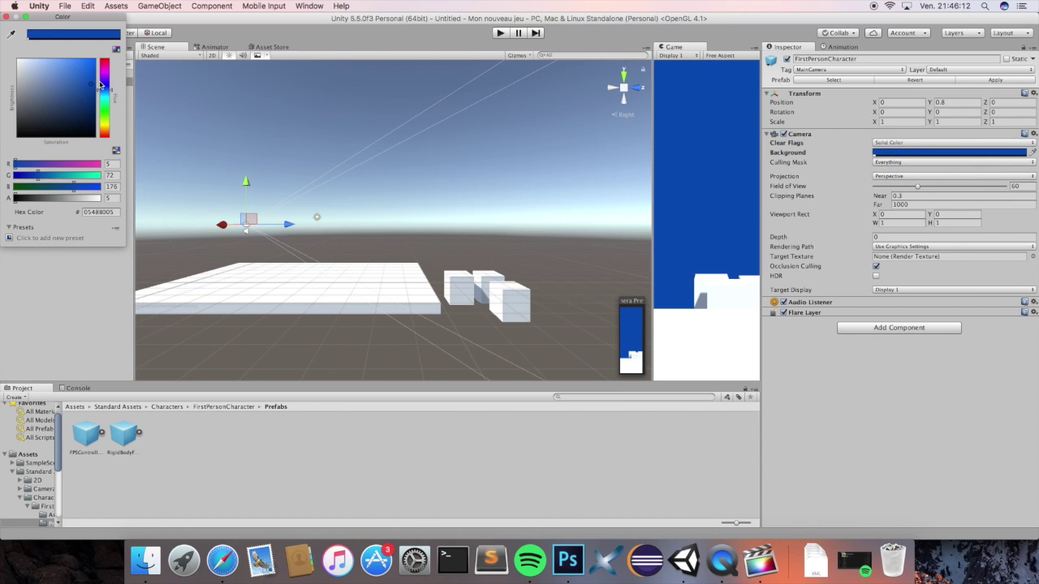
pyautogui.click(93, 102)
pyautogui.moveTo(93, 102)
pyautogui.mouseDown()
pyautogui.moveTo(95, 120)
pyautogui.moveTo(90, 113)
pyautogui.mouseUp()
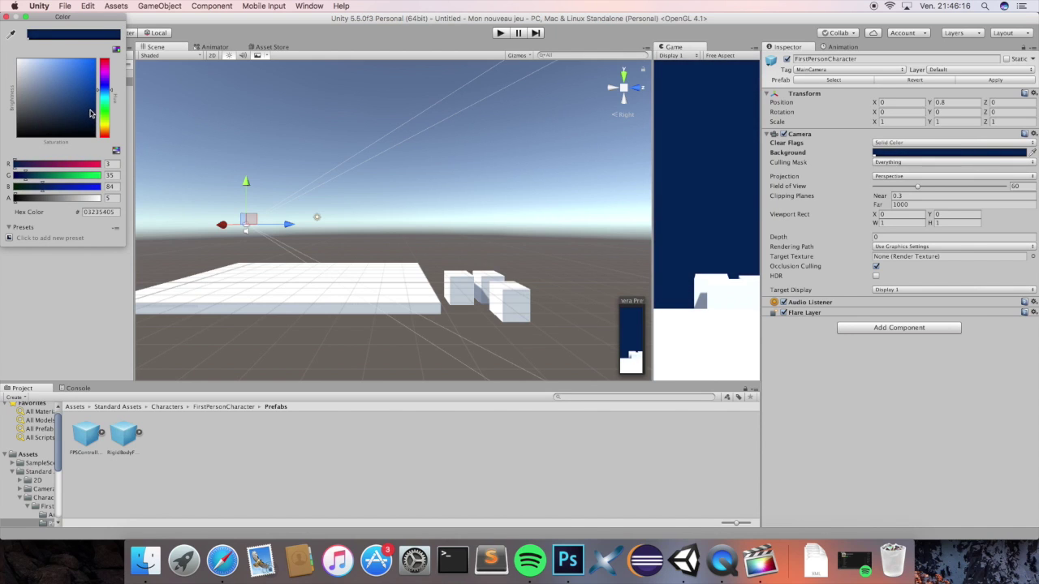
pyautogui.click(5, 16)
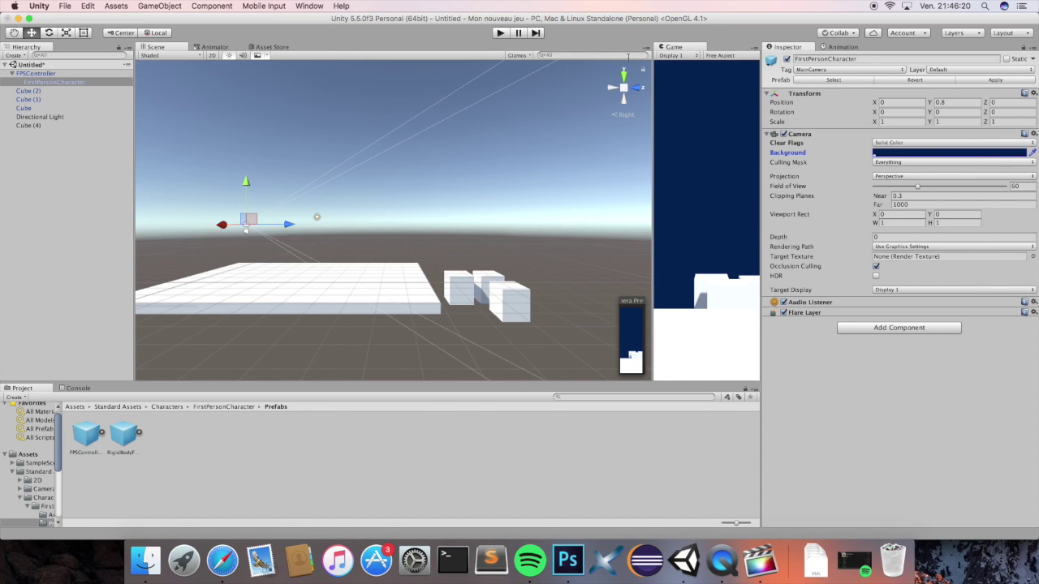
pyautogui.moveTo(652, 95); pyautogui.dragTo(439, 109)
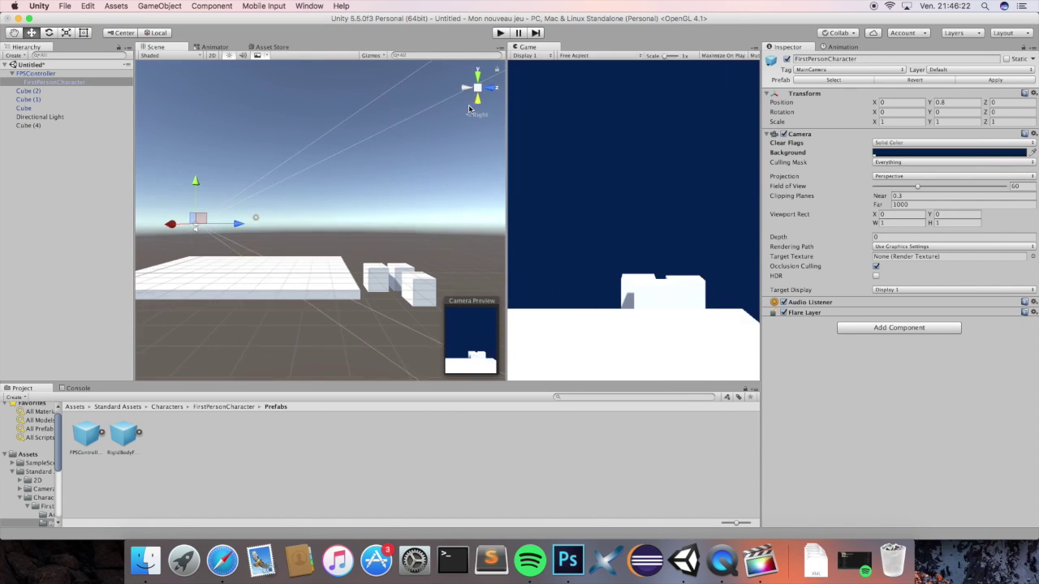
pyautogui.click(260, 285)
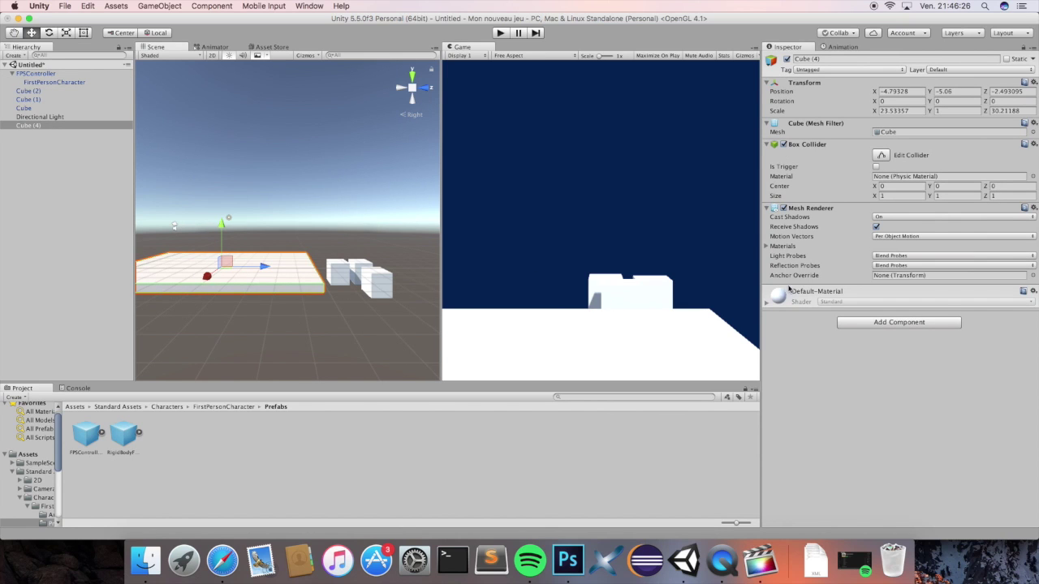
# Create a new material in the Prefabs folder named vert
pyautogui.click(14, 398)
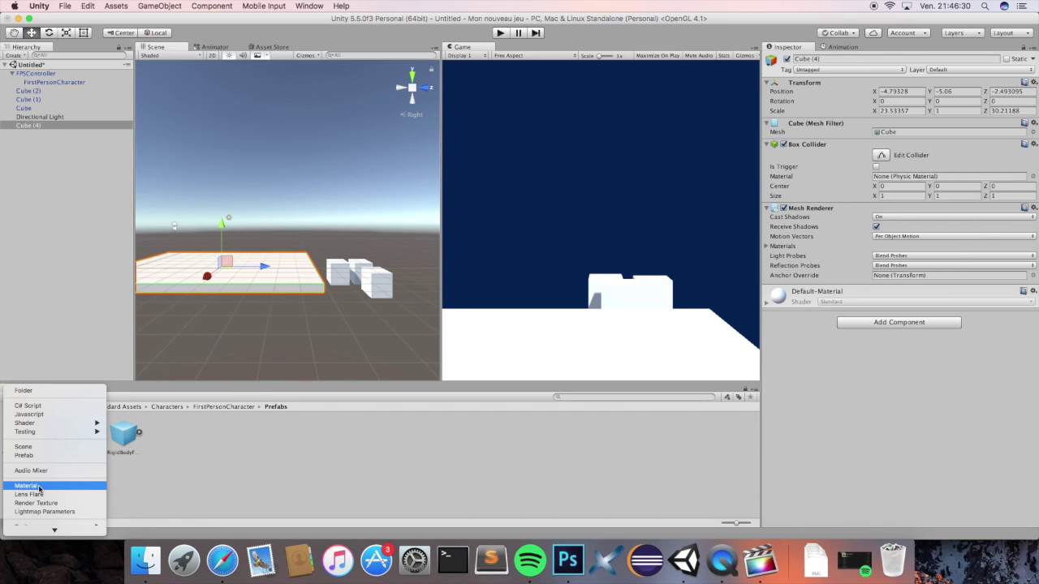
pyautogui.click(32, 486)
pyautogui.write('vert')
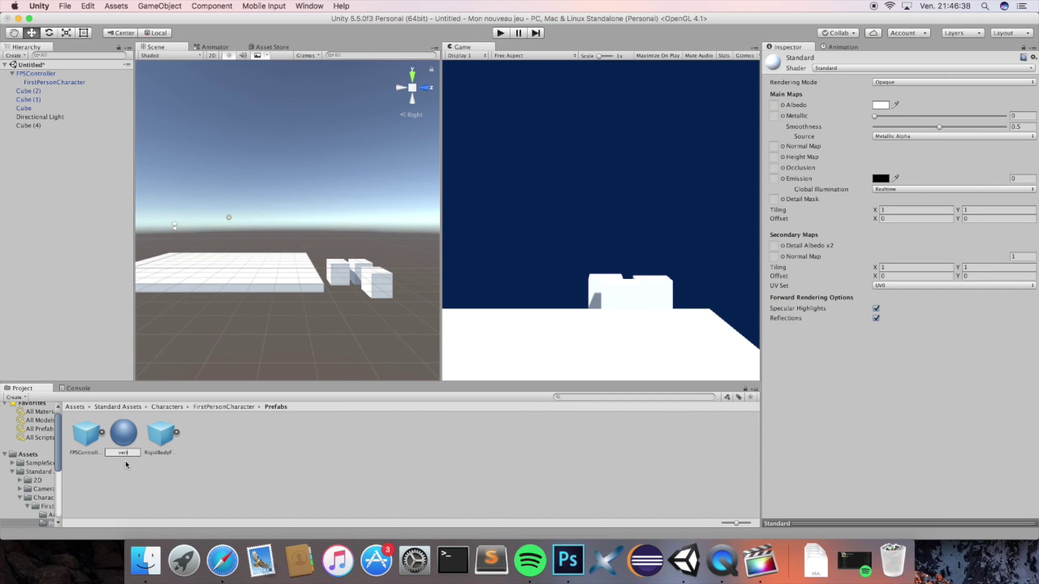
pyautogui.press('Return')
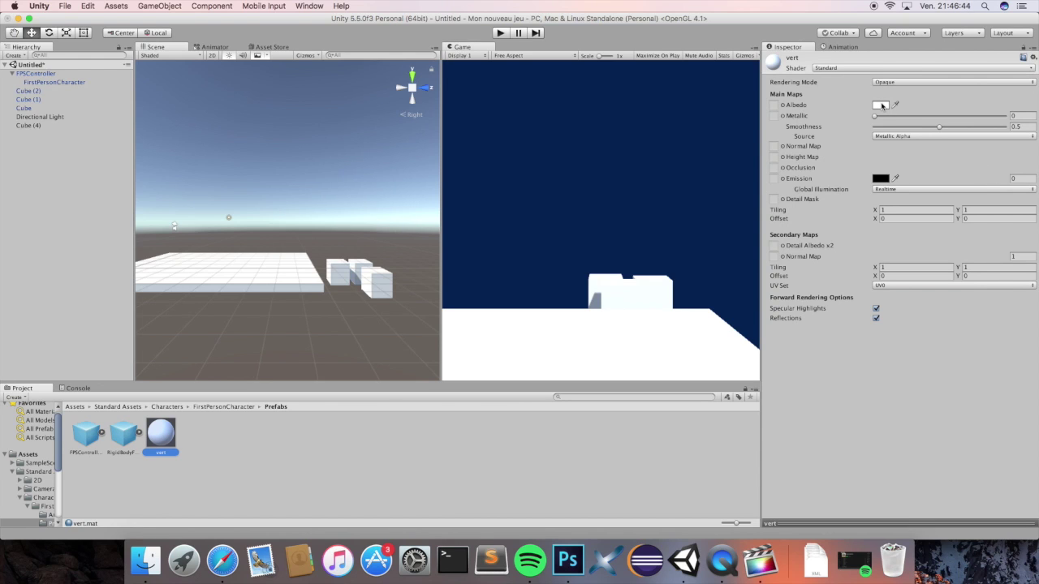
# Set the vert material's Albedo to bright green 00FF80
pyautogui.click(881, 106)
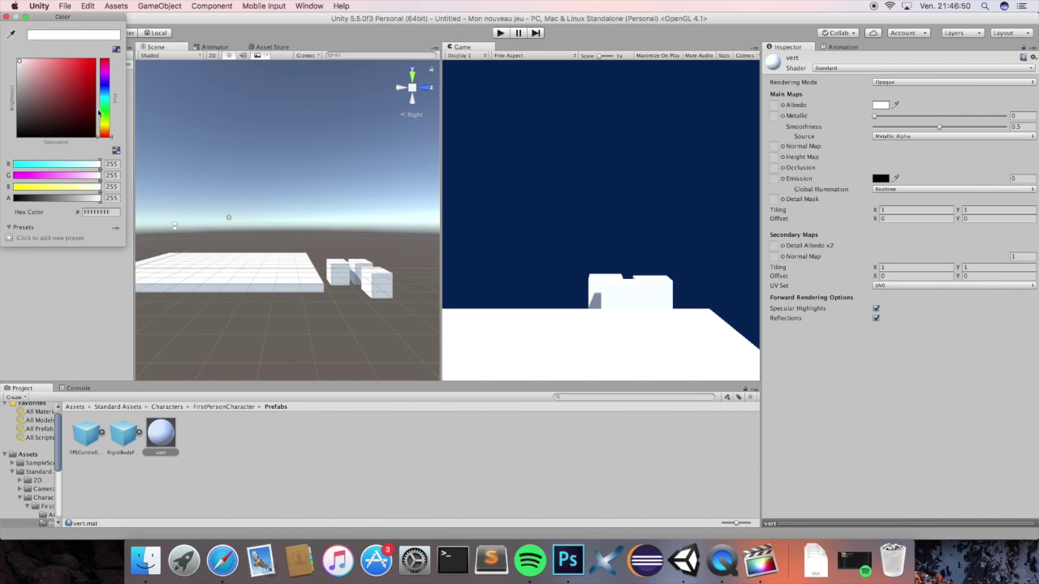
pyautogui.click(100, 112)
pyautogui.click(93, 61)
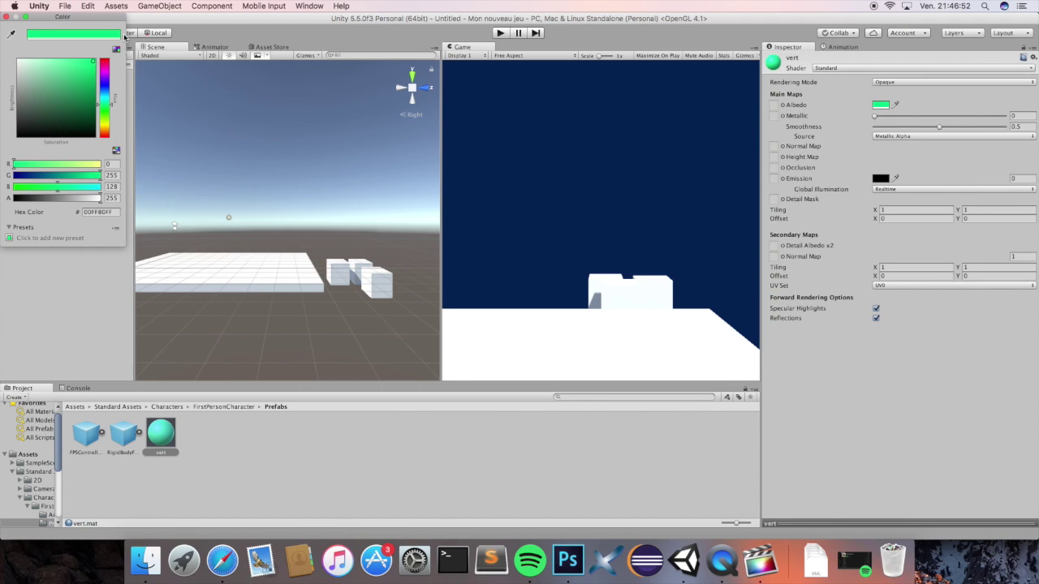
pyautogui.click(6, 16)
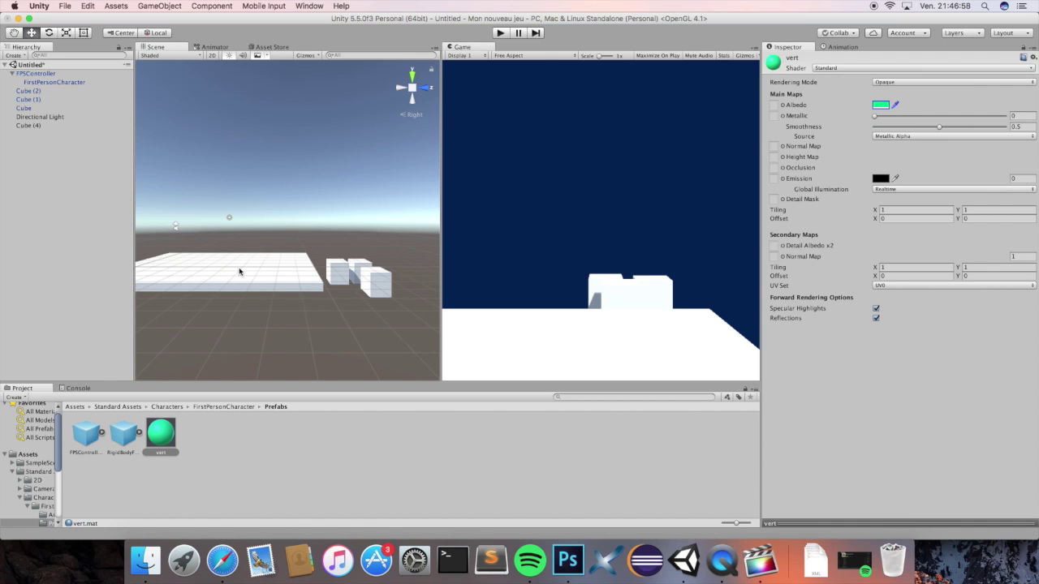
# Apply vert to the Cube (4) floor slab so the ground turns green
pyautogui.click(239, 271)
pyautogui.press('f')
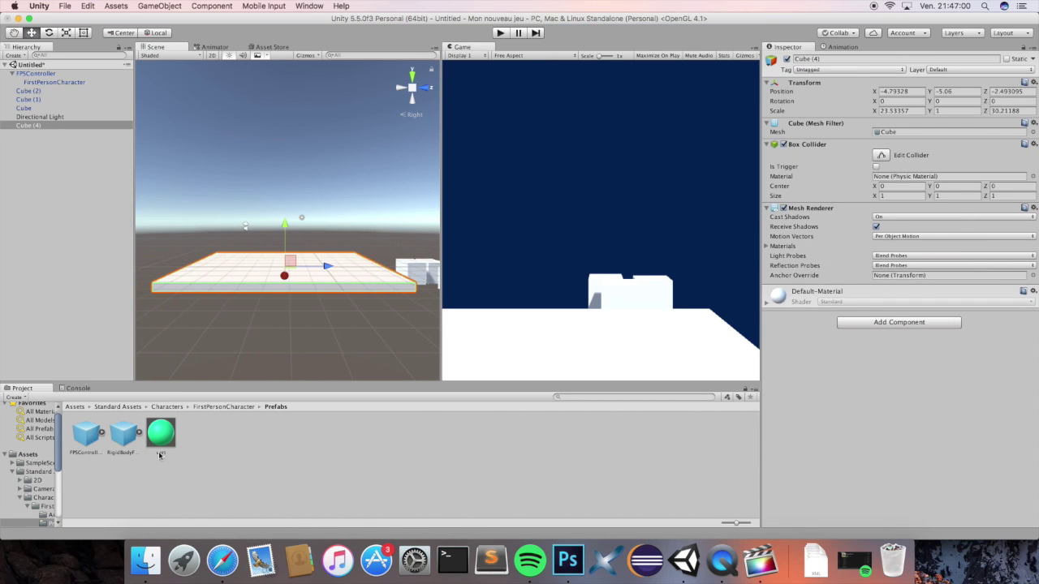
pyautogui.moveTo(160, 455); pyautogui.dragTo(265, 281)
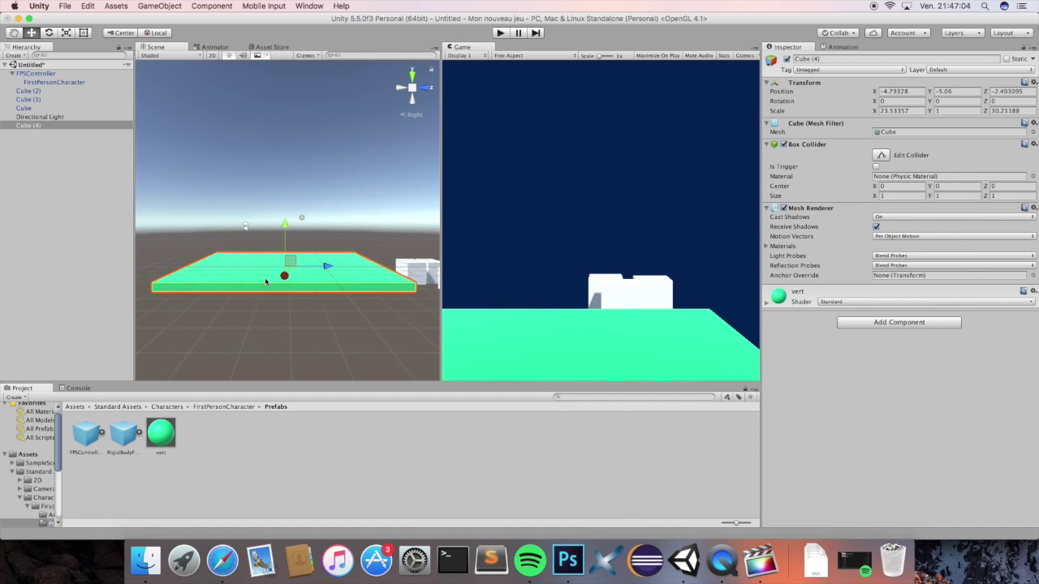
pyautogui.click(87, 434)
pyautogui.click(266, 281)
pyautogui.moveTo(262, 278); pyautogui.dragTo(296, 280, button='right')
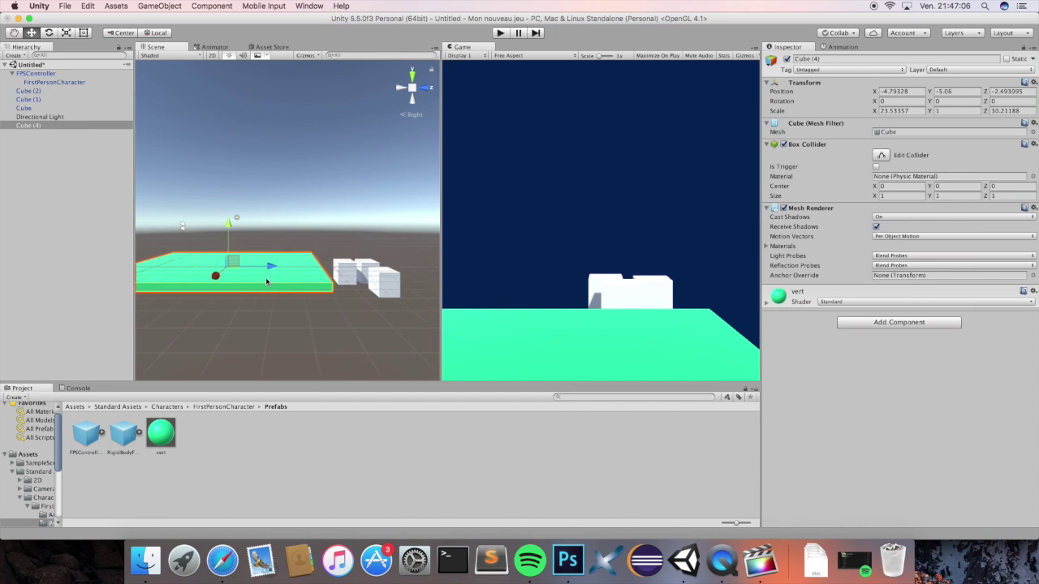
pyautogui.click(276, 442)
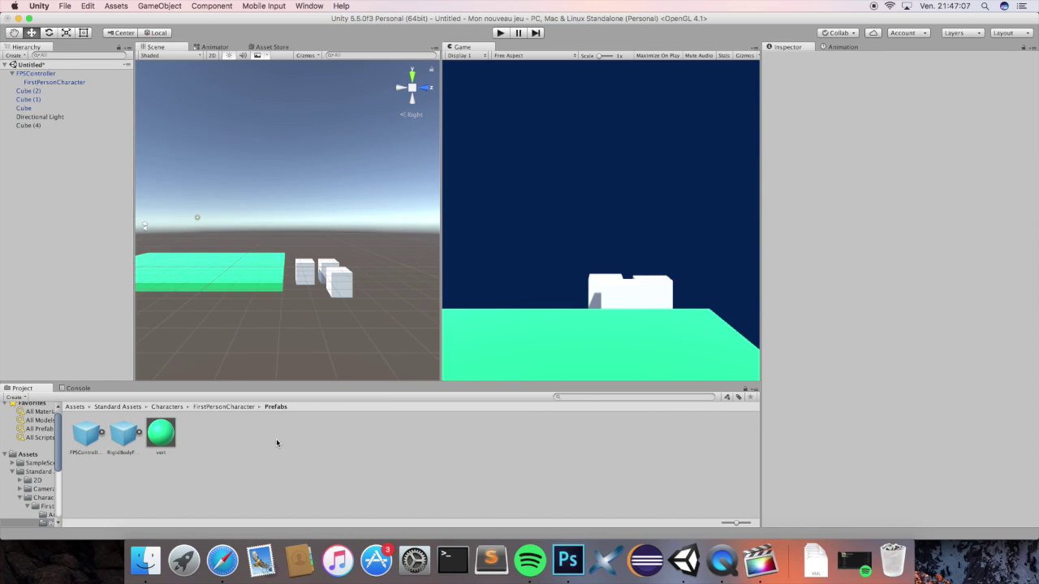
pyautogui.click(17, 398)
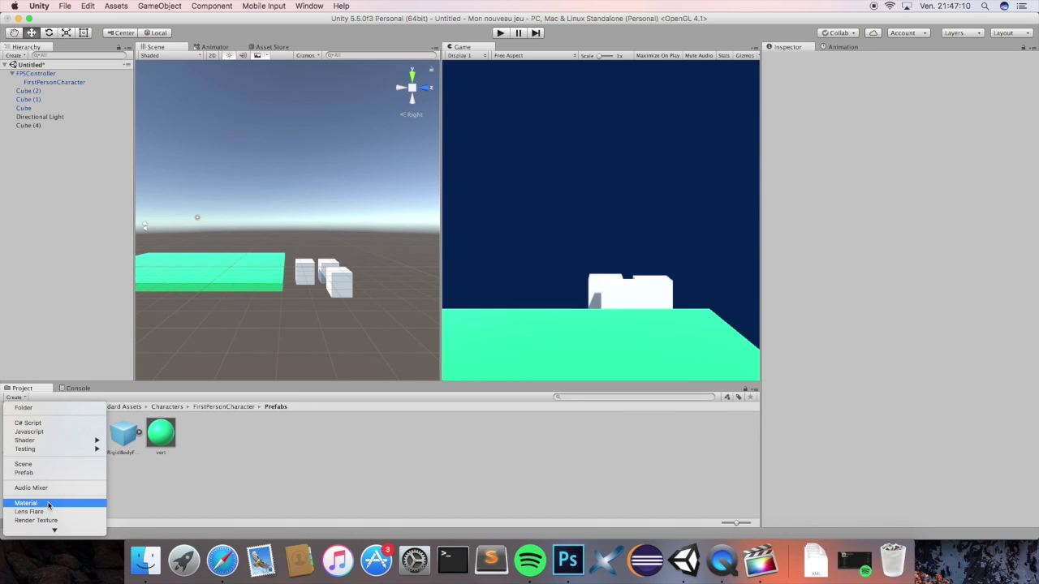
# Create a new material with a pure red Albedo
pyautogui.click(48, 505)
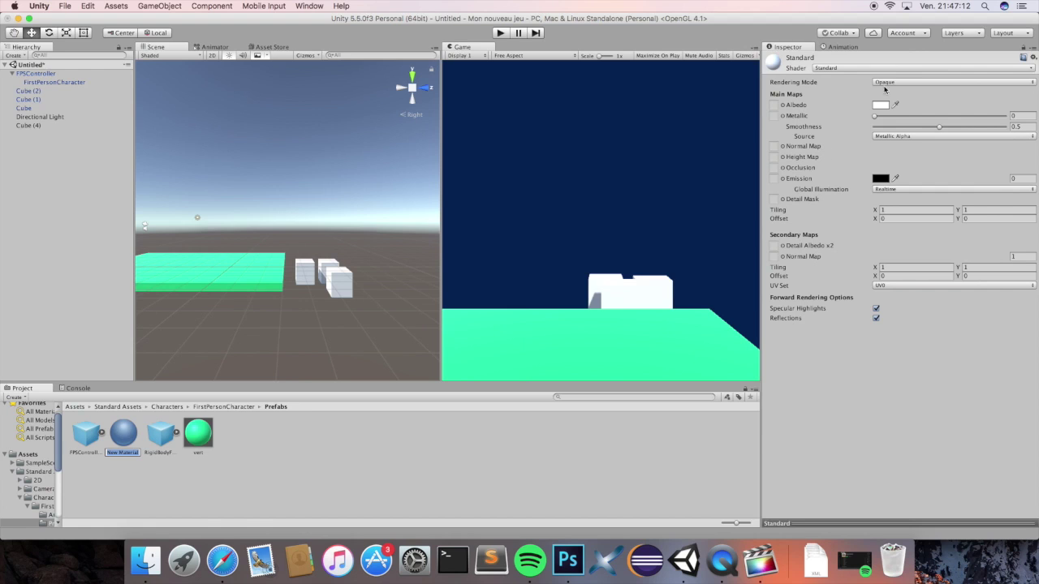
pyautogui.click(876, 106)
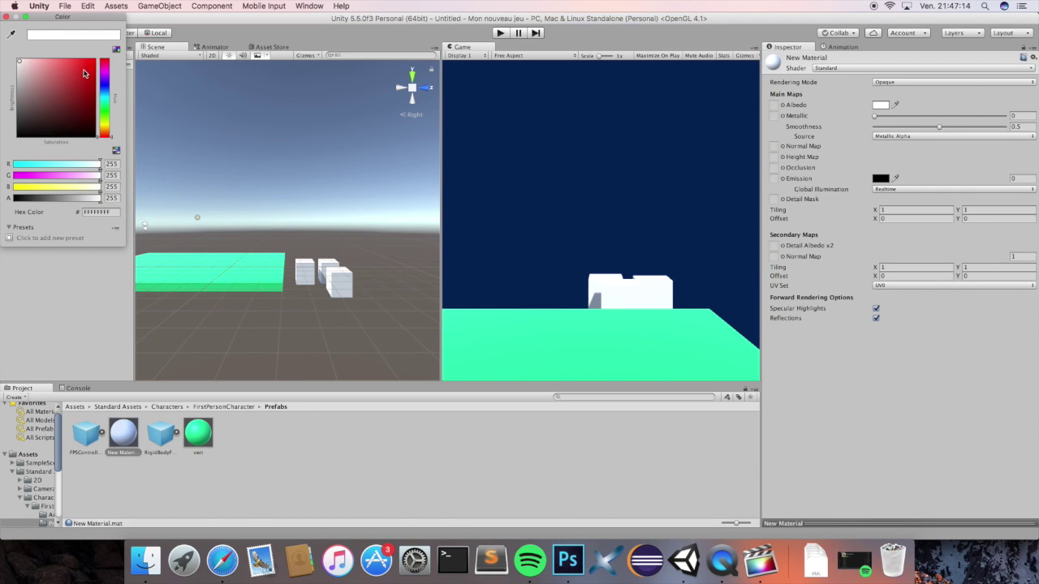
pyautogui.moveTo(78, 74); pyautogui.dragTo(141, 50)
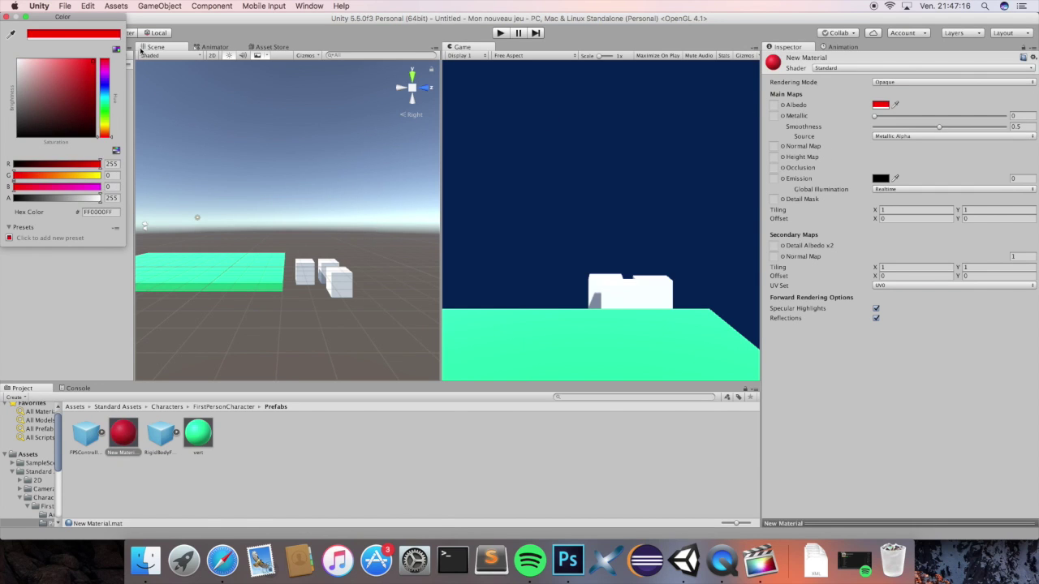
pyautogui.click(7, 16)
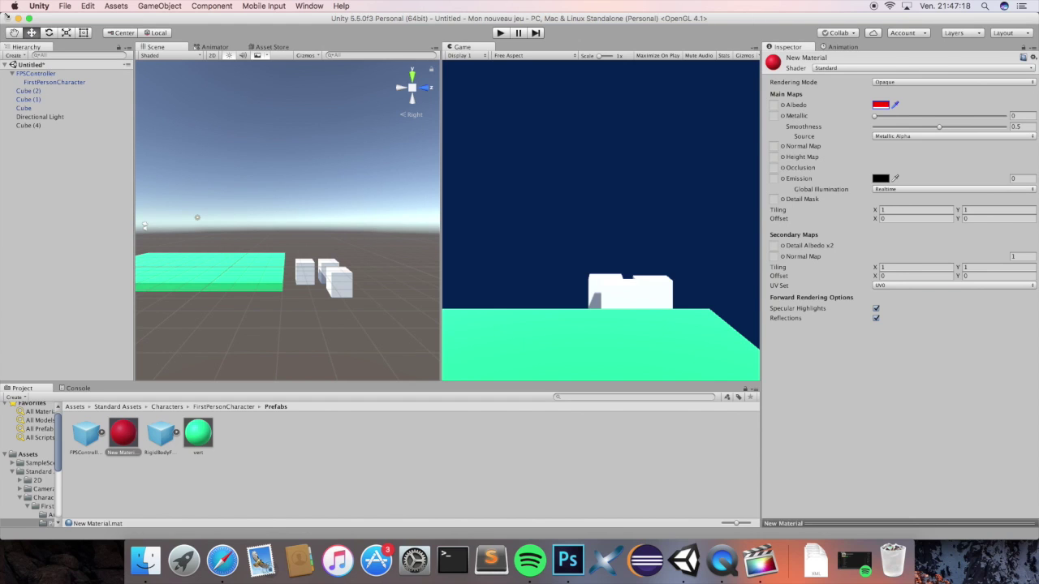
# Make two cubes red, make Cube (1) green with vert, and move it behind them
pyautogui.moveTo(127, 428); pyautogui.dragTo(291, 292)
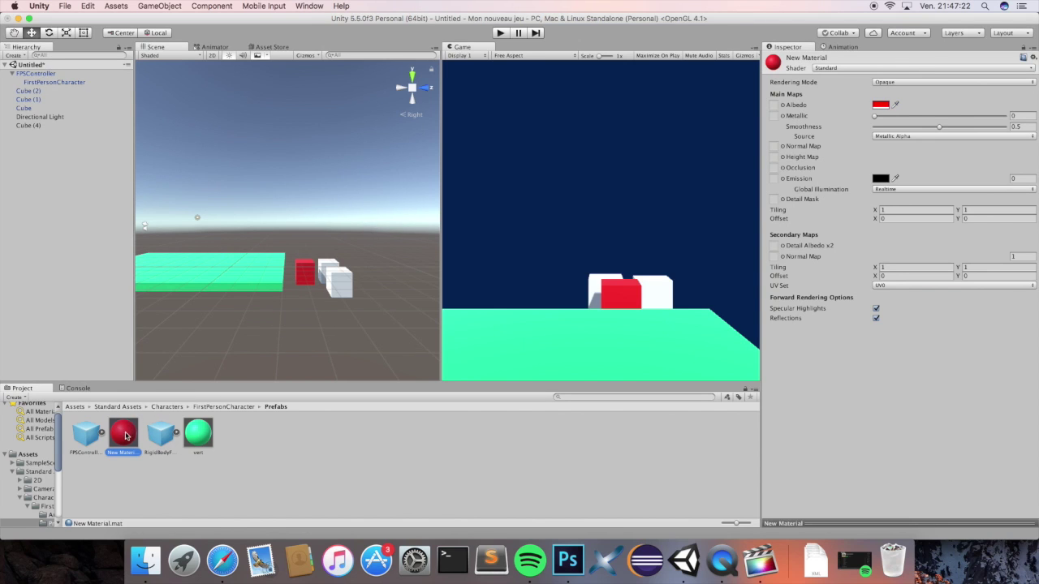
pyautogui.moveTo(124, 434)
pyautogui.mouseDown()
pyautogui.moveTo(333, 277)
pyautogui.moveTo(326, 267)
pyautogui.mouseUp()
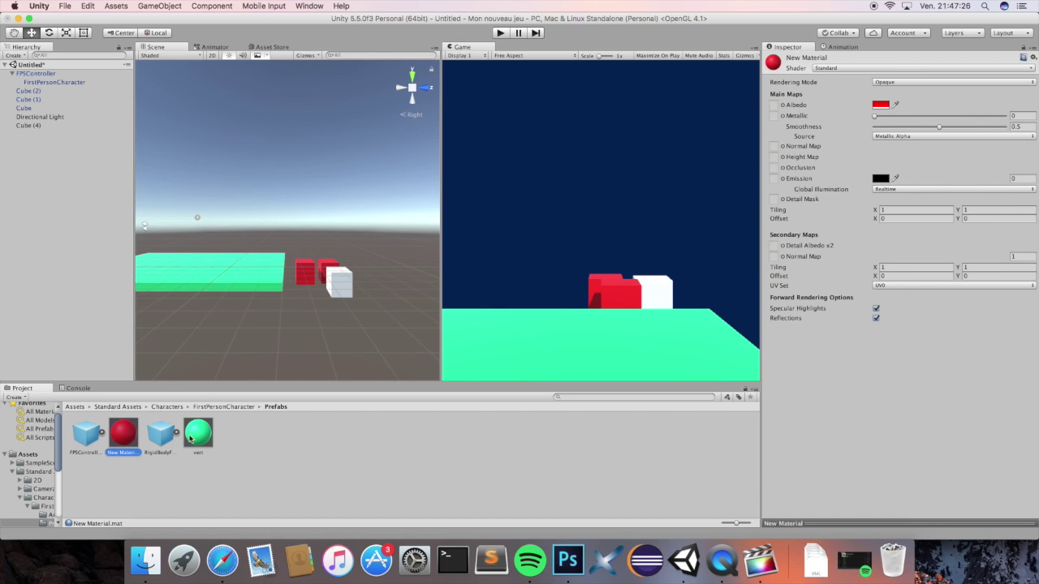
pyautogui.moveTo(198, 432); pyautogui.dragTo(342, 291)
pyautogui.scroll(3, 349, 296)
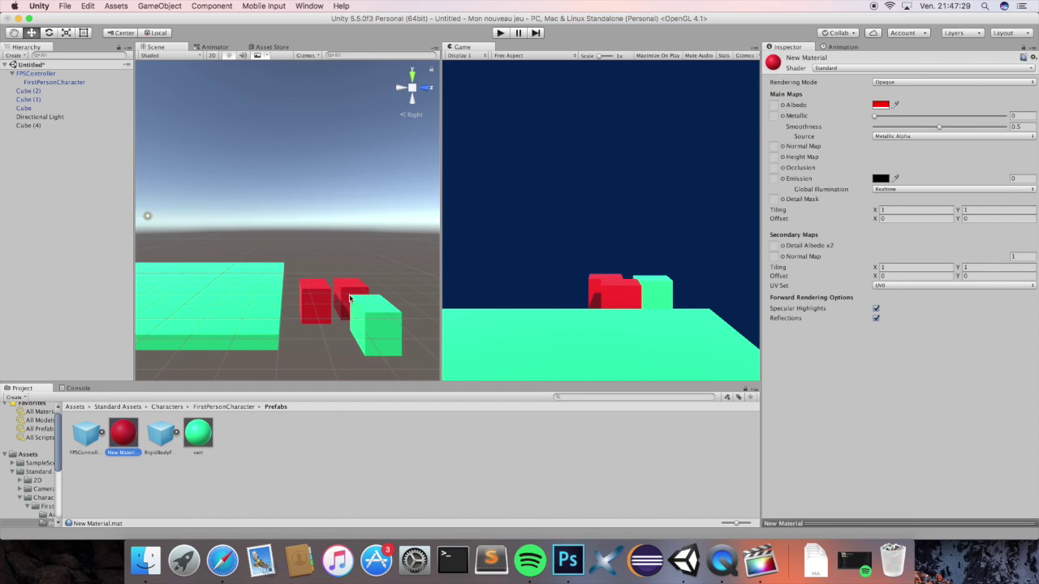
pyautogui.click(379, 329)
pyautogui.moveTo(395, 323); pyautogui.dragTo(418, 297)
pyautogui.scroll(-3, 375, 325)
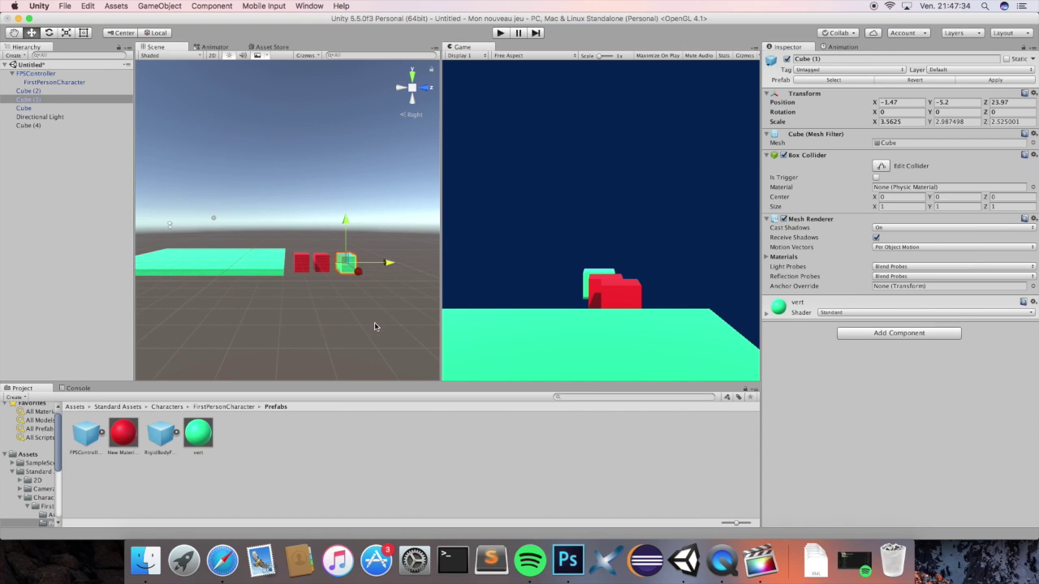
pyautogui.click(331, 441)
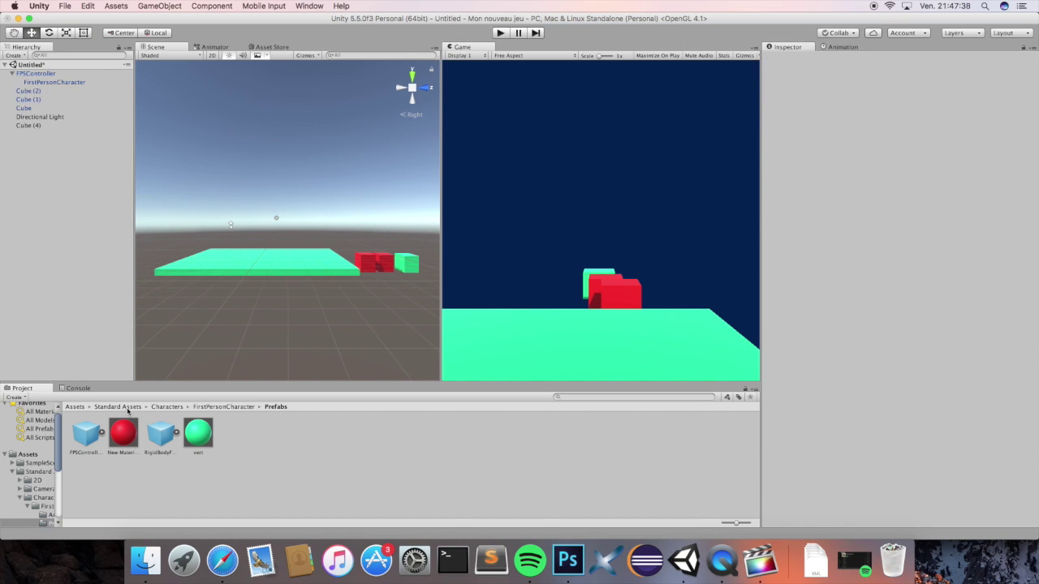
# Drag WaterProDaytime from Standard Assets/Environment/Water/Water/Prefabs into the Scene view
pyautogui.click(122, 406)
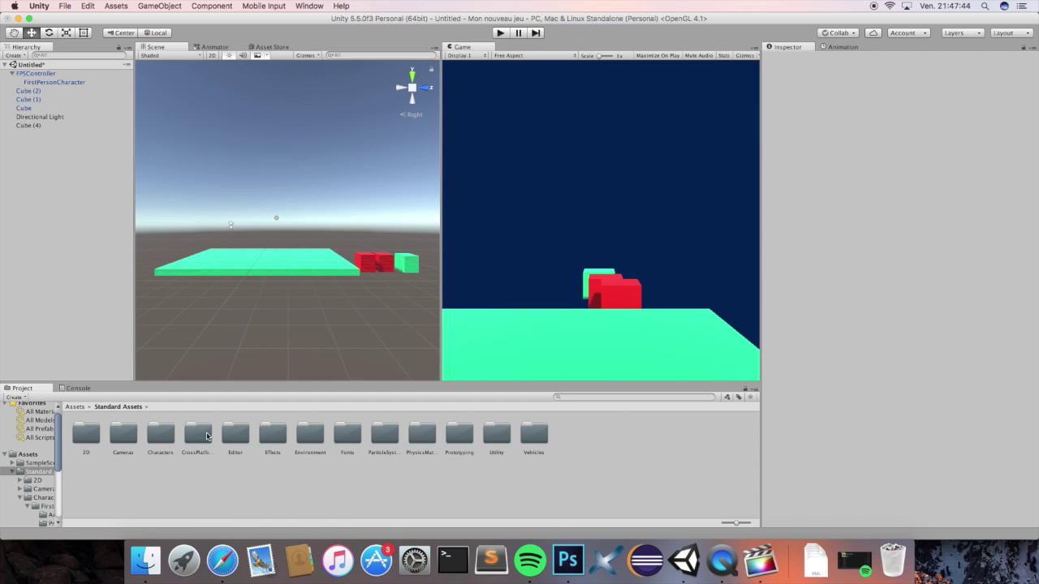
pyautogui.doubleClick(297, 441)
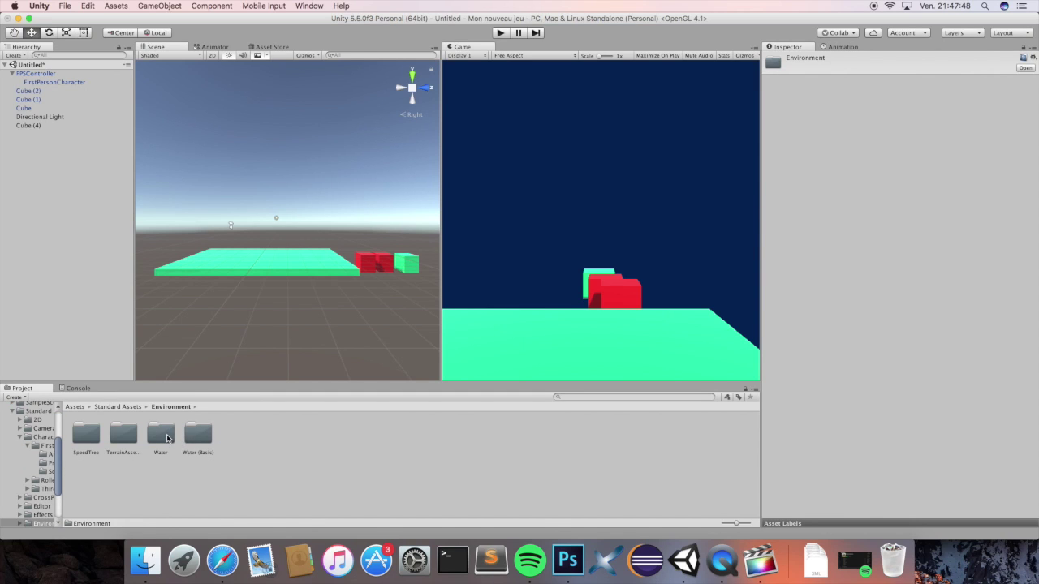
pyautogui.doubleClick(167, 438)
pyautogui.click(85, 439)
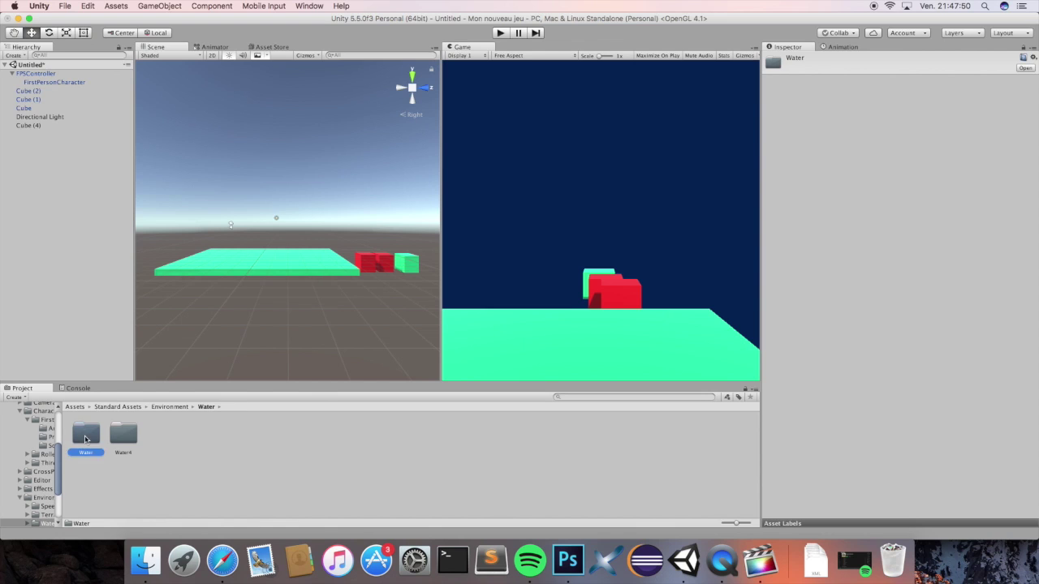
pyautogui.doubleClick(85, 440)
pyautogui.doubleClick(159, 439)
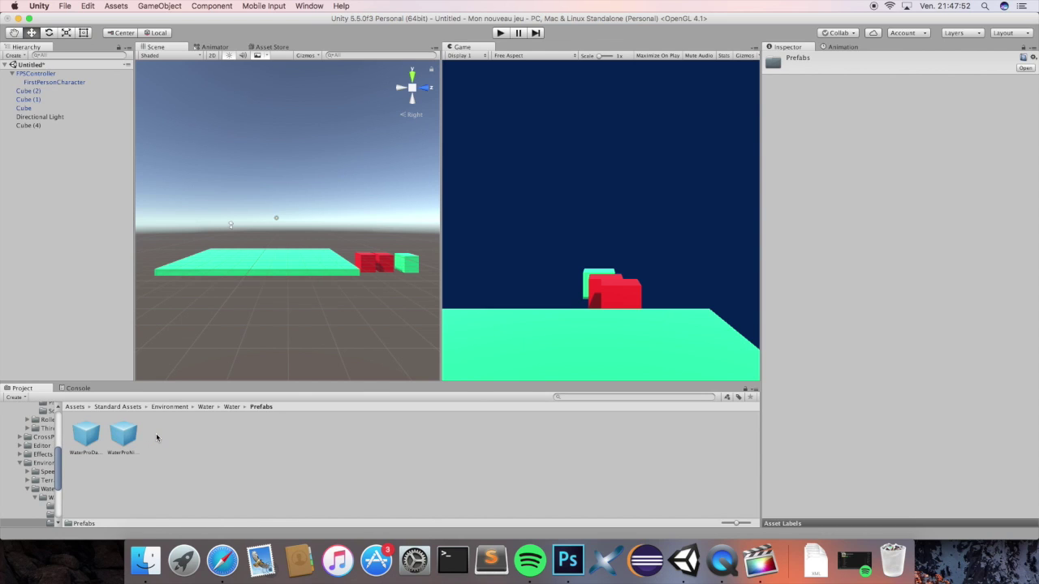
pyautogui.click(90, 437)
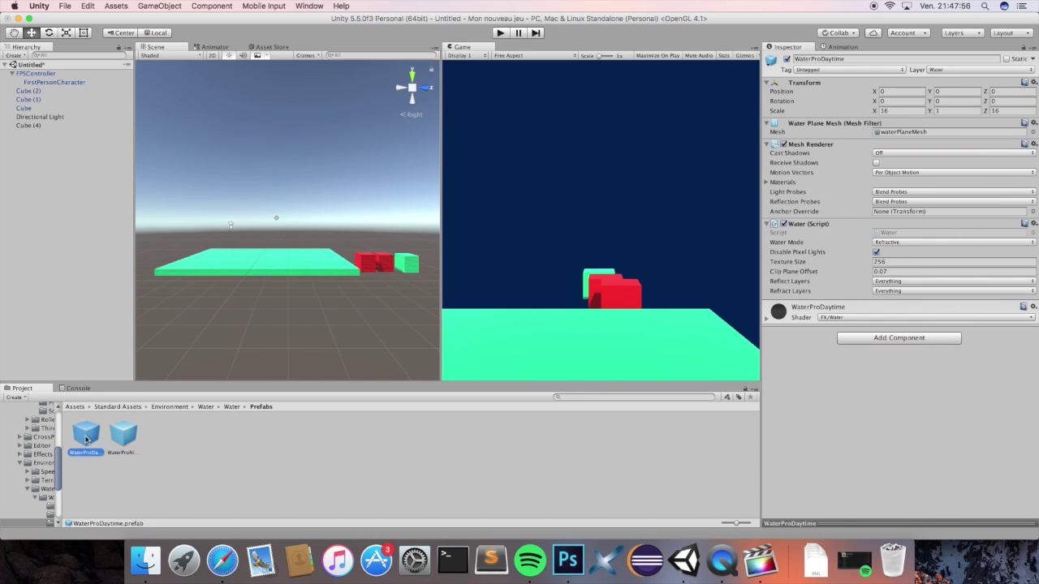
pyautogui.moveTo(85, 439); pyautogui.dragTo(200, 320)
# Place the water and sink it beneath the green ground to Y -7.1
pyautogui.moveTo(200, 320); pyautogui.dragTo(201, 318)
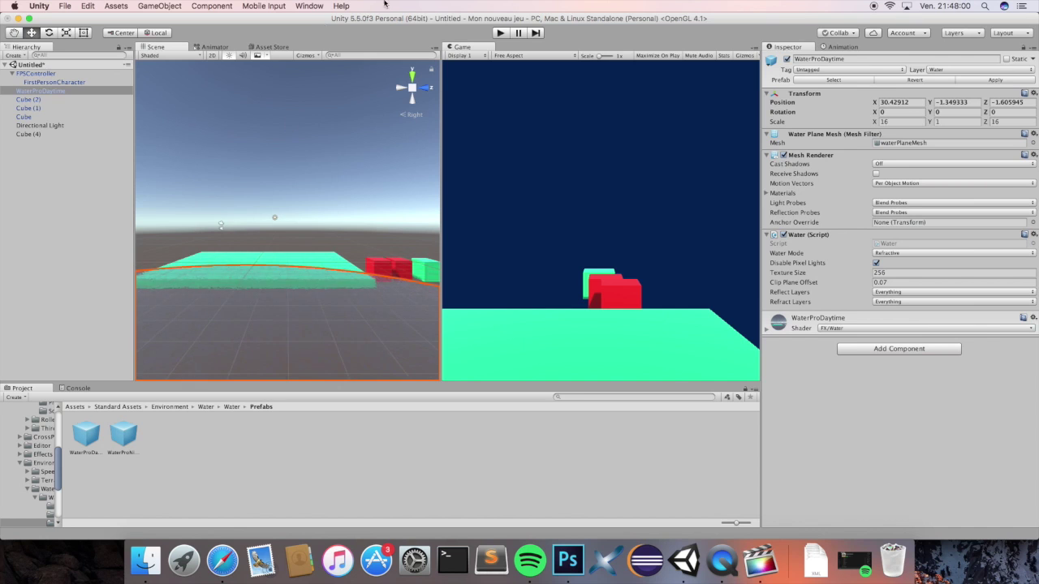
pyautogui.click(403, 92)
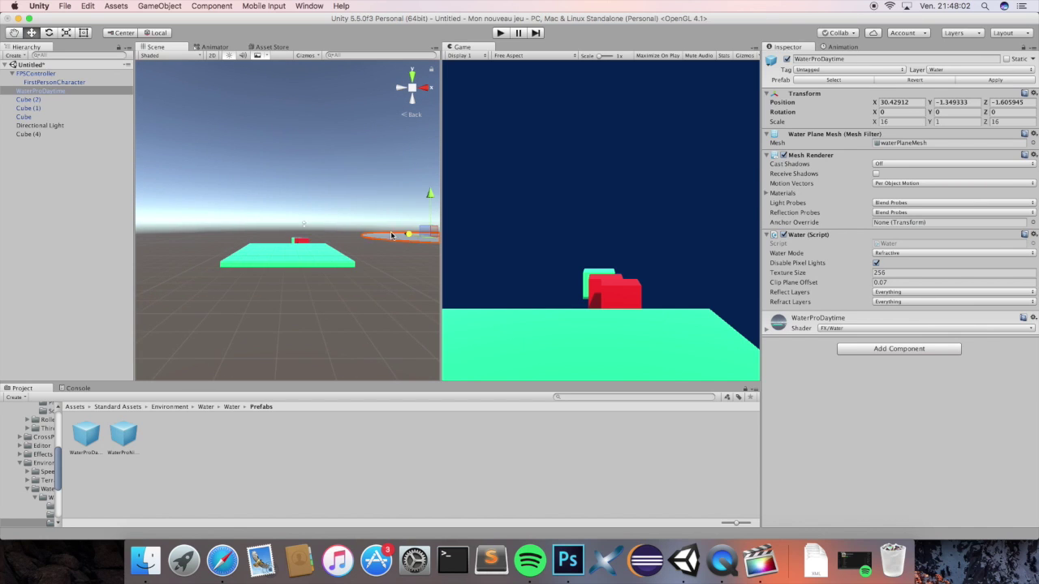
pyautogui.moveTo(391, 235); pyautogui.dragTo(332, 233)
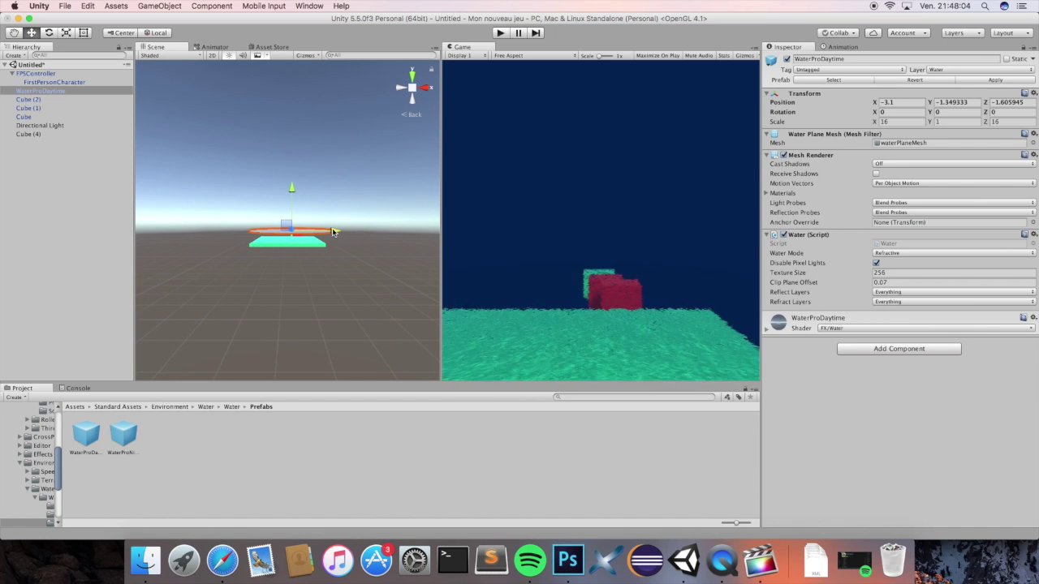
pyautogui.moveTo(291, 194)
pyautogui.mouseDown()
pyautogui.moveTo(292, 208)
pyautogui.moveTo(293, 197)
pyautogui.mouseUp()
pyautogui.click(417, 100)
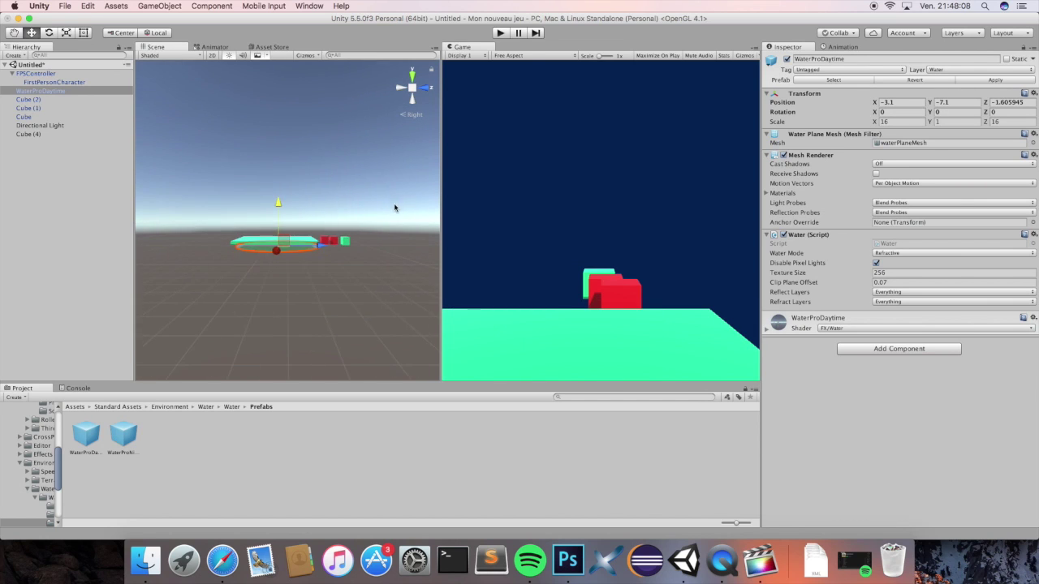
pyautogui.scroll(5, 398, 219)
# Scale the water plane to about 85 × 1 × 126
pyautogui.click(68, 34)
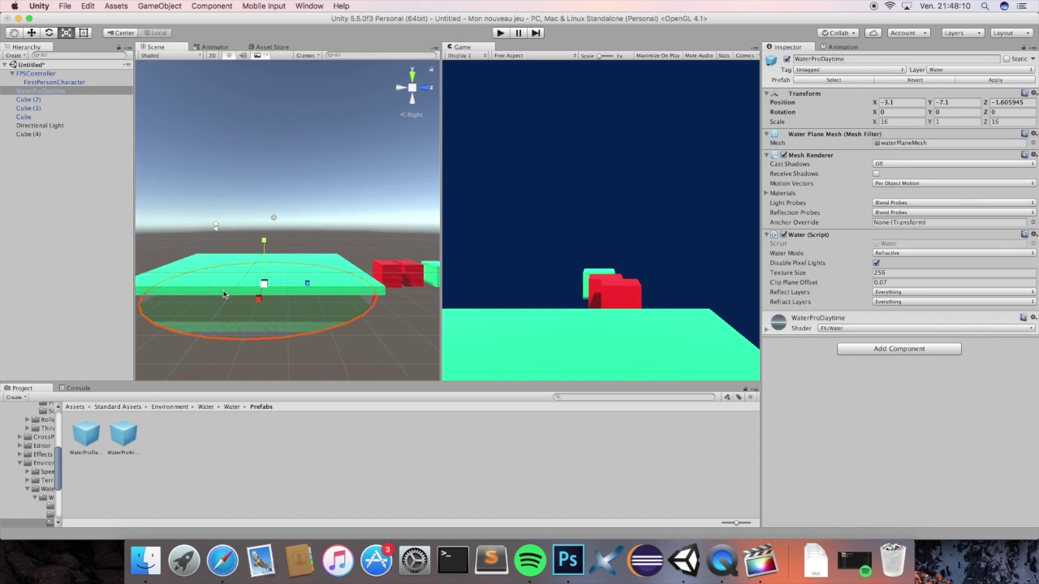
pyautogui.moveTo(309, 284); pyautogui.dragTo(487, 279)
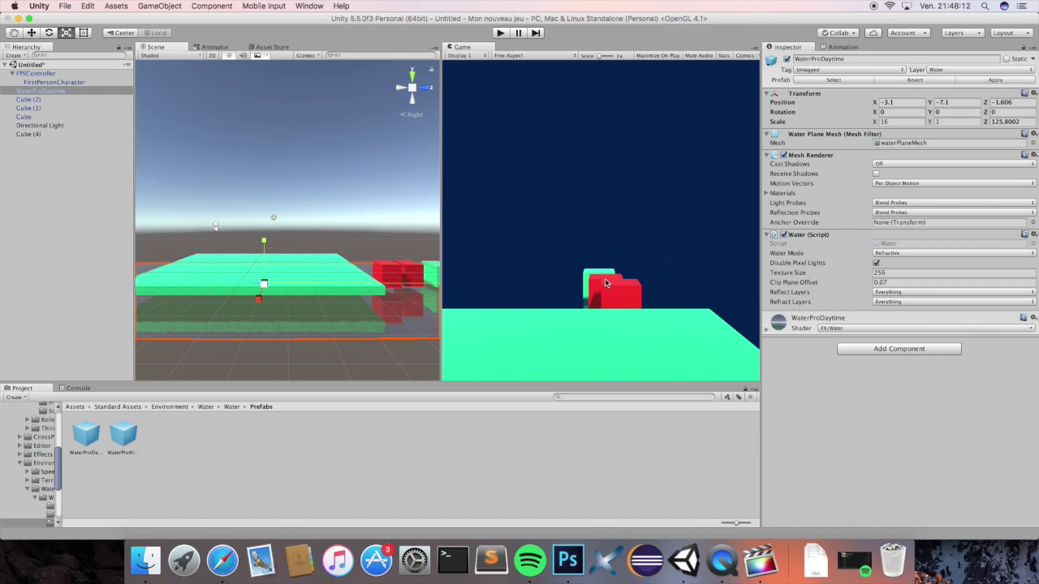
pyautogui.moveTo(258, 299); pyautogui.dragTo(248, 357)
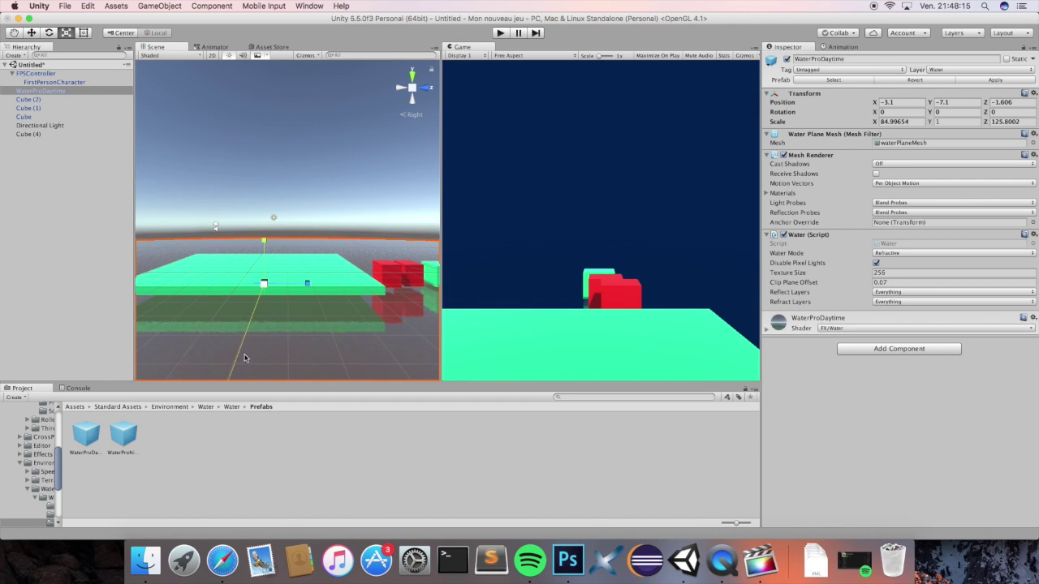
pyautogui.click(401, 89)
pyautogui.scroll(-5, 317, 304)
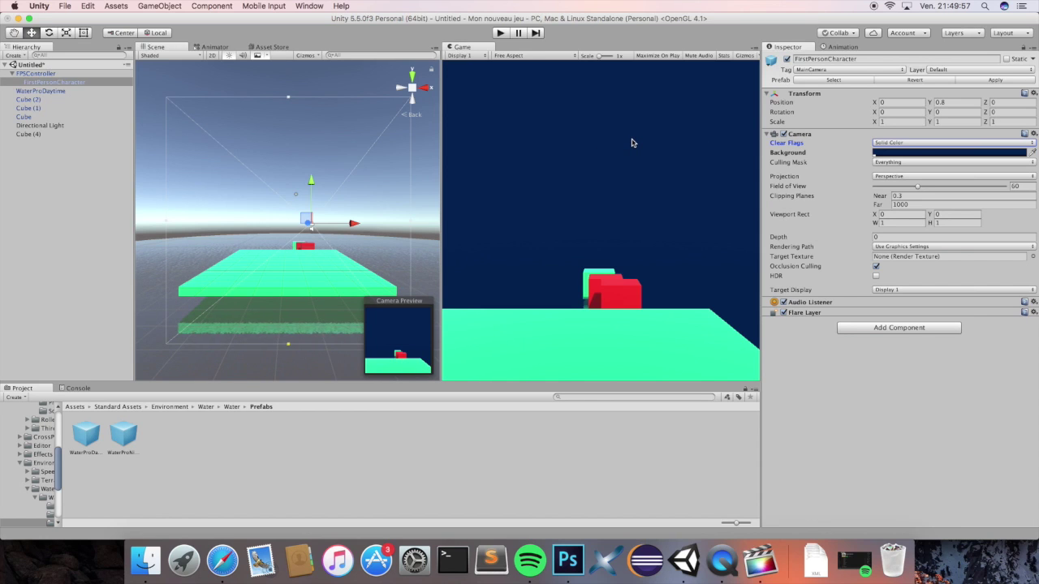
# Set the FirstPersonCharacter camera's Clear Flags to Skybox, undoing an accidental player resize
pyautogui.click(890, 143)
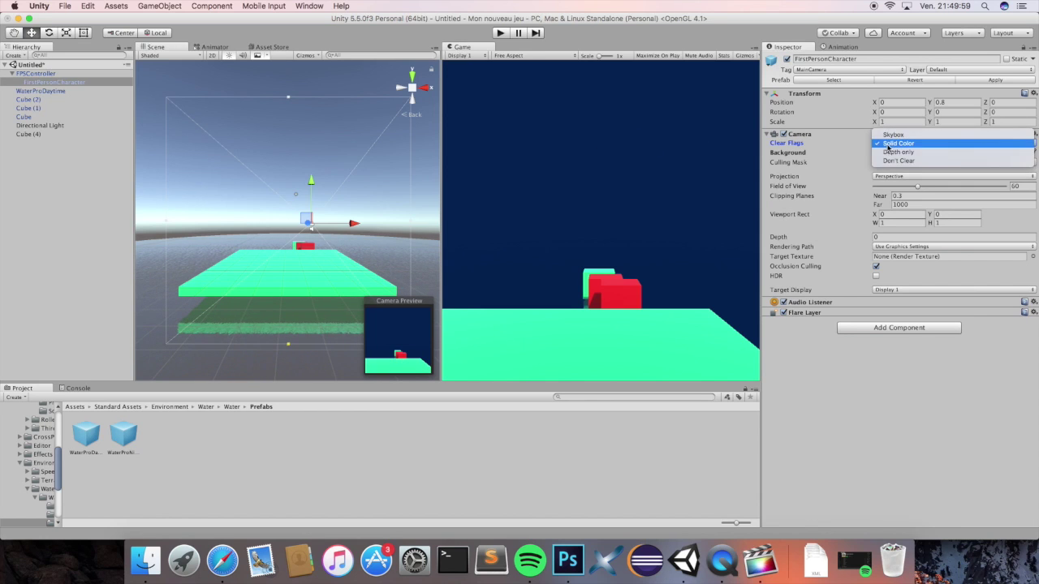
pyautogui.click(891, 136)
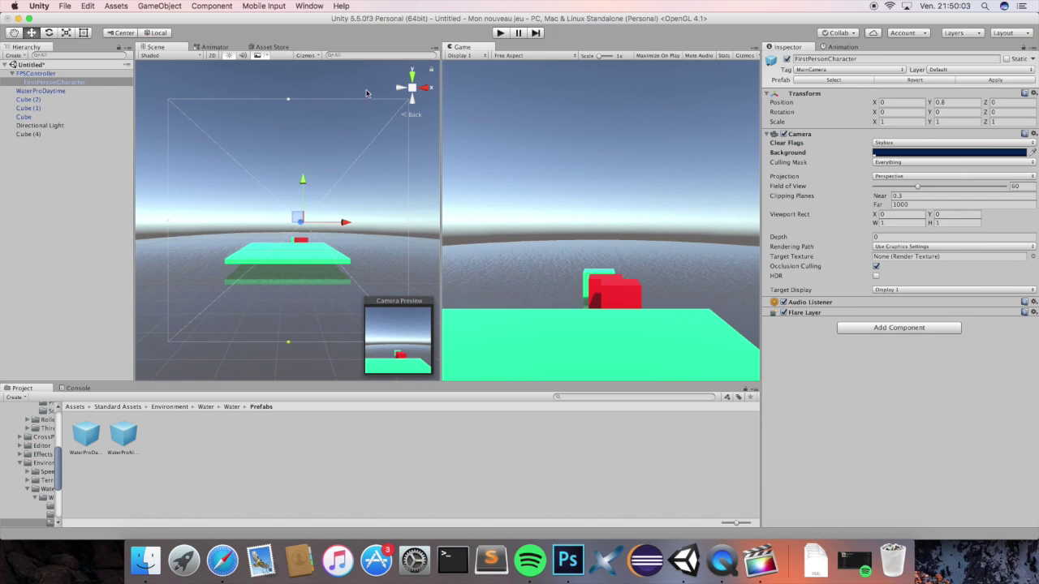
pyautogui.click(414, 75)
pyautogui.scroll(-3, 389, 106)
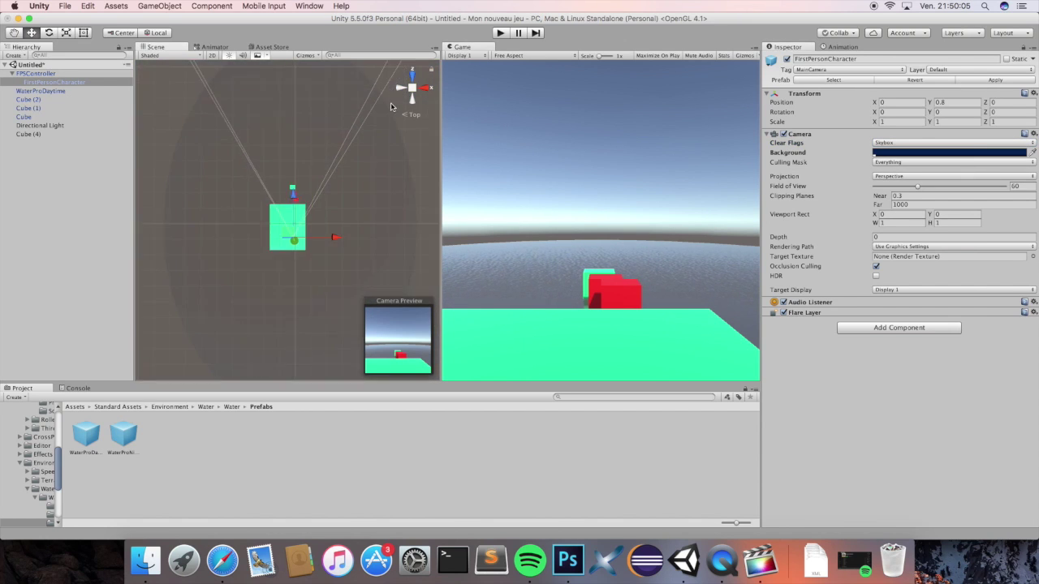
pyautogui.press('r')
pyautogui.moveTo(336, 236)
pyautogui.mouseDown()
pyautogui.moveTo(311, 233)
pyautogui.moveTo(336, 243)
pyautogui.mouseUp()
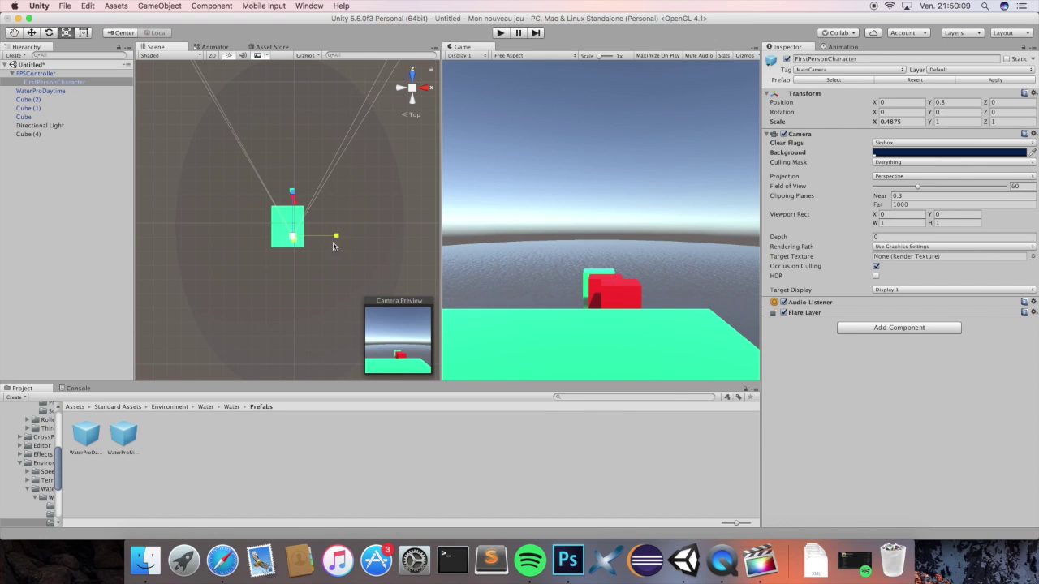
pyautogui.scroll(2, 340, 247)
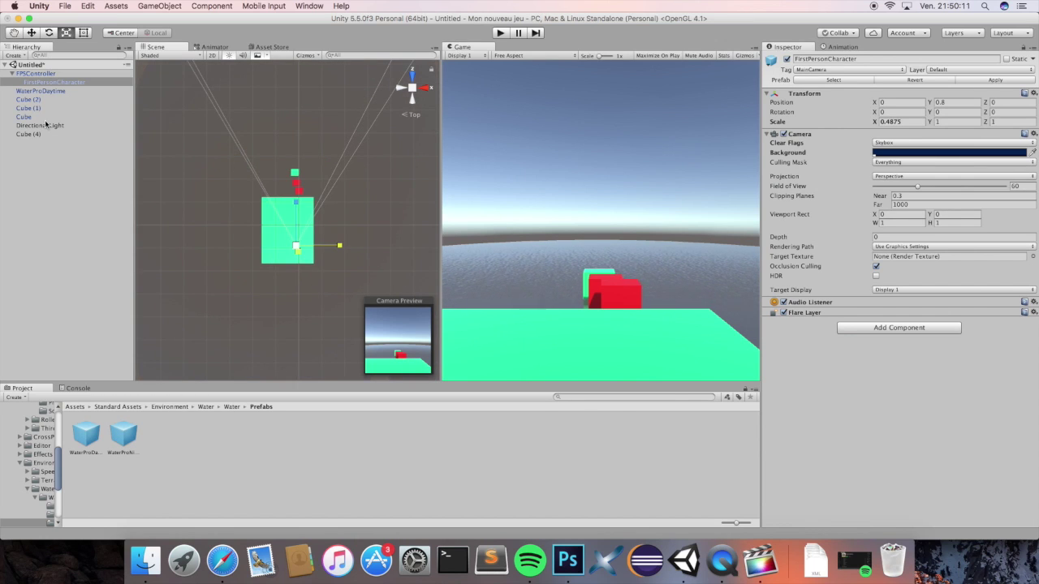
pyautogui.hotkey('ctrl', 'z')
# Enlarge WaterProDaytime to about 626 × 1 × 509 and start Play mode
pyautogui.click(39, 91)
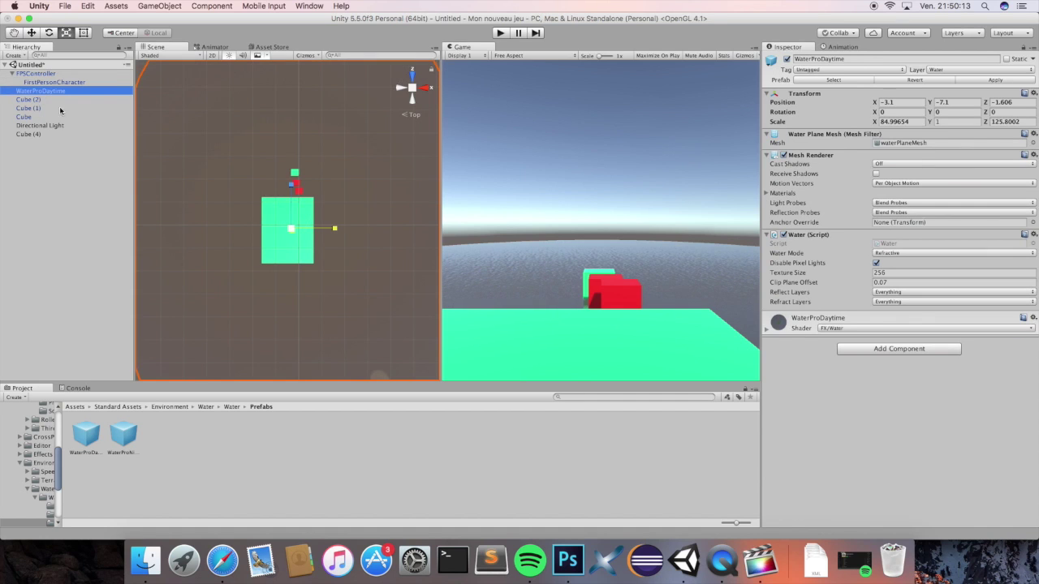
pyautogui.moveTo(565, 236); pyautogui.dragTo(568, 236)
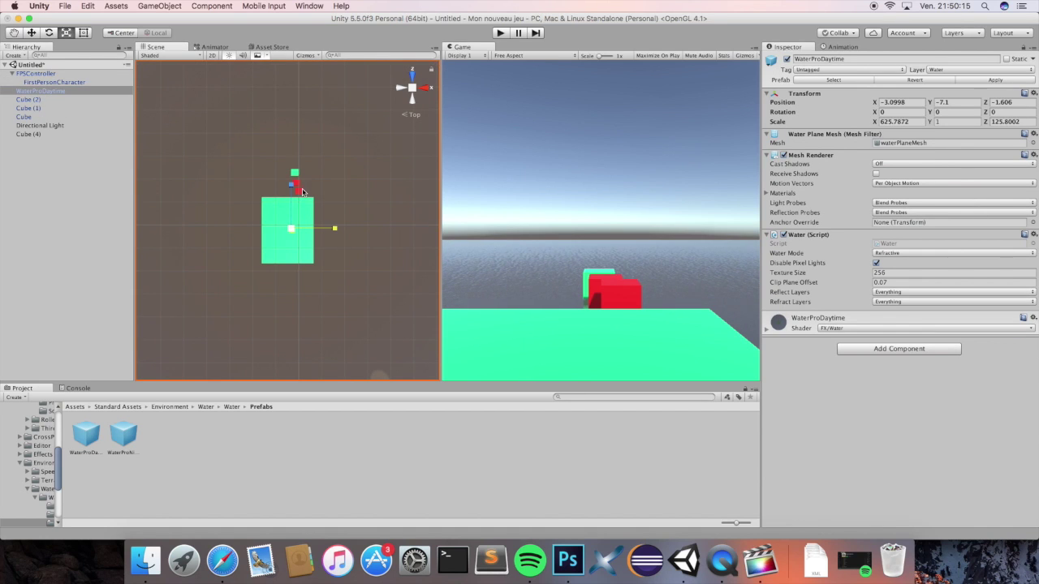
pyautogui.moveTo(294, 186); pyautogui.dragTo(308, 60)
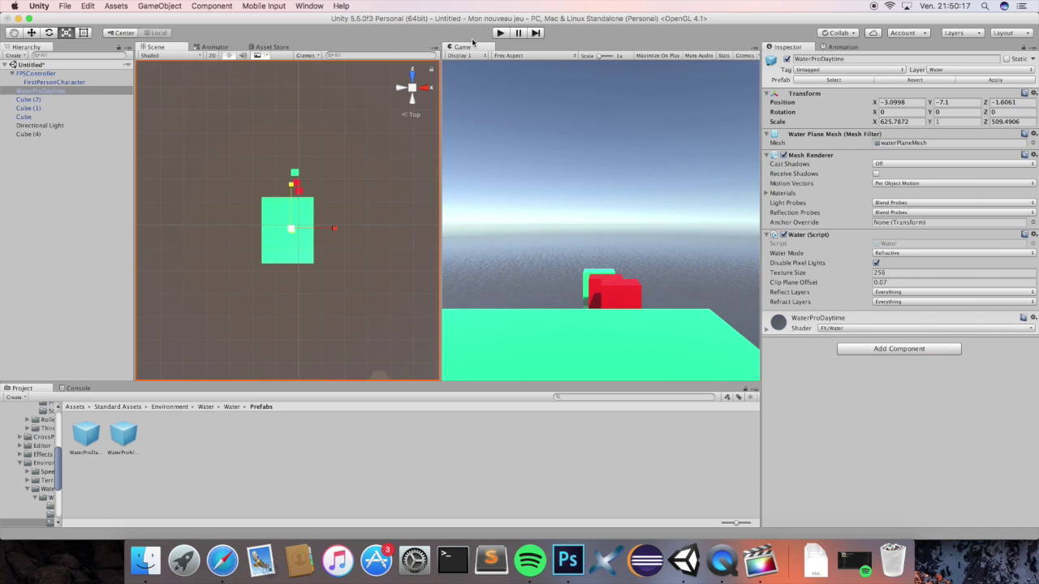
pyautogui.click(499, 33)
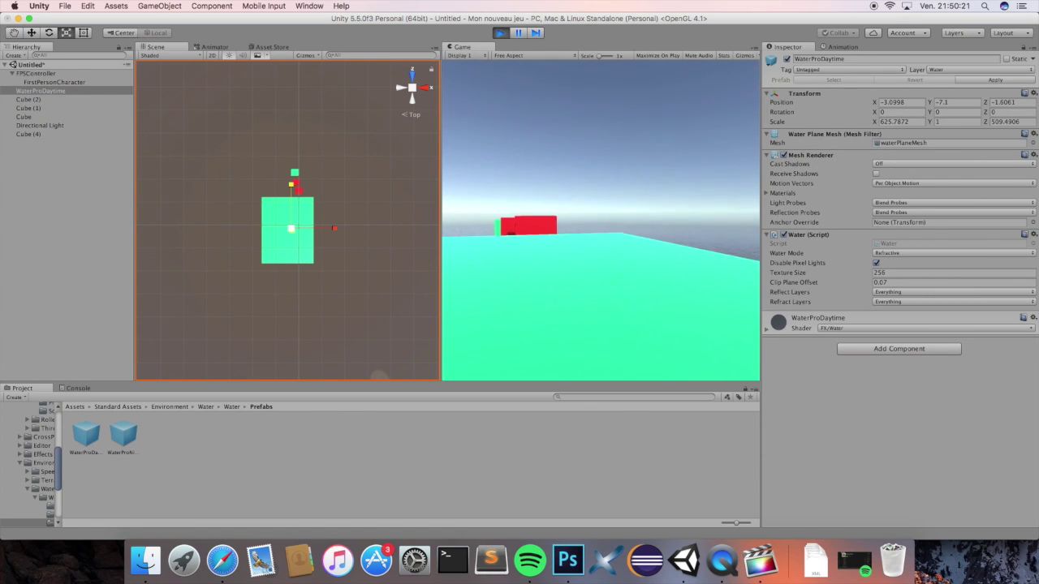
# Walk the player toward and over the red cubes with W, then stop Play mode
pyautogui.press('w')
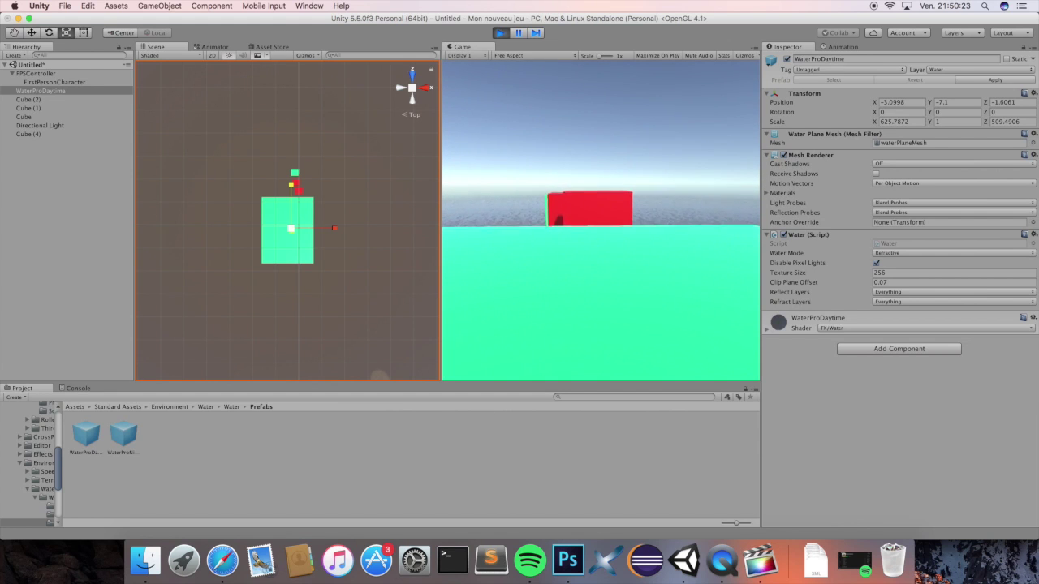
pyautogui.press('w')
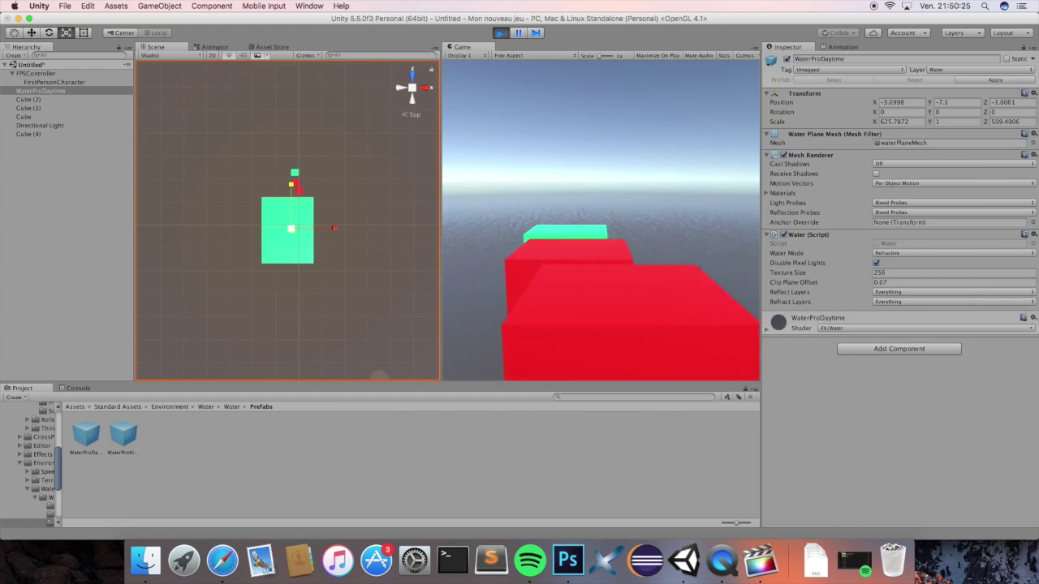
pyautogui.press('w')
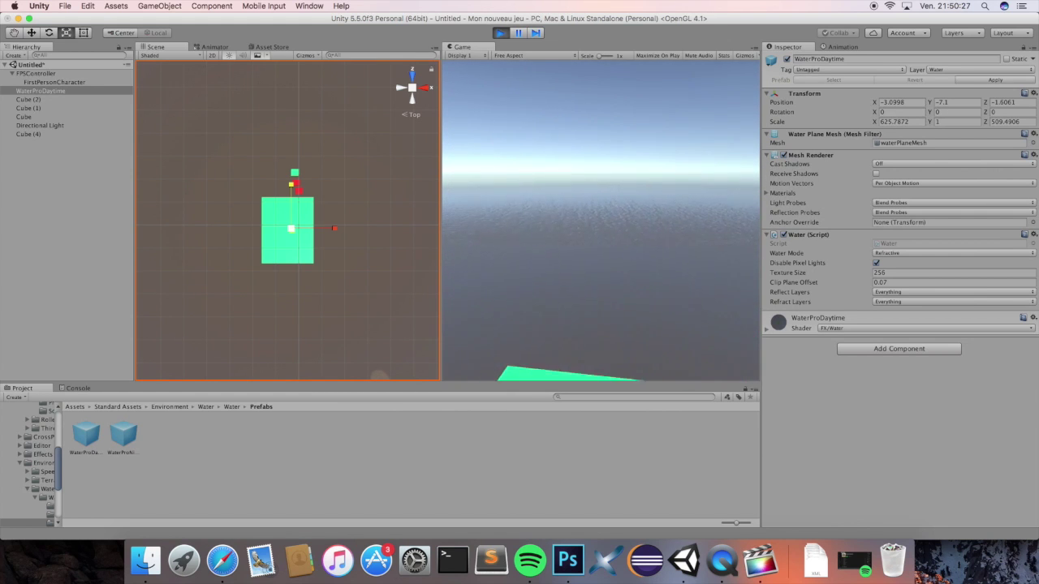
pyautogui.press('w')
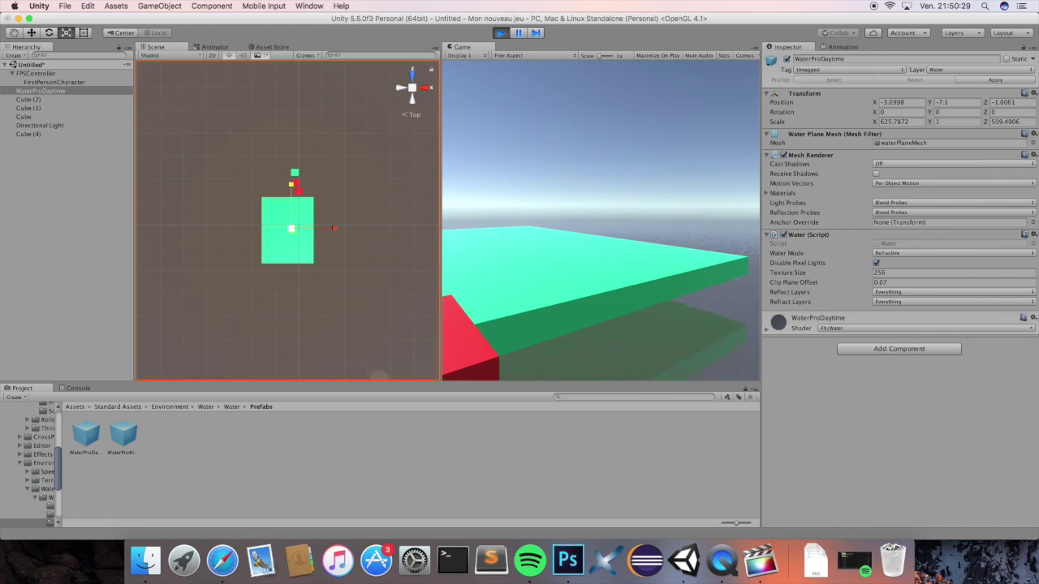
pyautogui.press('w')
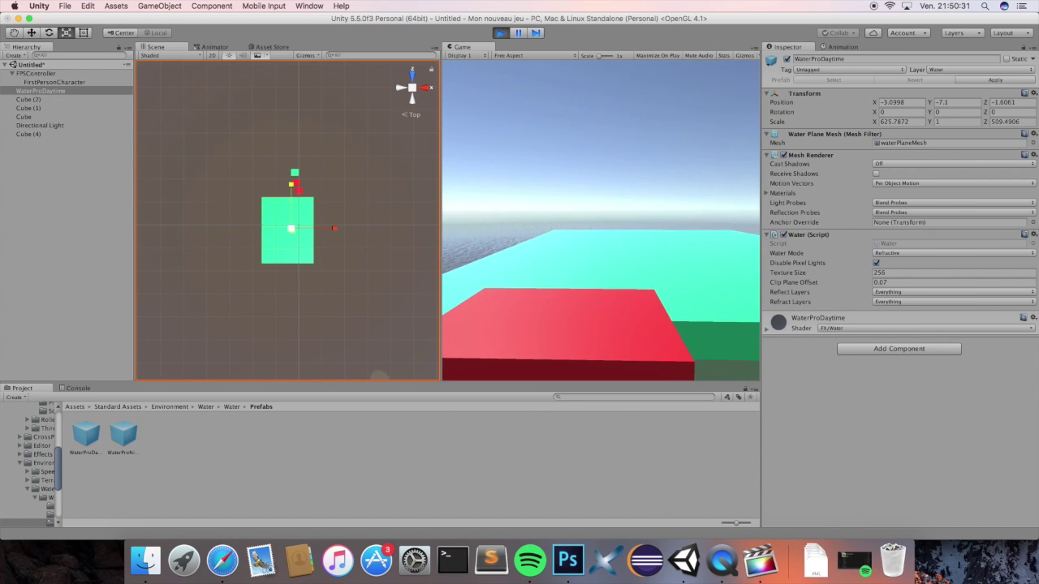
pyautogui.click(500, 32)
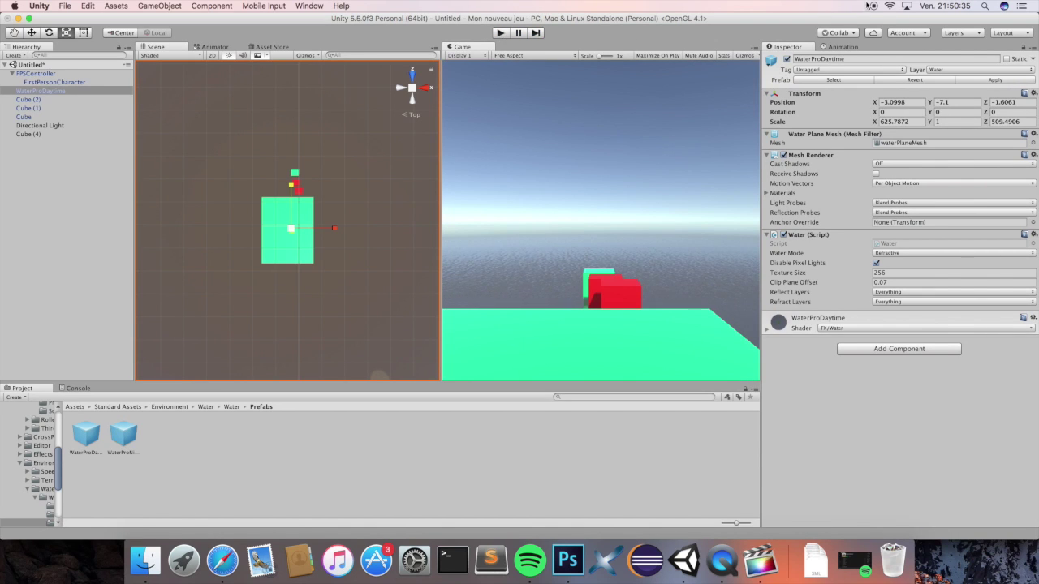